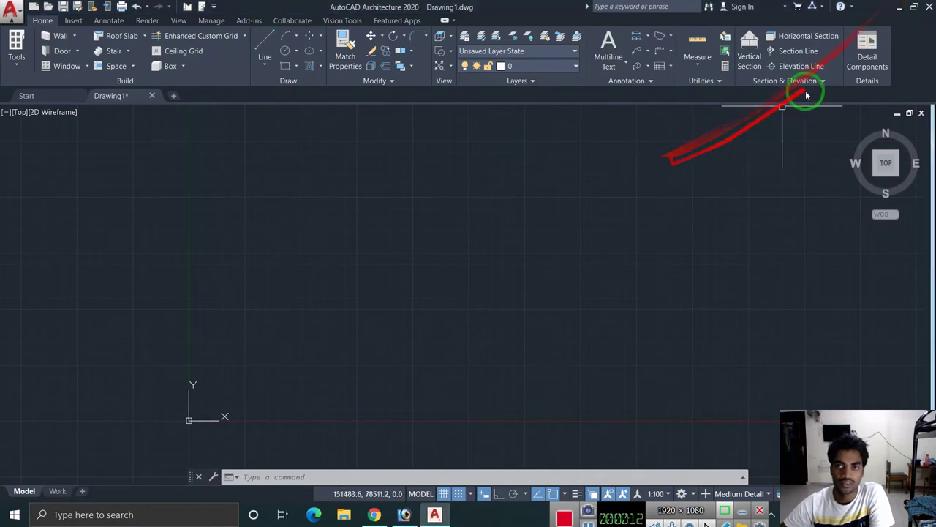
Step: Minimize AutoCAD, bring the drawing back, and pan so the origin is in view
click(899, 10)
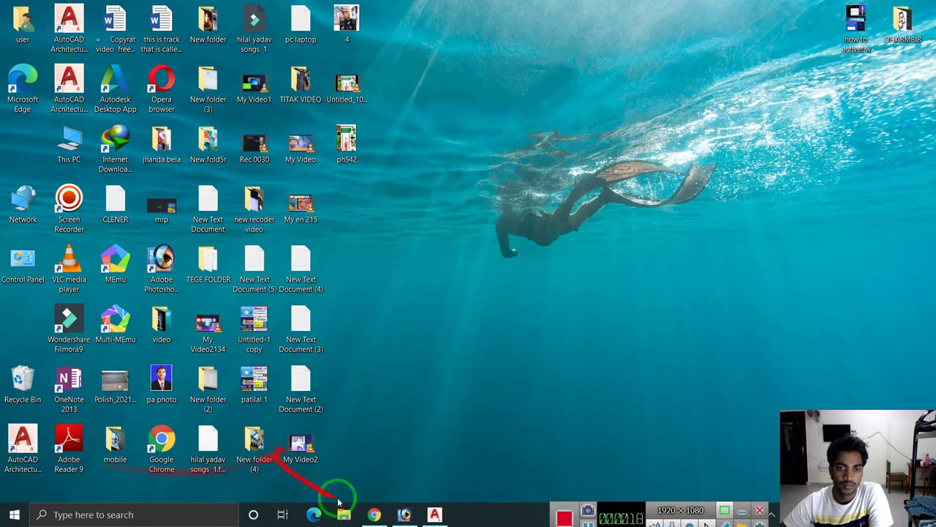
click(436, 514)
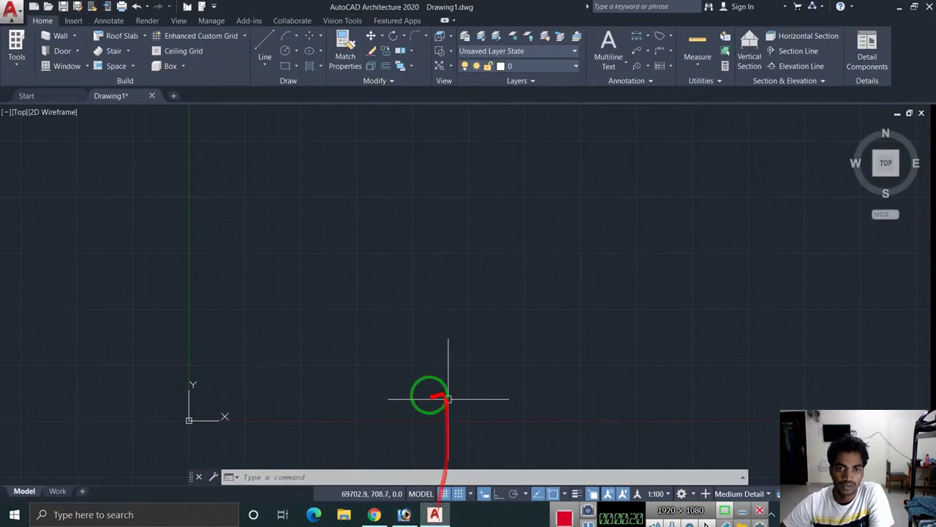
scroll(410, 261, down, 3)
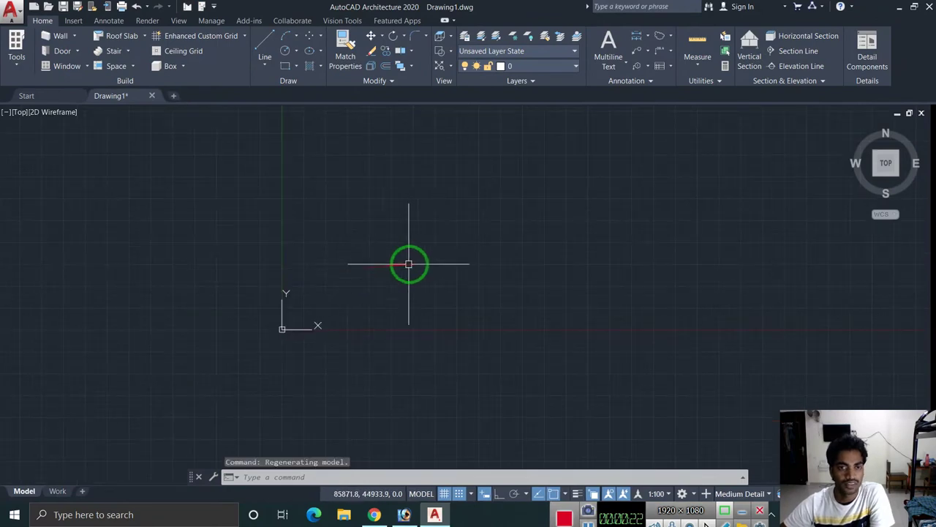
scroll(410, 261, up, 2)
middle_drag(417, 242, 232, 349)
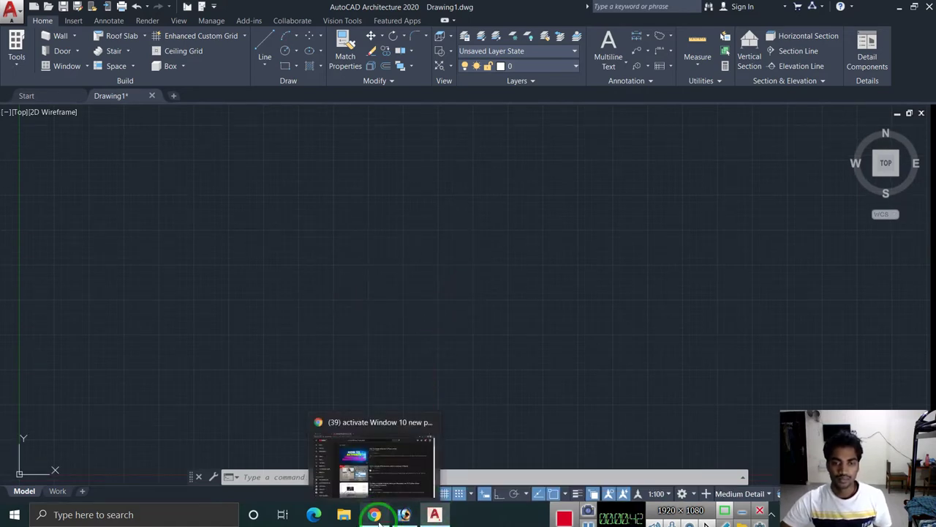
Step: Look through your own YouTube channel in Chrome, then return to the drawing
drag(362, 472, 723, 468)
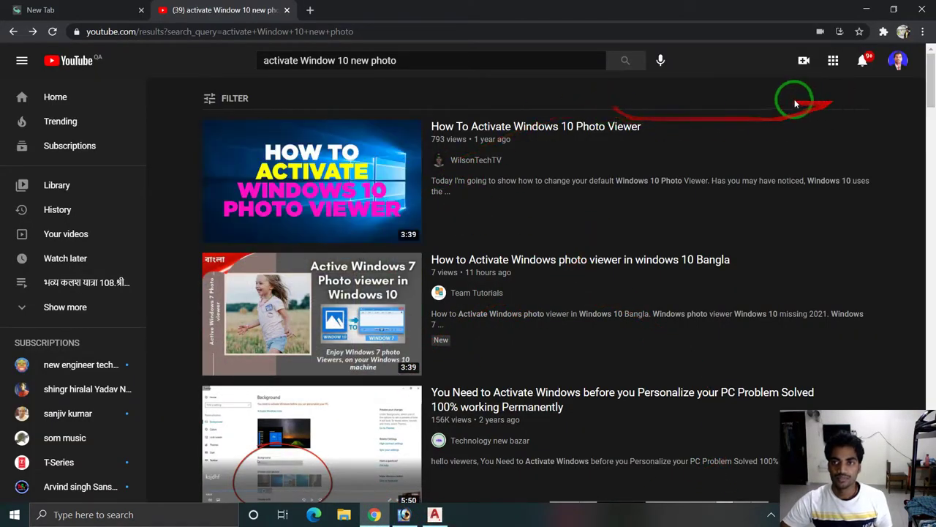
click(898, 60)
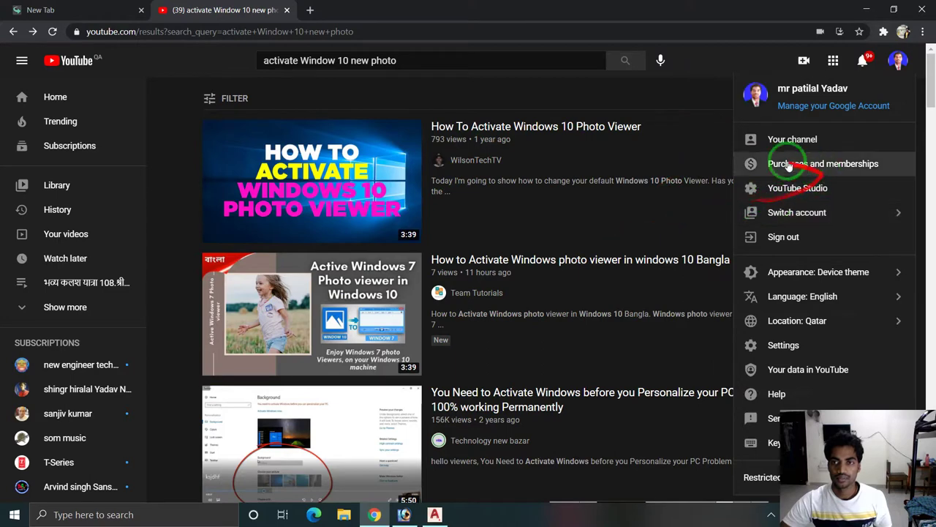
click(749, 139)
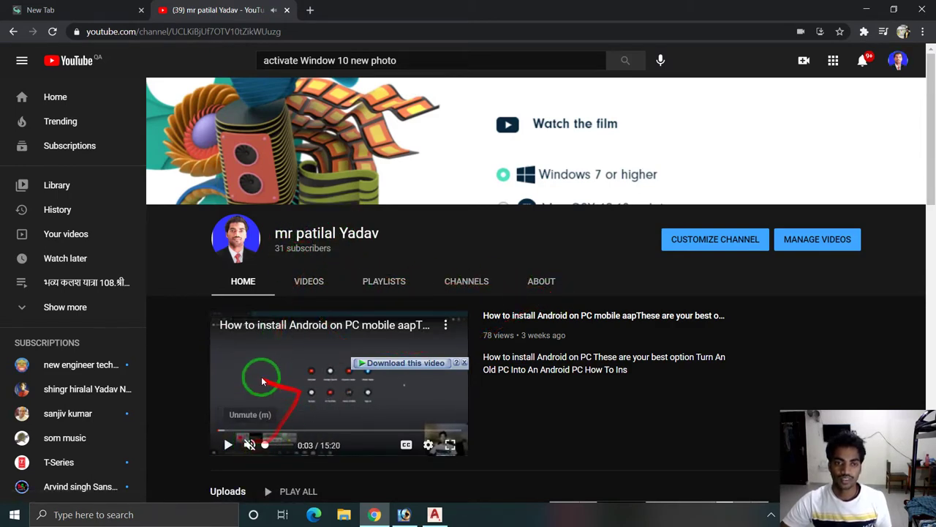
click(70, 364)
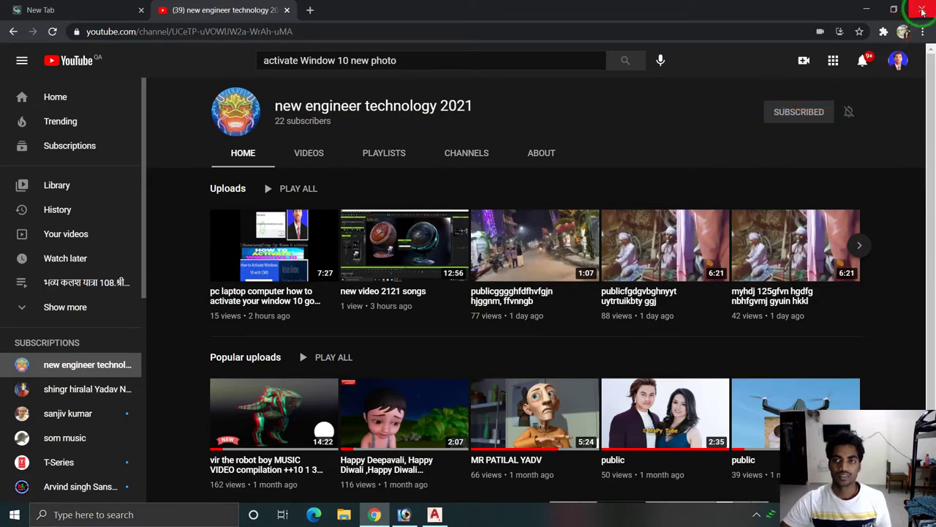
click(863, 9)
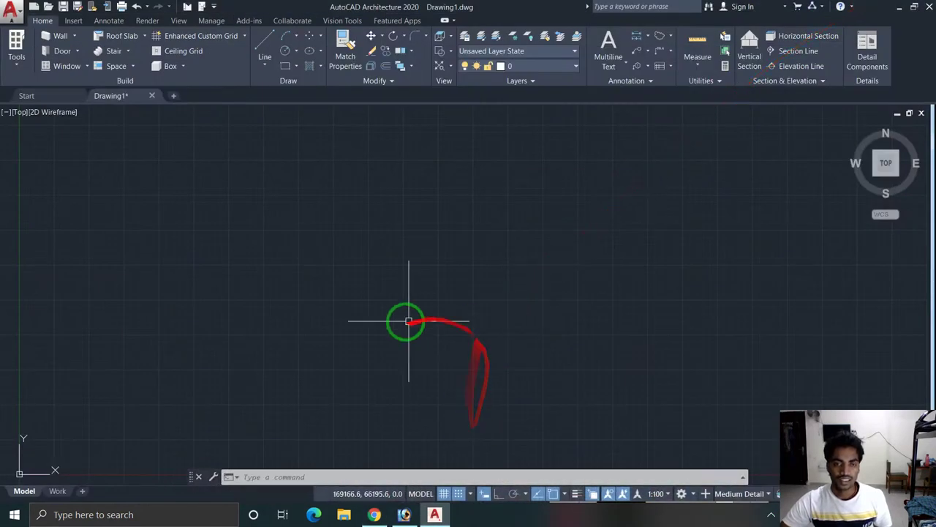
scroll(389, 324, up, 2)
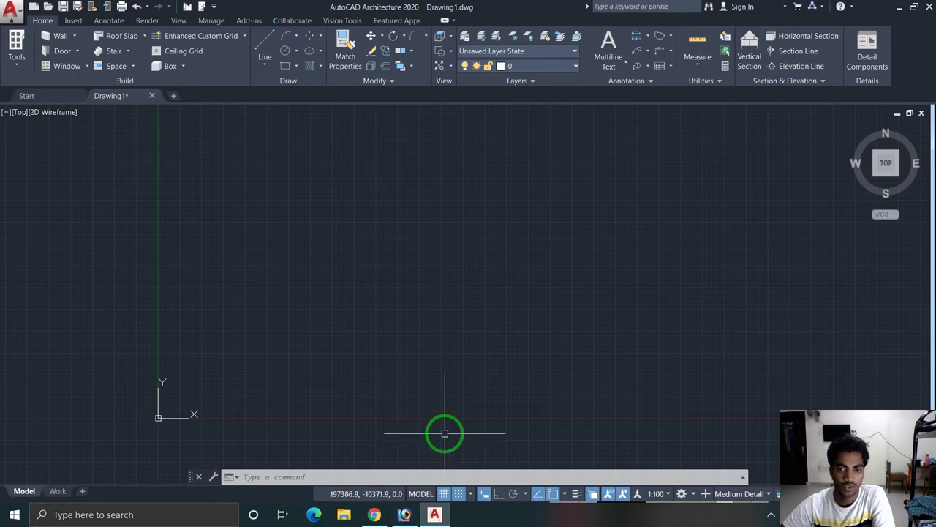
Step: Open Object Snap Settings, review Snap and Grid and Polar Tracking, and enable Geometric Center and Quadrant snaps
right_click(553, 496)
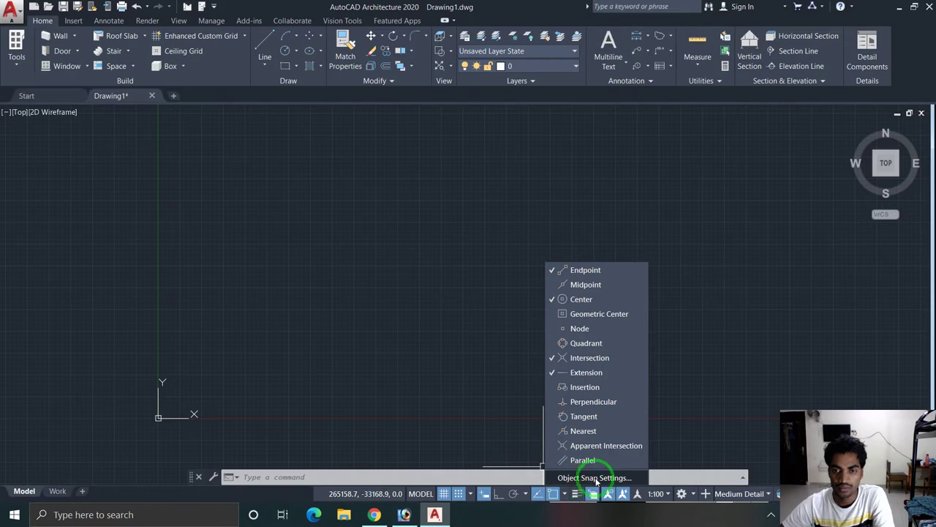
click(620, 478)
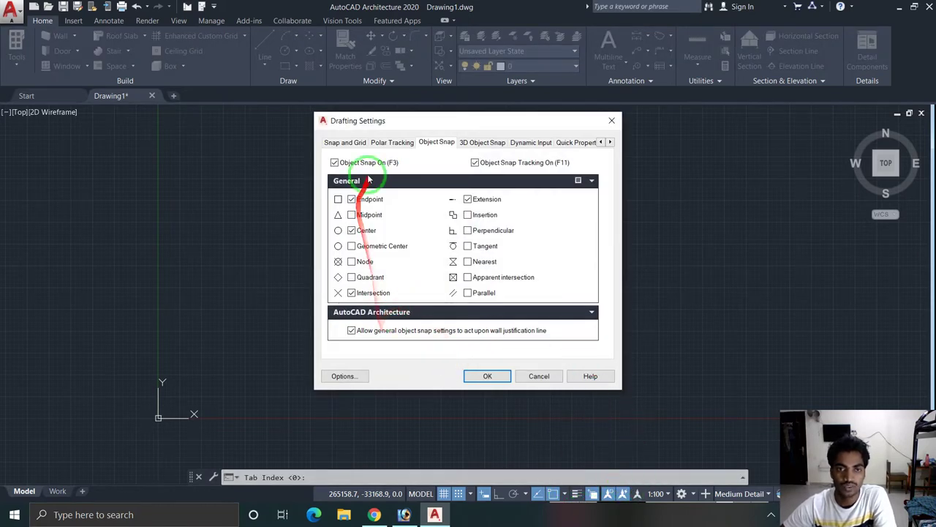
click(344, 143)
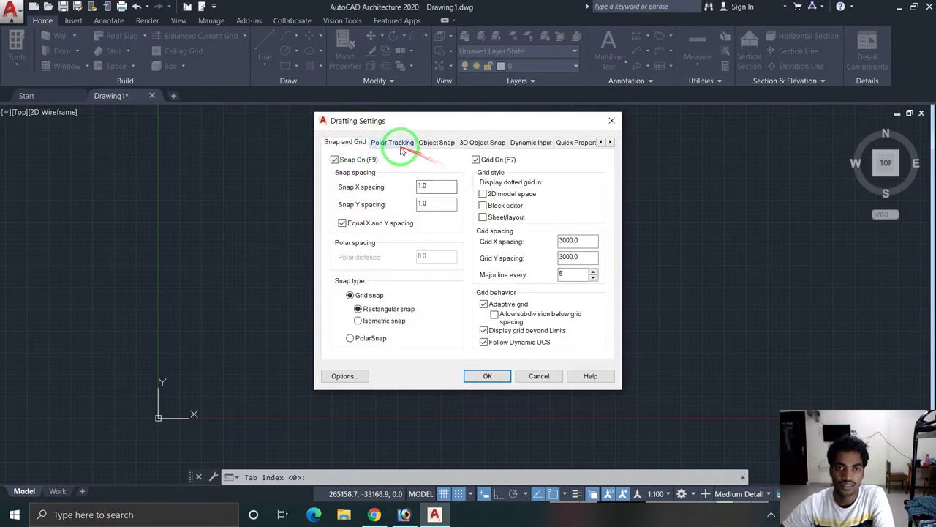
click(394, 145)
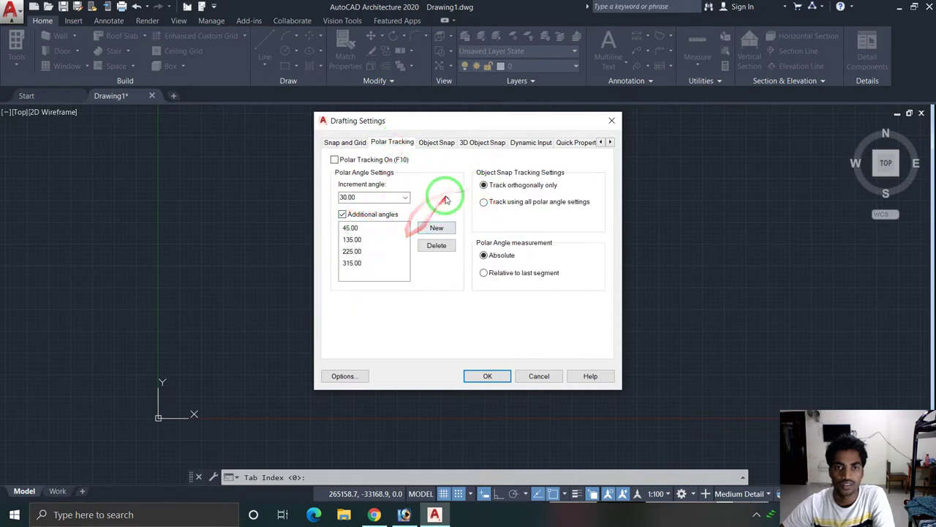
click(437, 143)
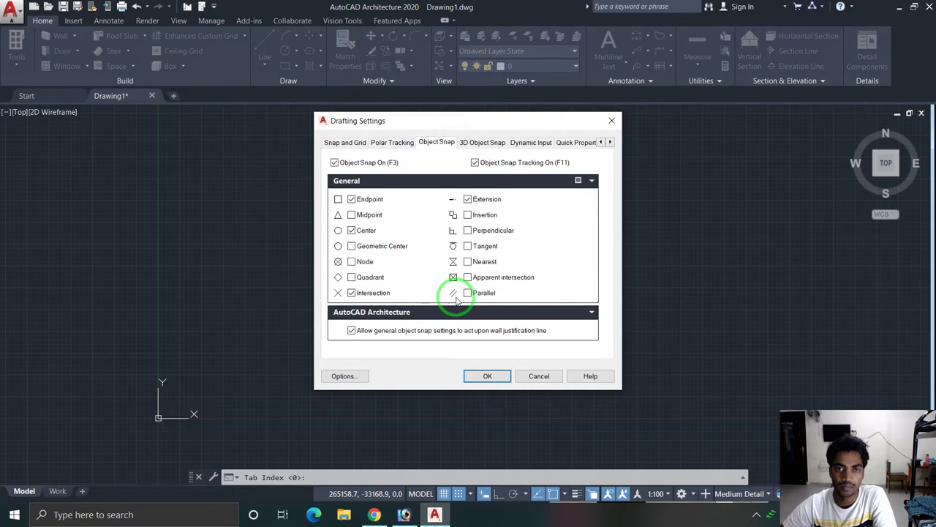
click(352, 245)
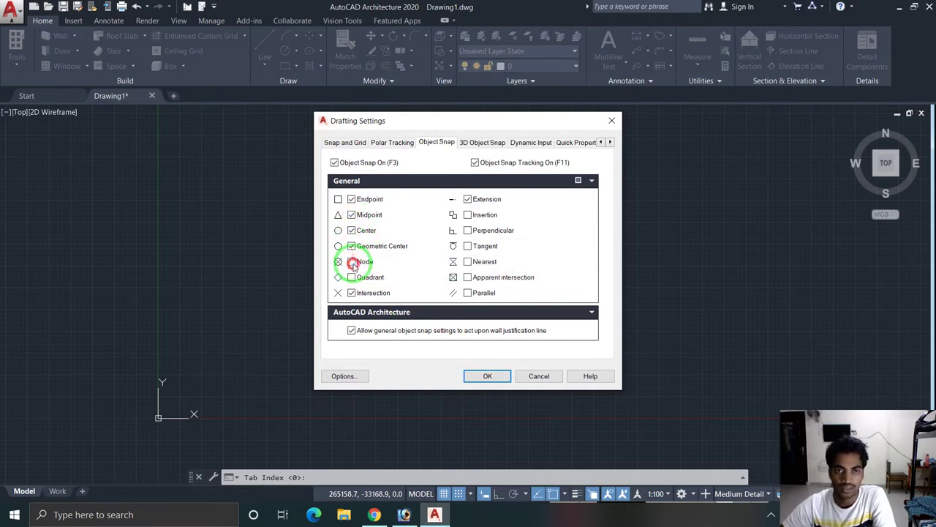
click(352, 277)
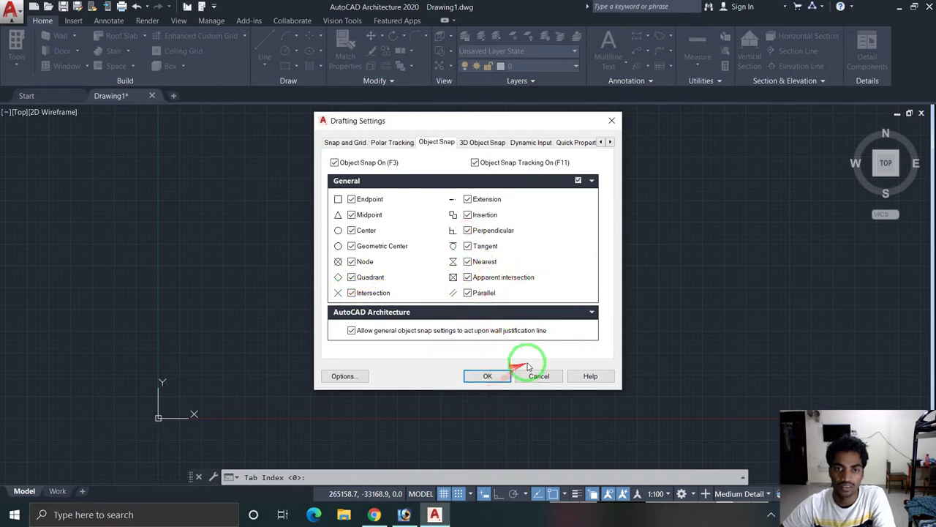
click(485, 143)
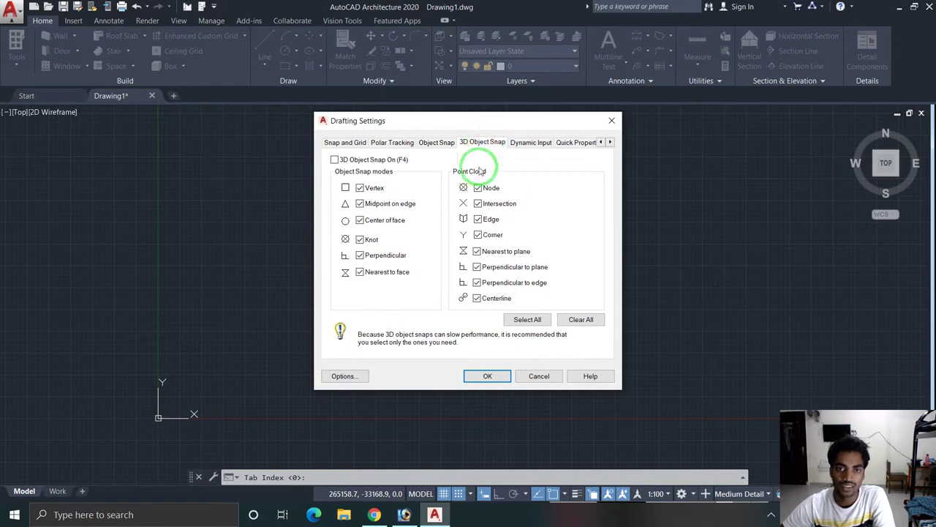
Step: Select all 3D object snap modes, then review the Dynamic Input and Quick Properties settings
drag(531, 313, 463, 320)
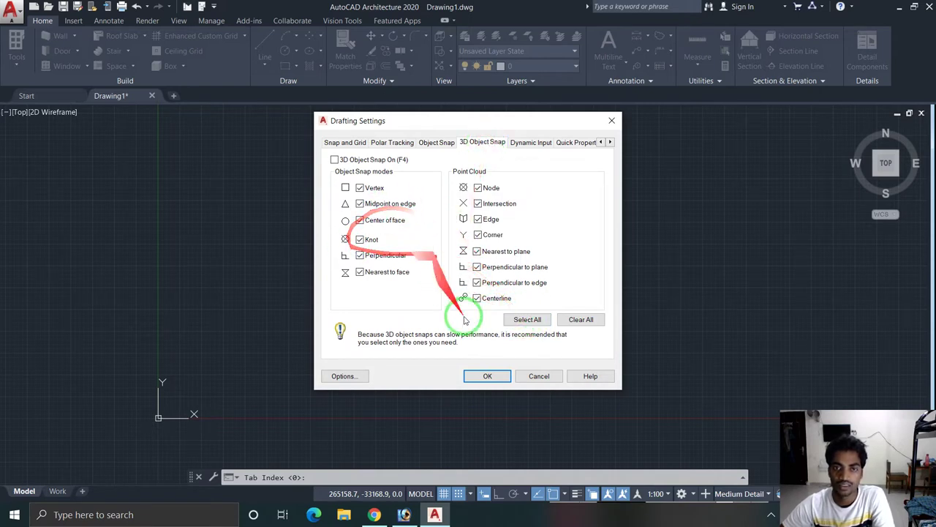
click(514, 320)
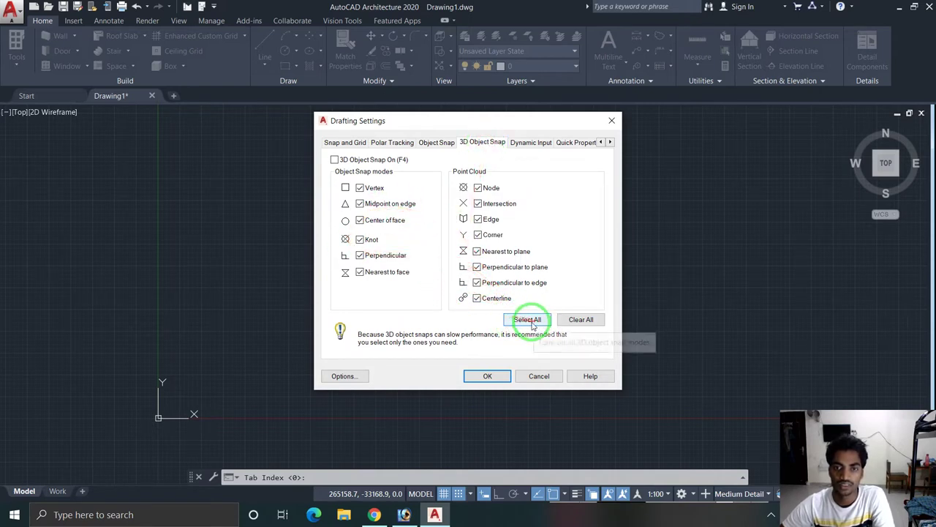
drag(338, 248, 401, 225)
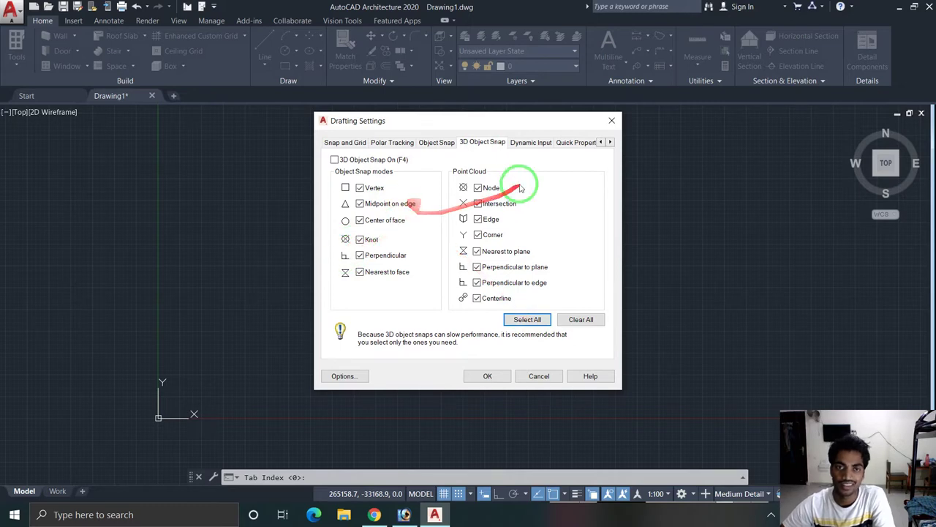
click(531, 143)
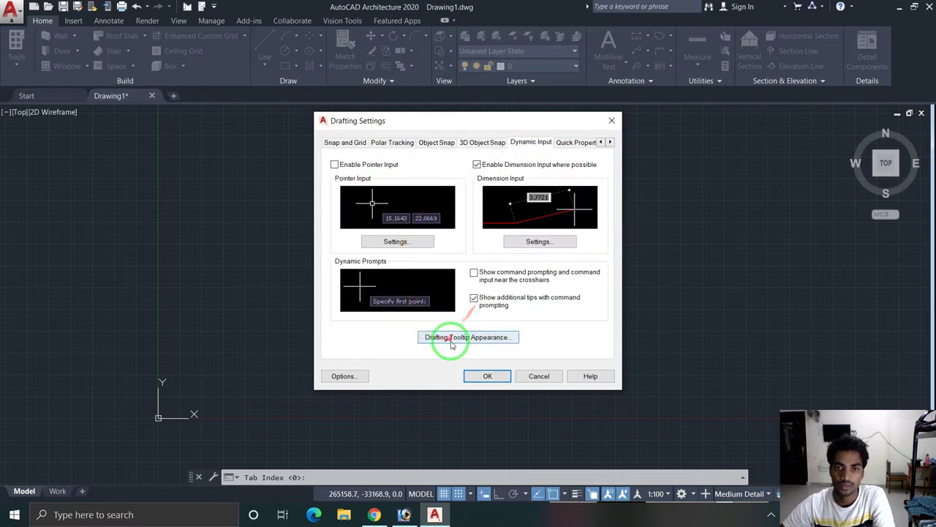
click(570, 143)
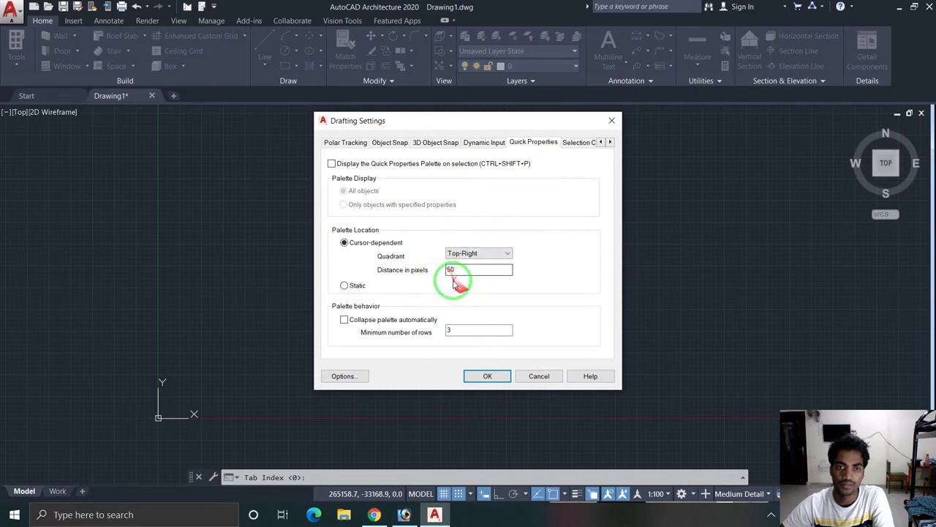
Step: In the Drafting options, make the AutoSnap marker size and aperture size slightly larger
click(352, 376)
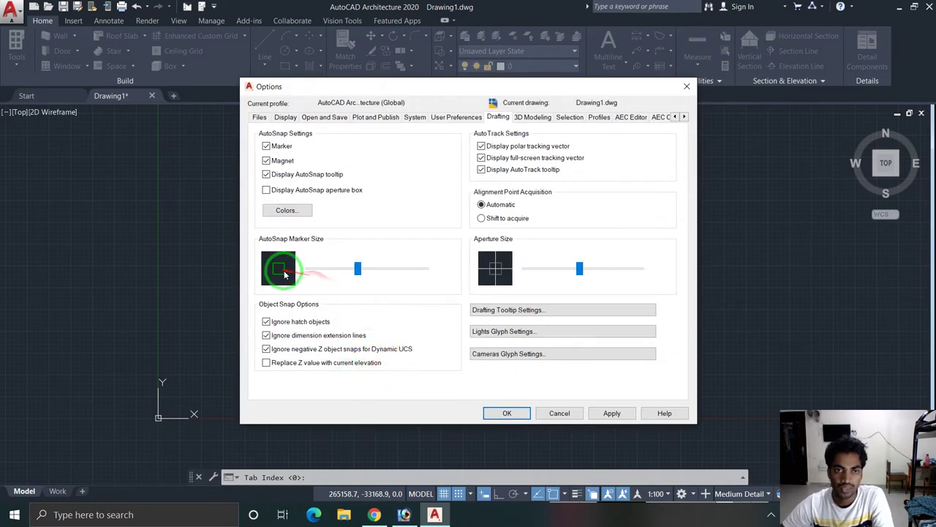
drag(357, 269, 360, 275)
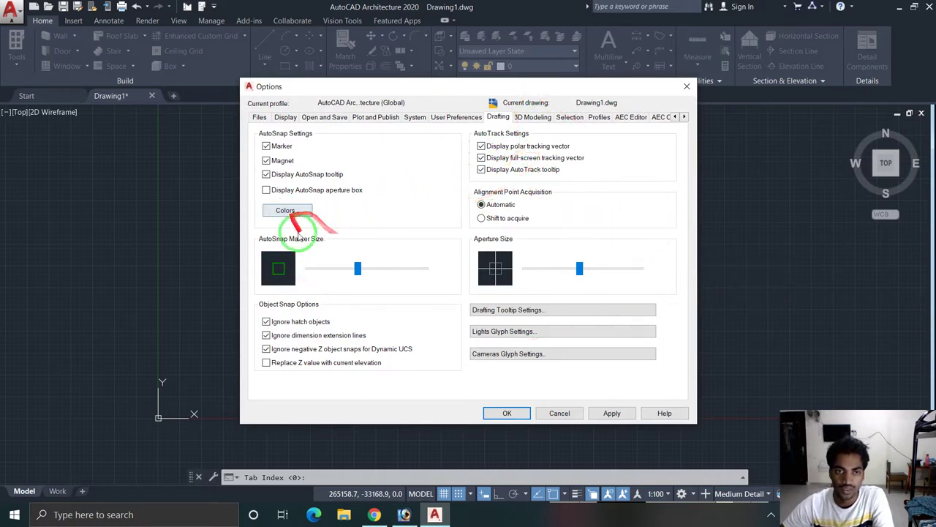
drag(356, 269, 364, 268)
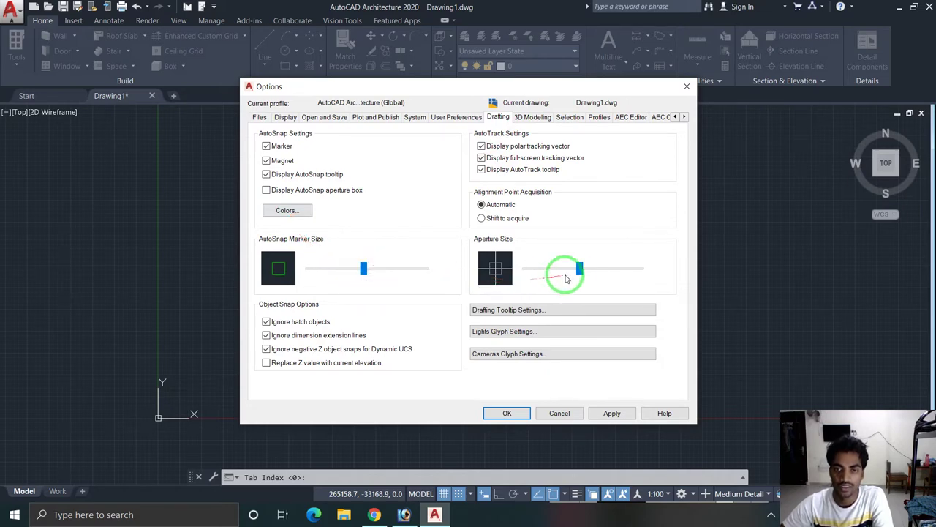
drag(580, 268, 585, 270)
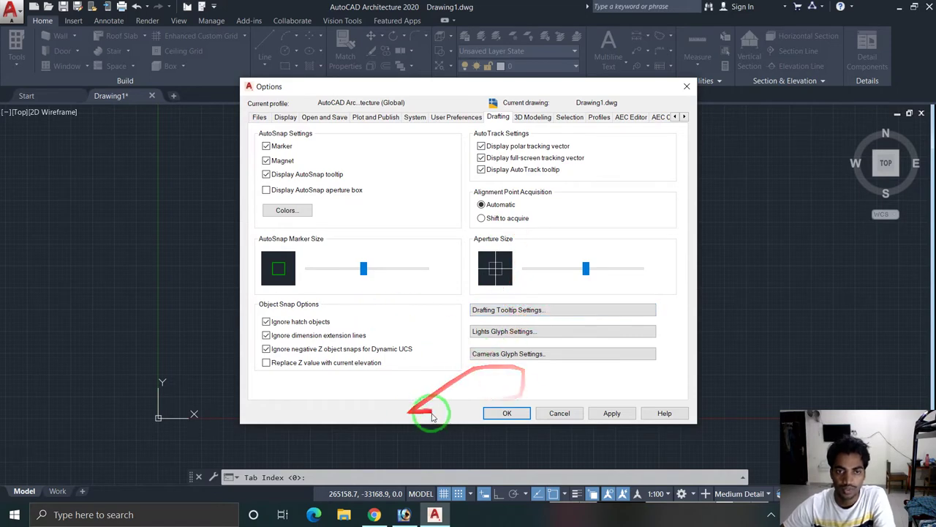
click(262, 117)
Step: Set the crosshair size to 15 on the Display options page
click(285, 117)
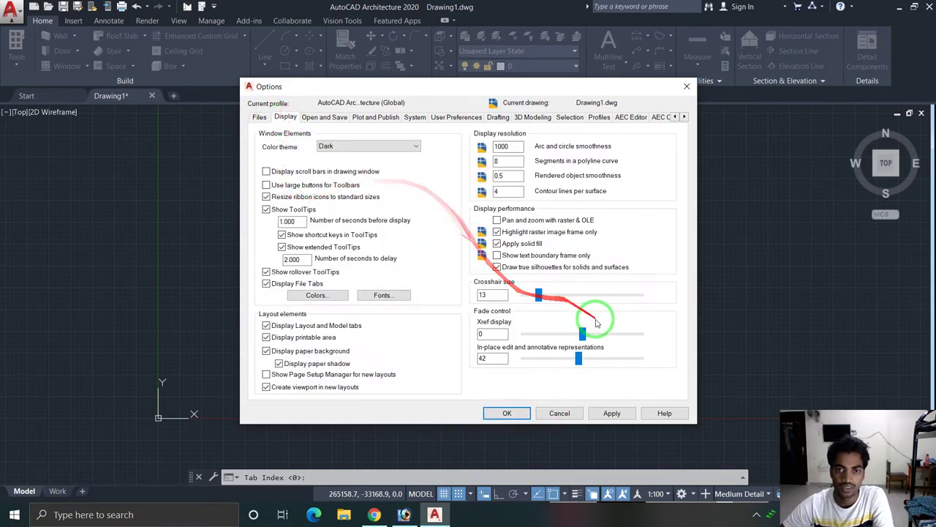
click(539, 295)
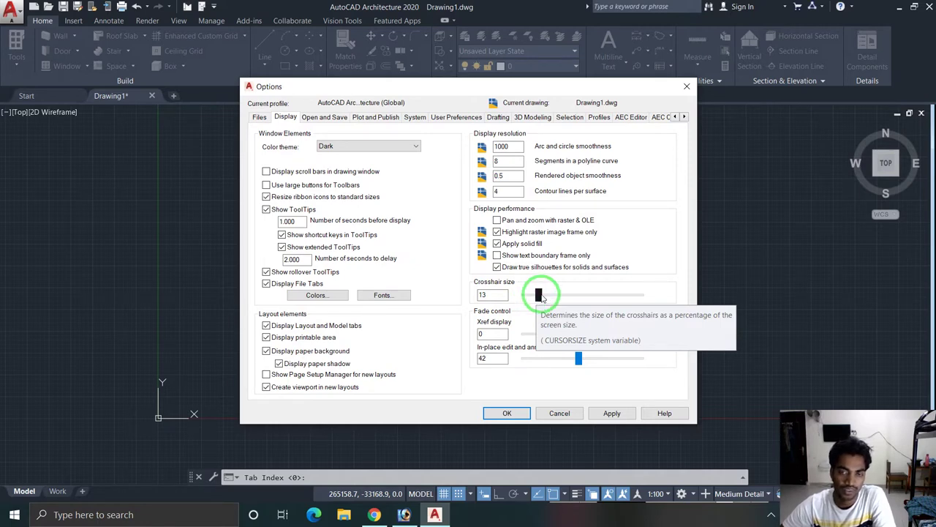
click(538, 296)
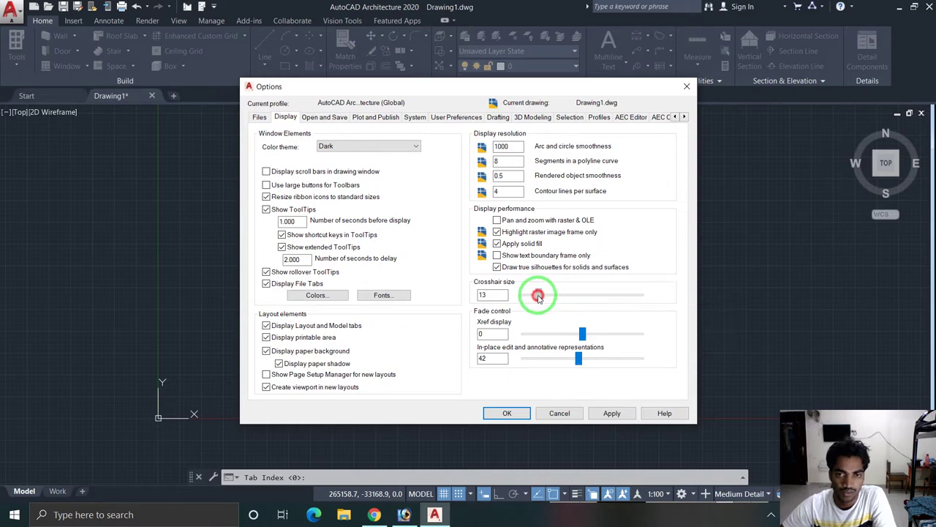
drag(544, 298, 542, 297)
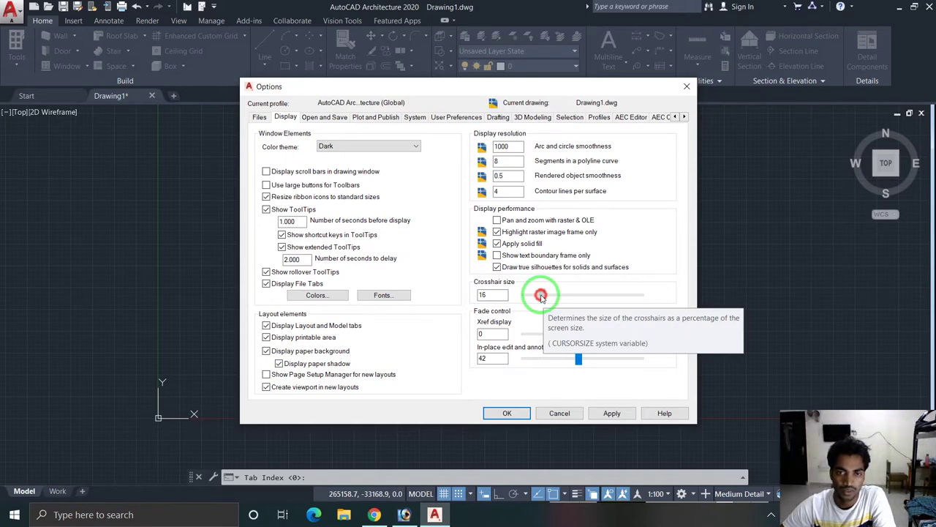
mouse_move(540, 296)
mouse_down()
mouse_move(486, 201)
mouse_move(354, 130)
mouse_up()
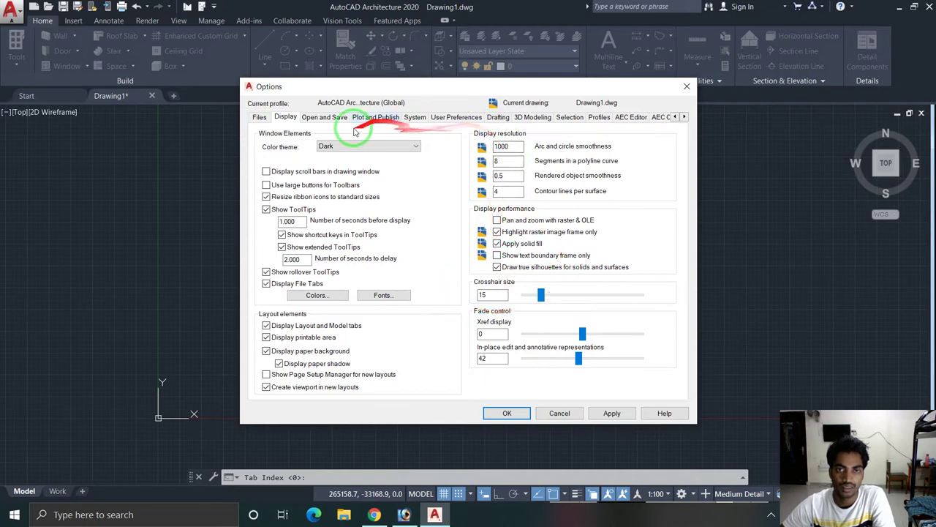
Step: Browse the Options pages through 3D Modeling, nudging the AutoSnap marker slightly smaller on Drafting
click(320, 119)
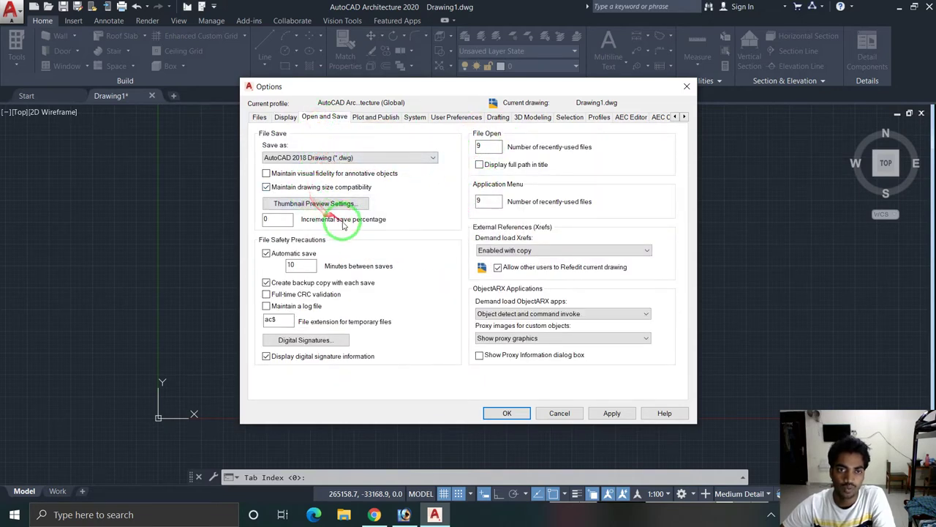
click(367, 120)
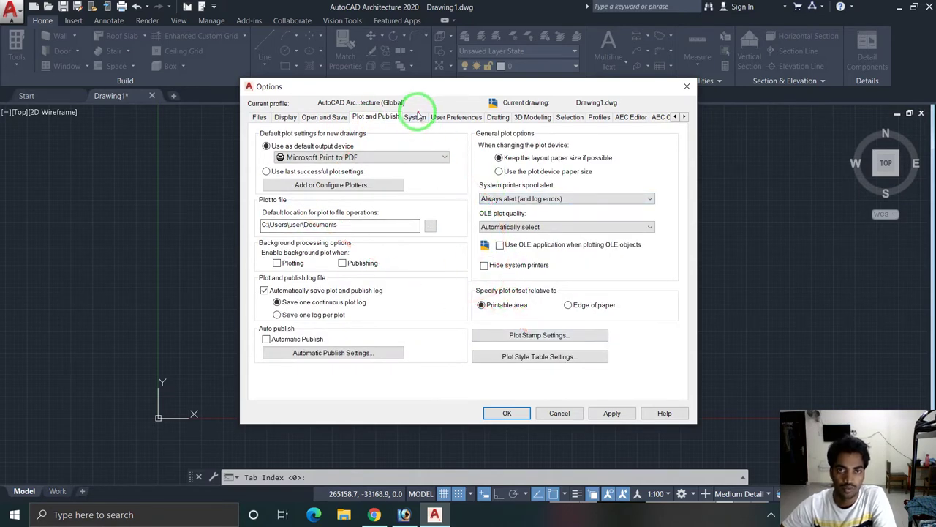
click(414, 118)
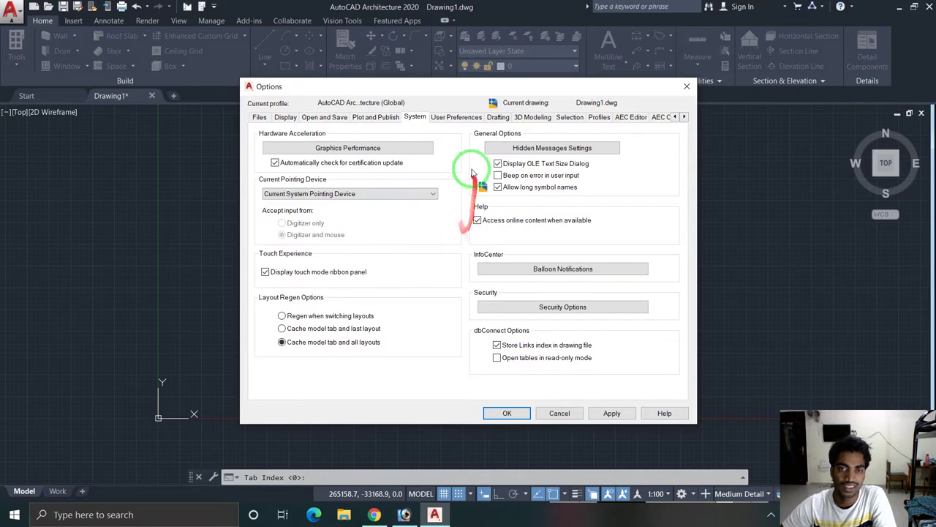
click(448, 119)
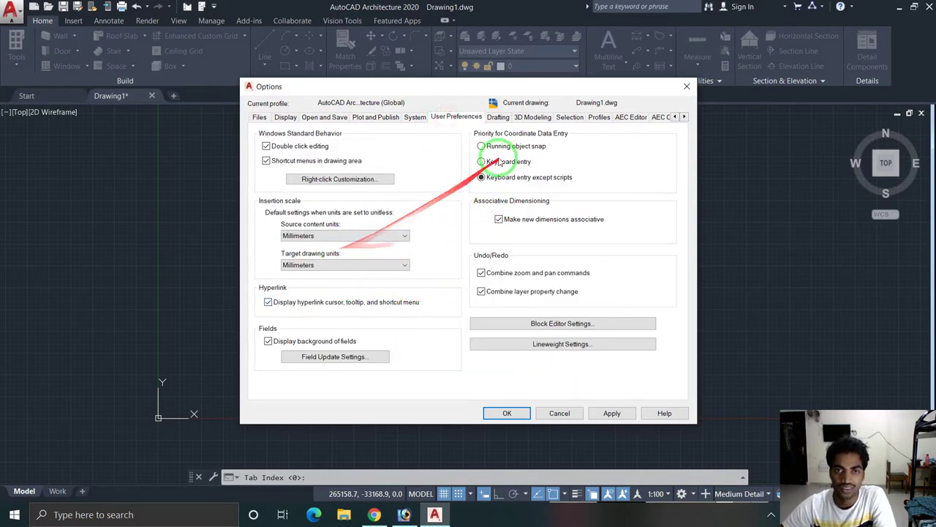
click(504, 120)
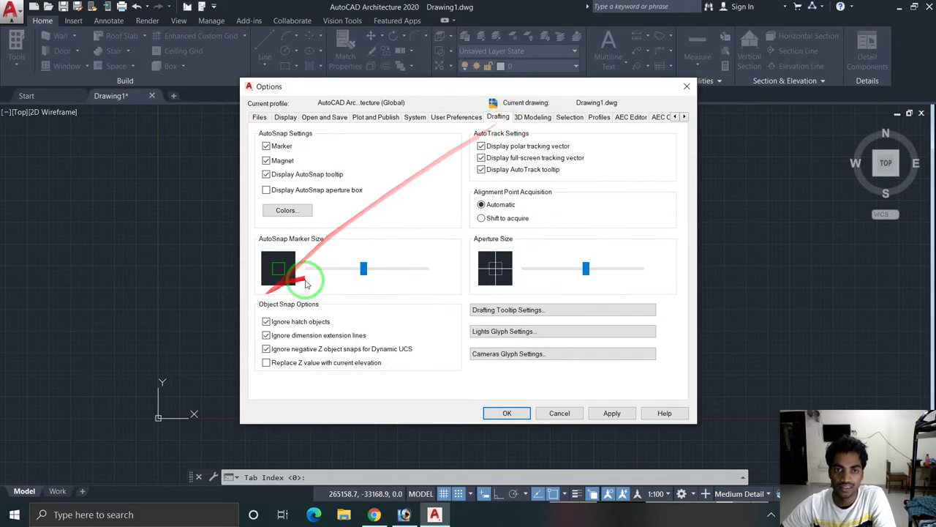
drag(363, 269, 366, 270)
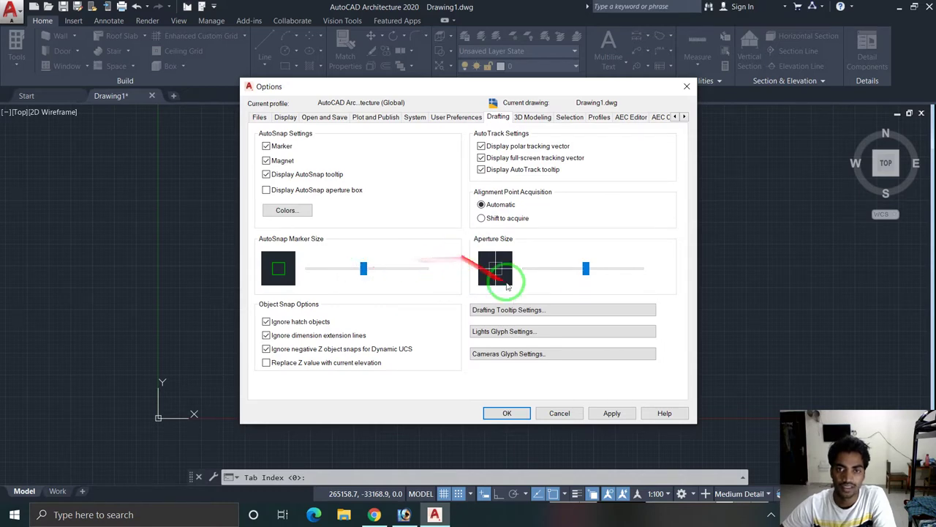
click(533, 121)
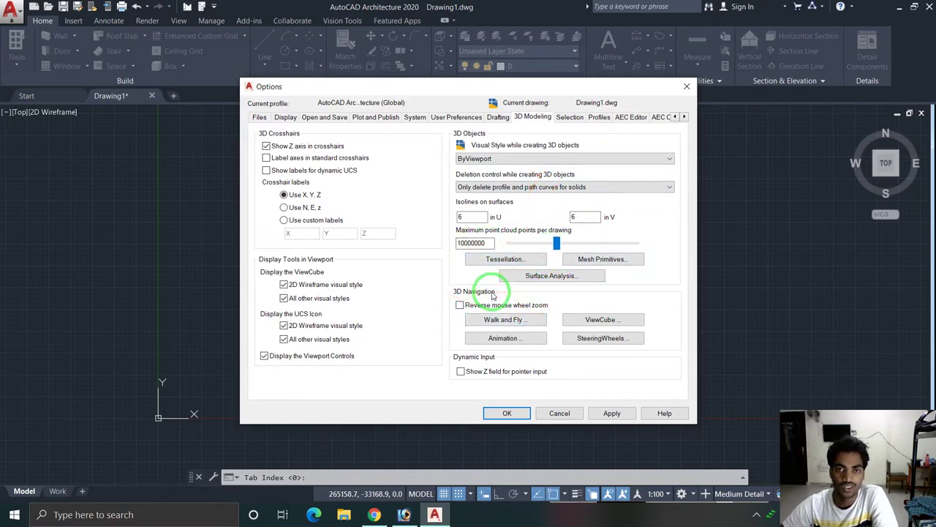
Step: Enlarge the pickbox and grip sizes slightly, check Profiles, and confirm the Options with OK
click(571, 118)
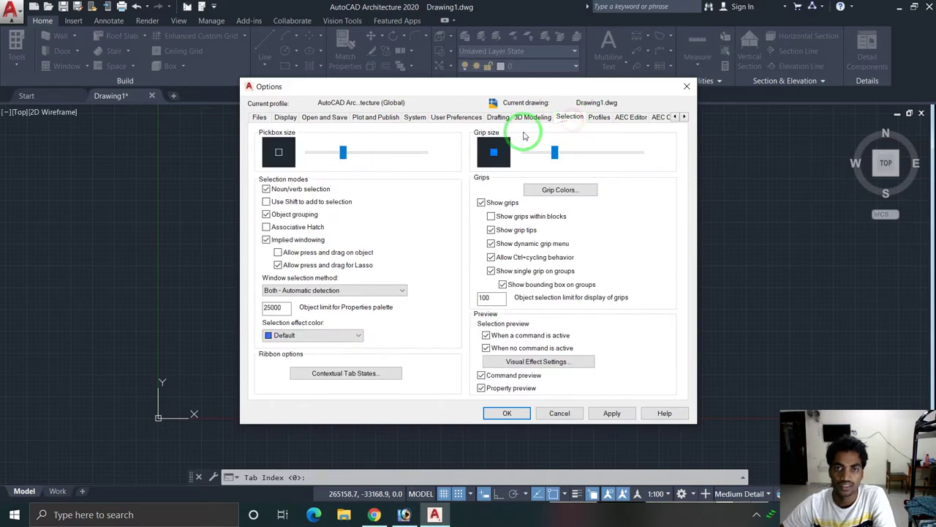
drag(345, 154, 355, 156)
drag(553, 152, 567, 153)
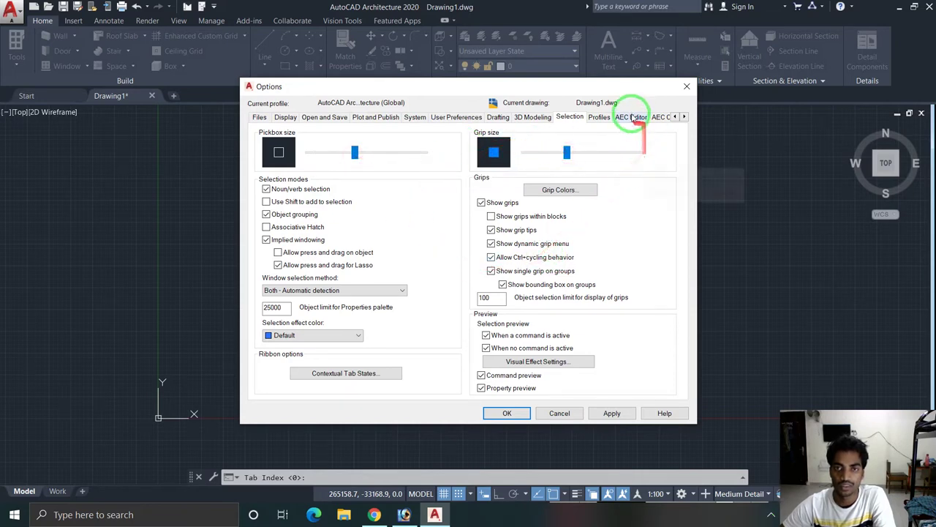
click(596, 117)
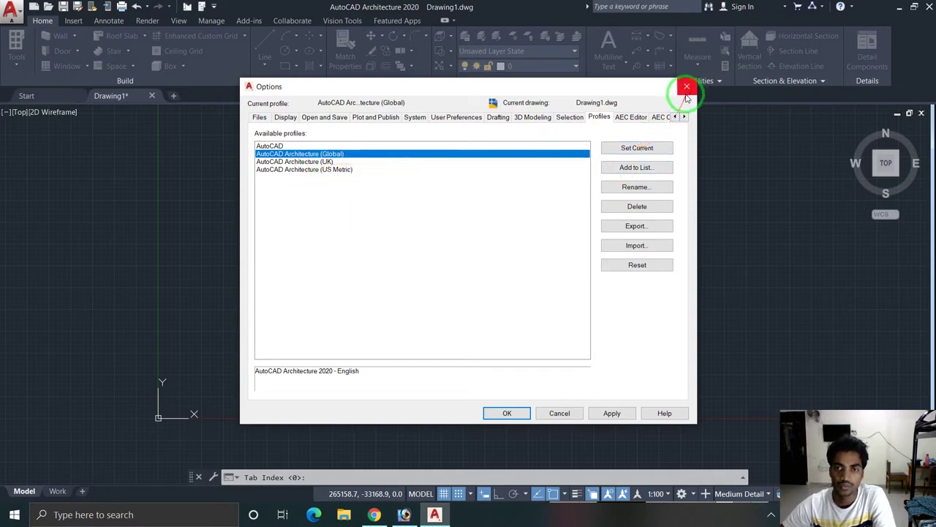
click(508, 414)
Step: Close Drafting Settings and draw a two-segment line chain with LINE
click(495, 376)
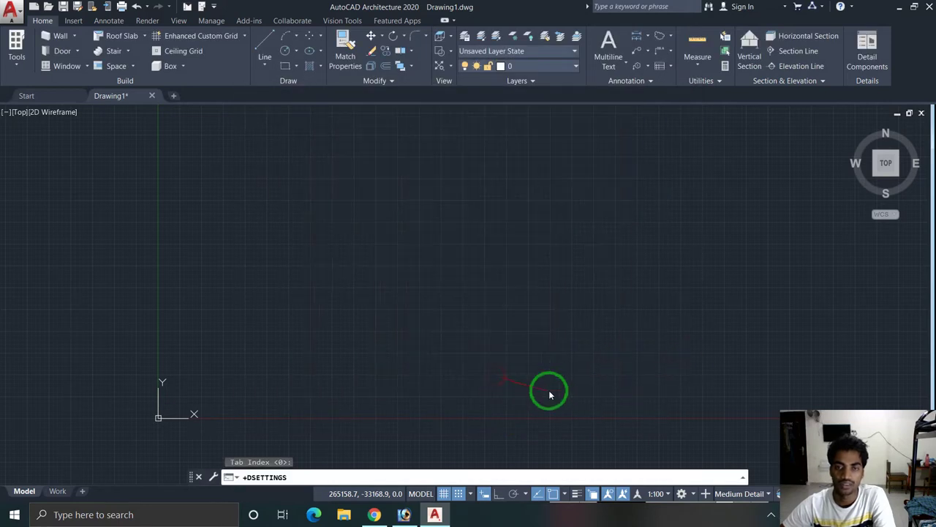
click(415, 262)
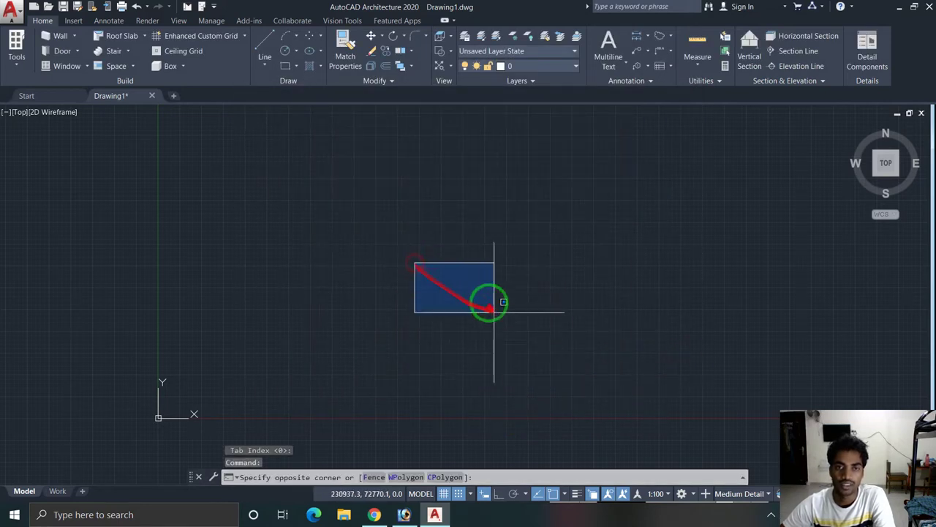
click(436, 285)
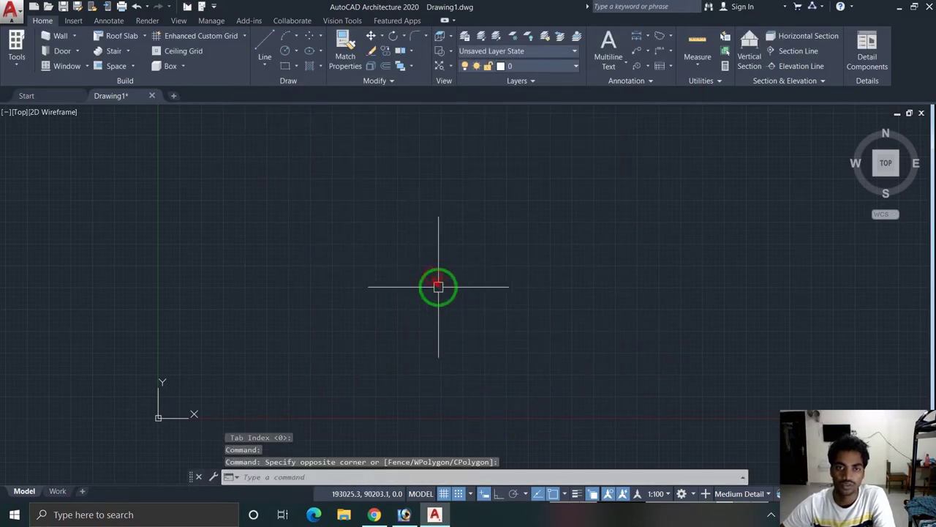
click(260, 47)
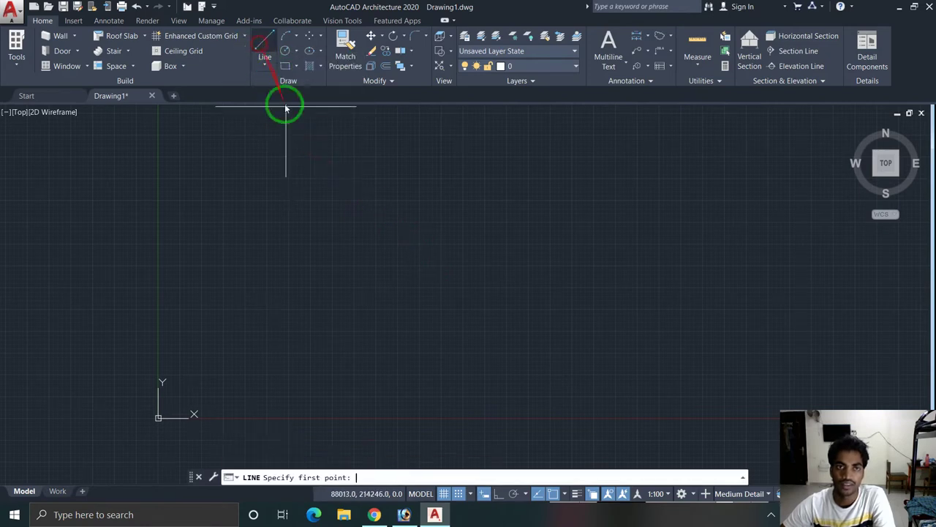
click(291, 217)
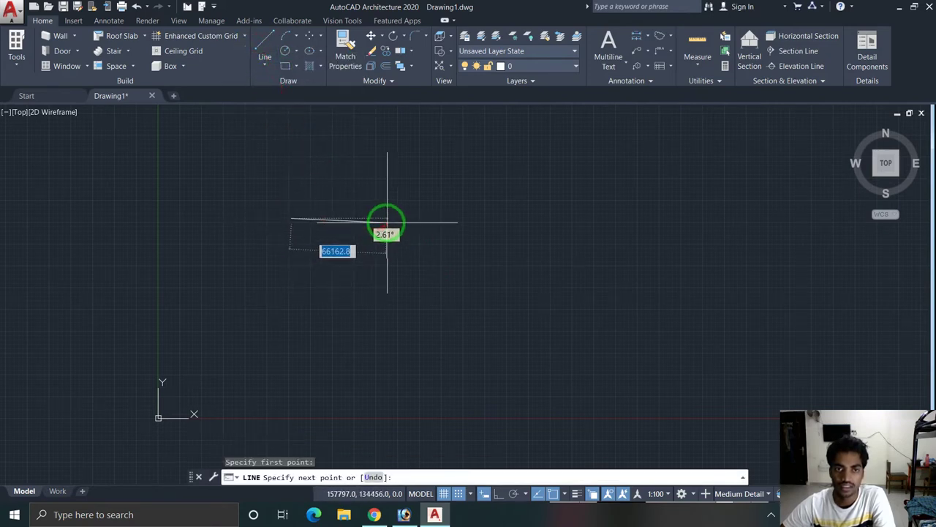
click(425, 302)
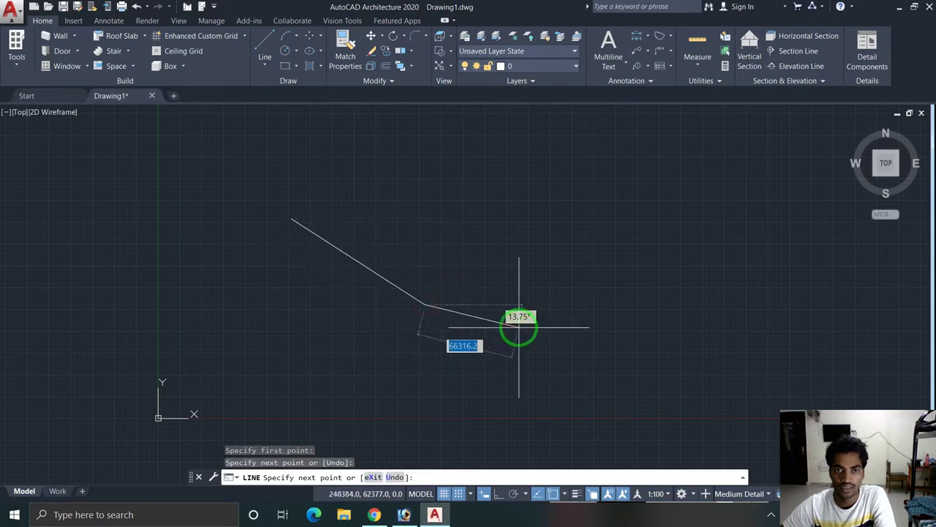
click(536, 232)
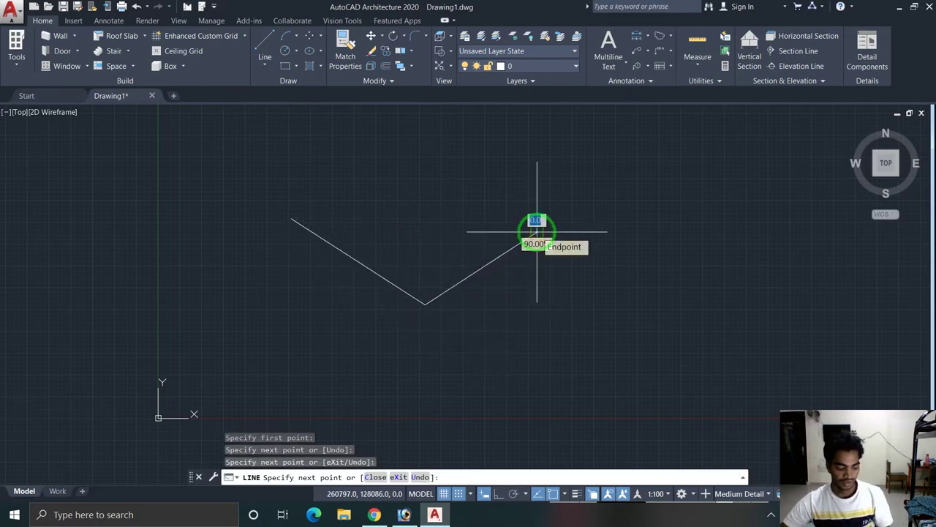
key(Escape)
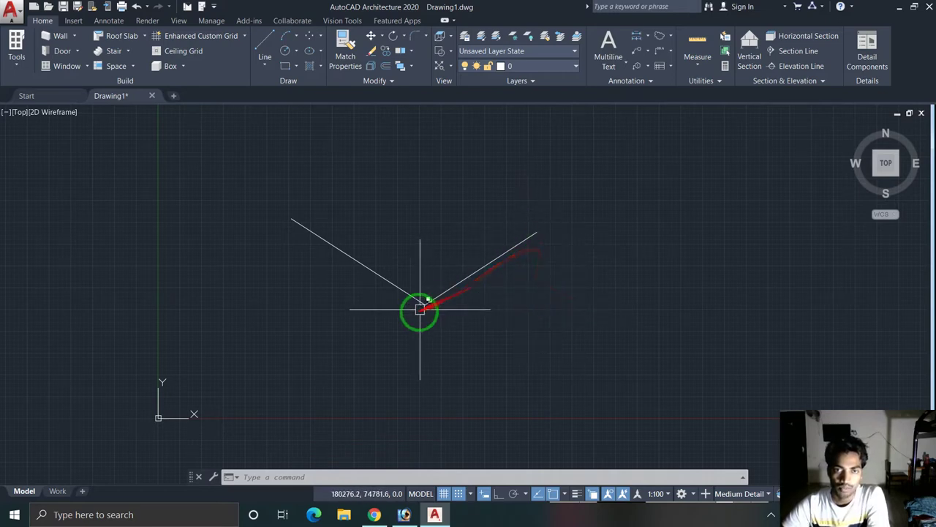
Step: Draw a second three-point line chain above the first, then toggle Ortho on and off
click(262, 45)
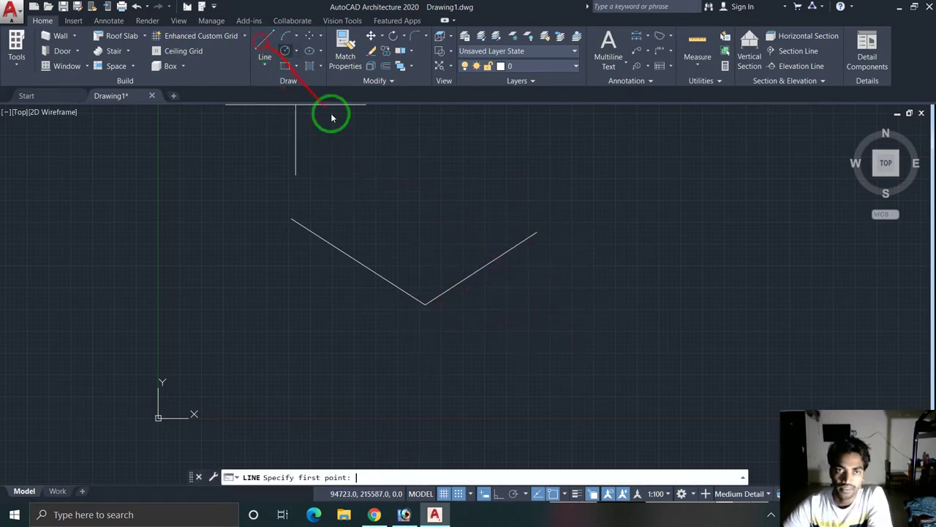
click(396, 166)
click(535, 164)
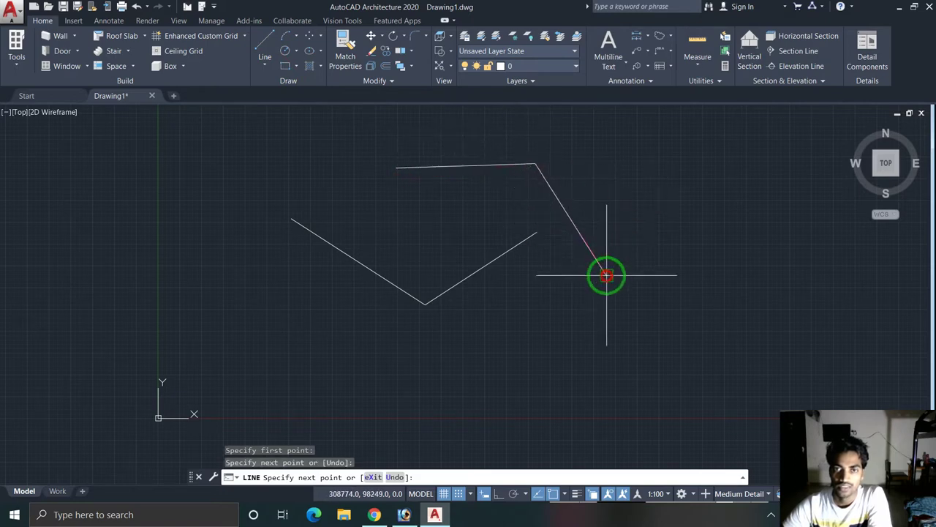
click(601, 262)
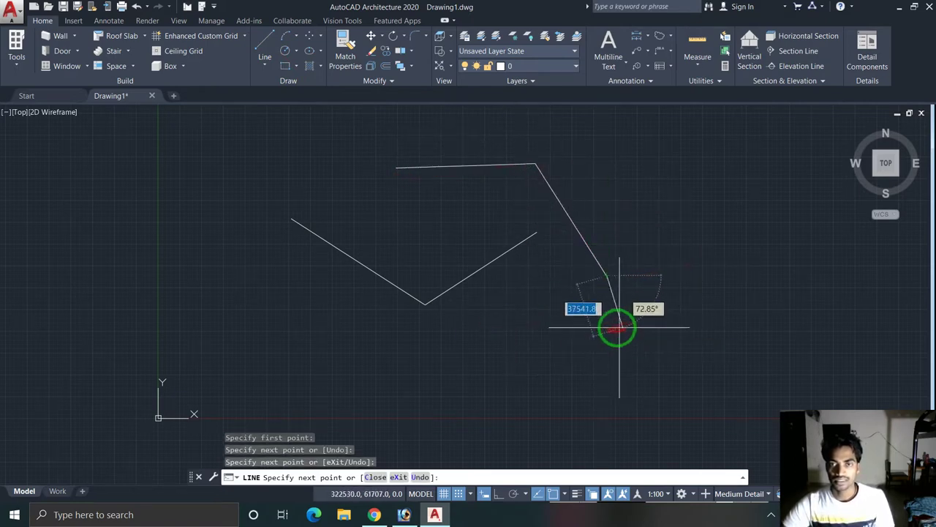
key(Escape)
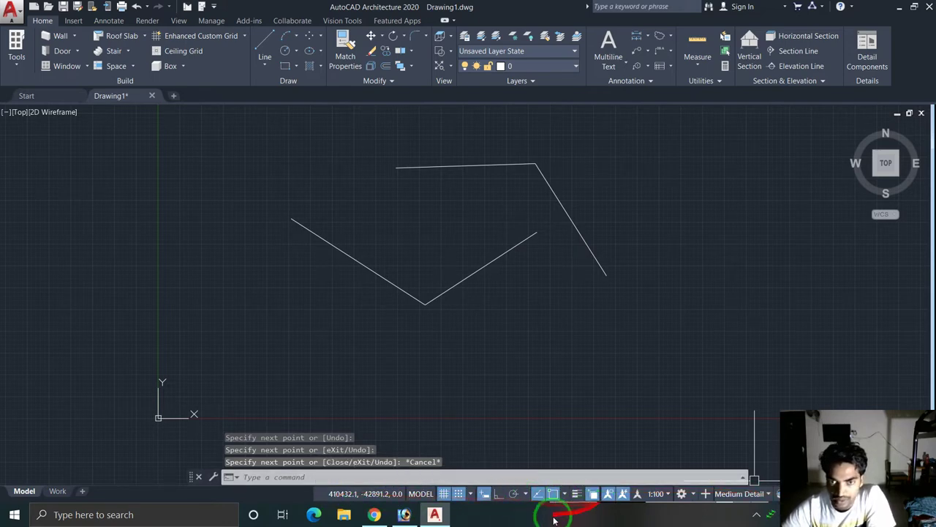
click(498, 497)
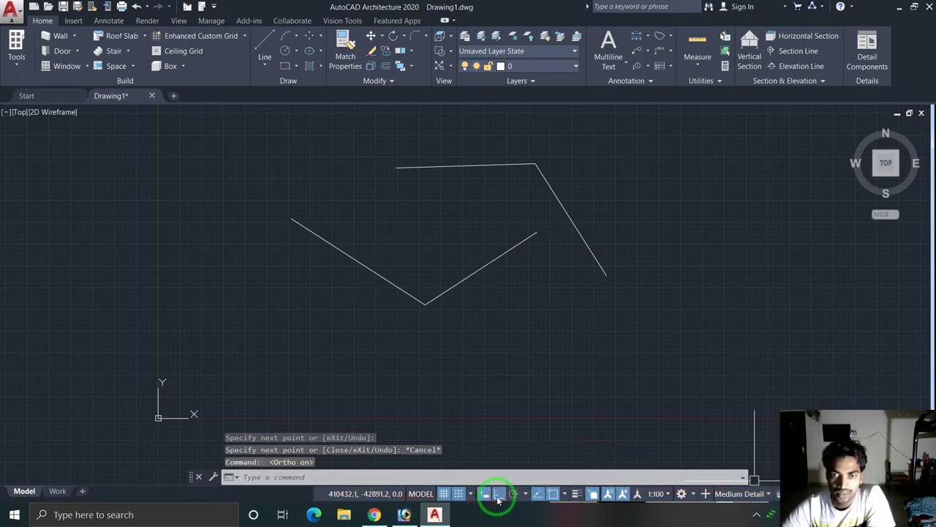
click(498, 495)
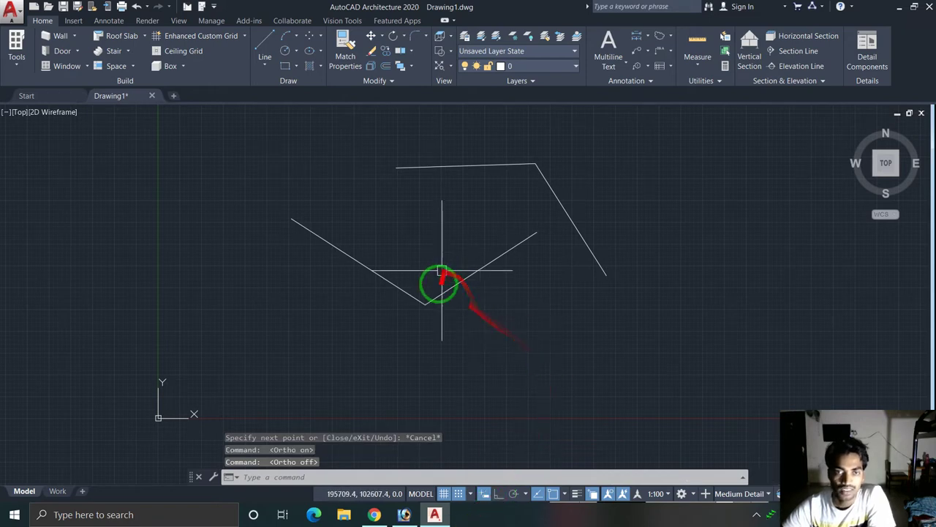
Step: In the empty upper area, draw a zigzag line chain ending in a vertical drop, then toggle Ortho
scroll(448, 325, down, 4)
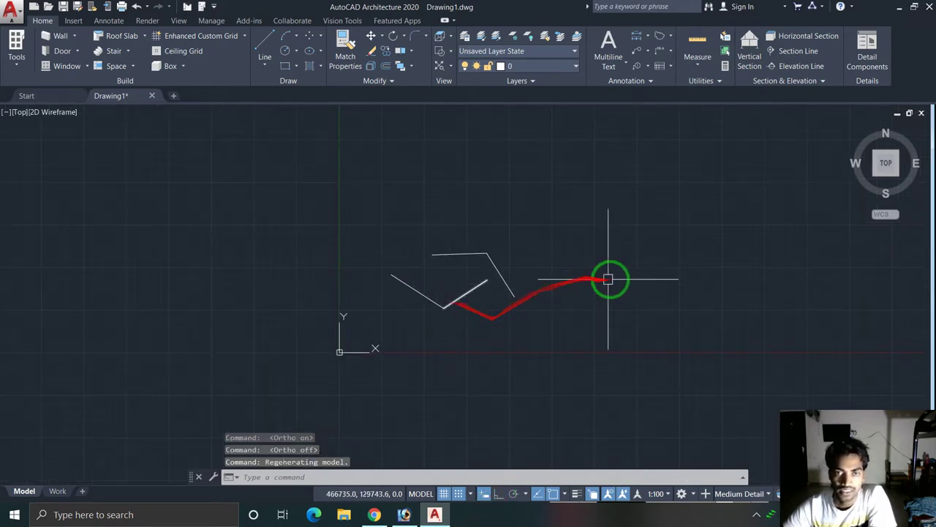
mouse_move(608, 276)
middle_down()
mouse_move(335, 315)
mouse_move(297, 336)
middle_up()
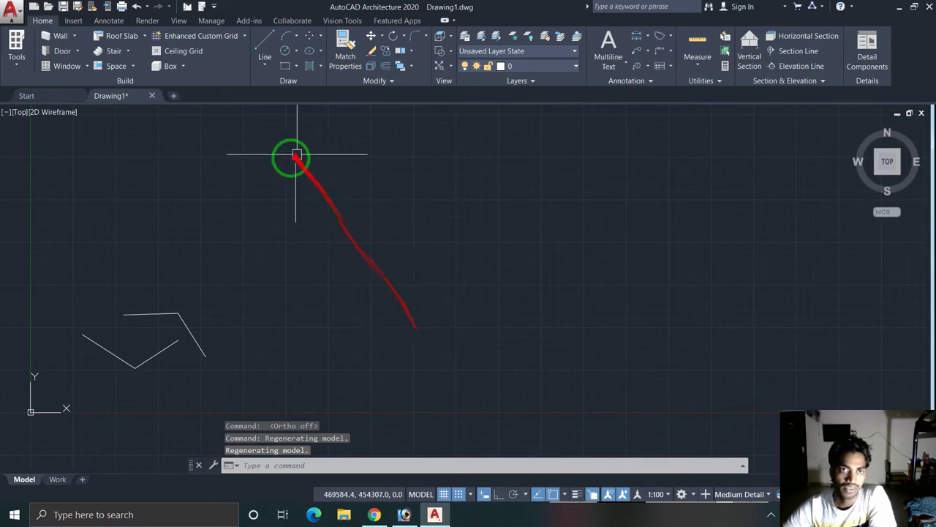
click(267, 45)
click(248, 177)
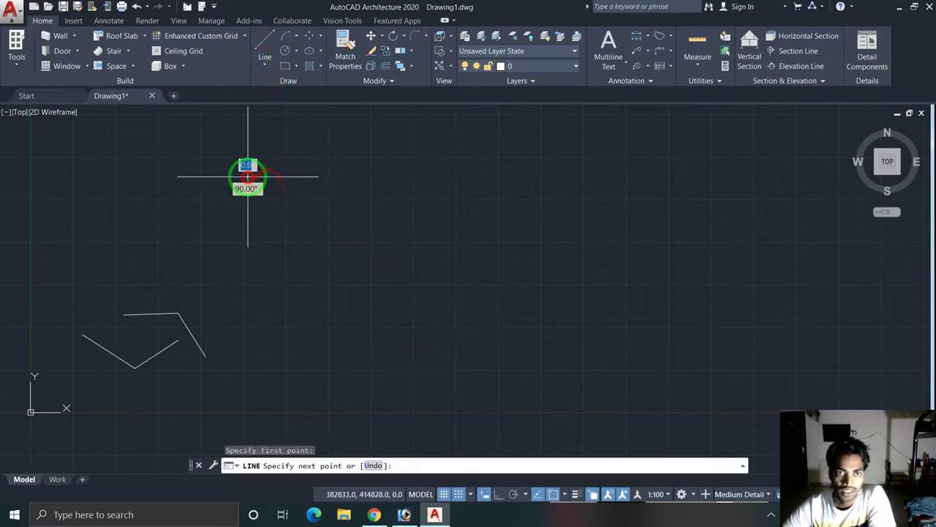
click(323, 246)
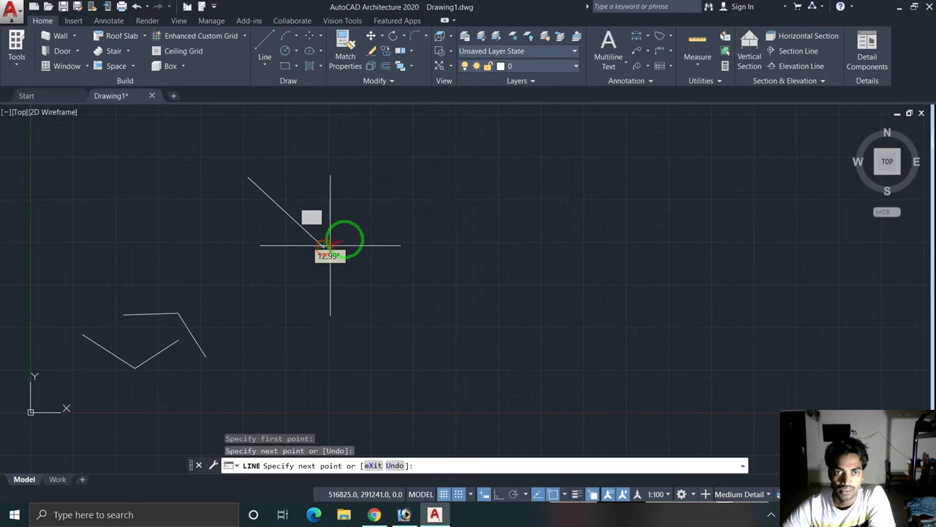
click(468, 180)
click(468, 256)
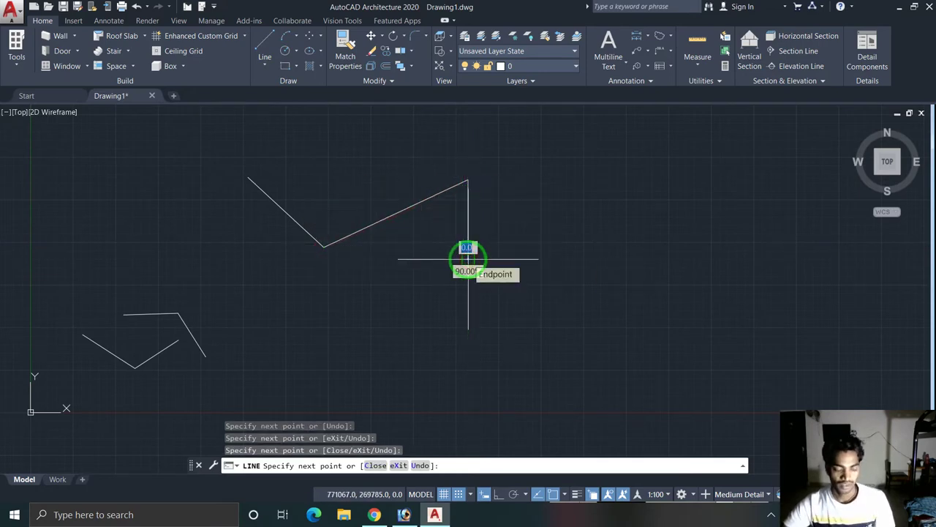
key(Escape)
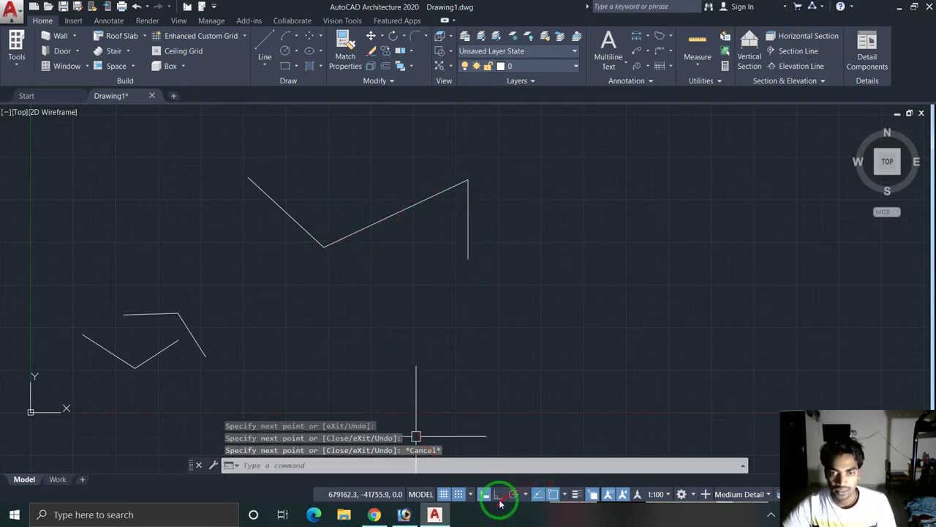
click(498, 498)
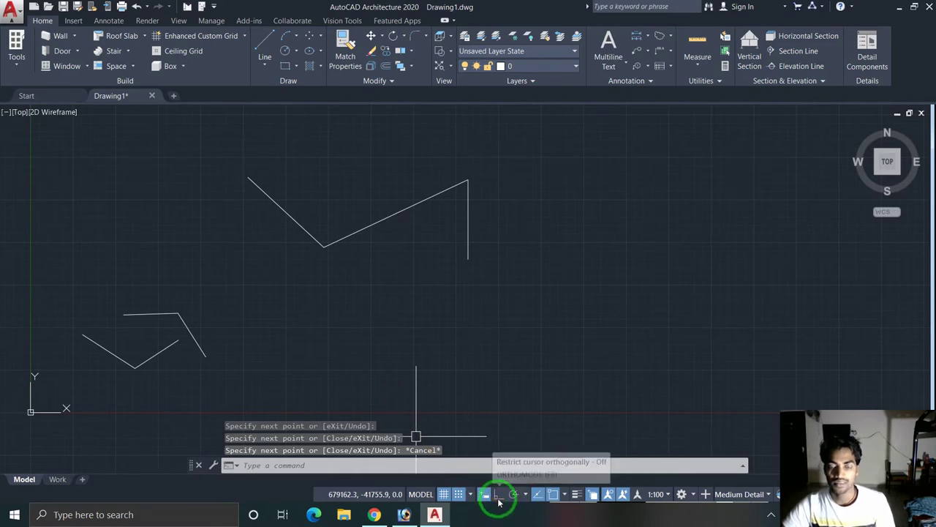
Step: With Ortho on, draw a right-angled open-box line chain, then switch Ortho off and Polar Tracking on
click(499, 497)
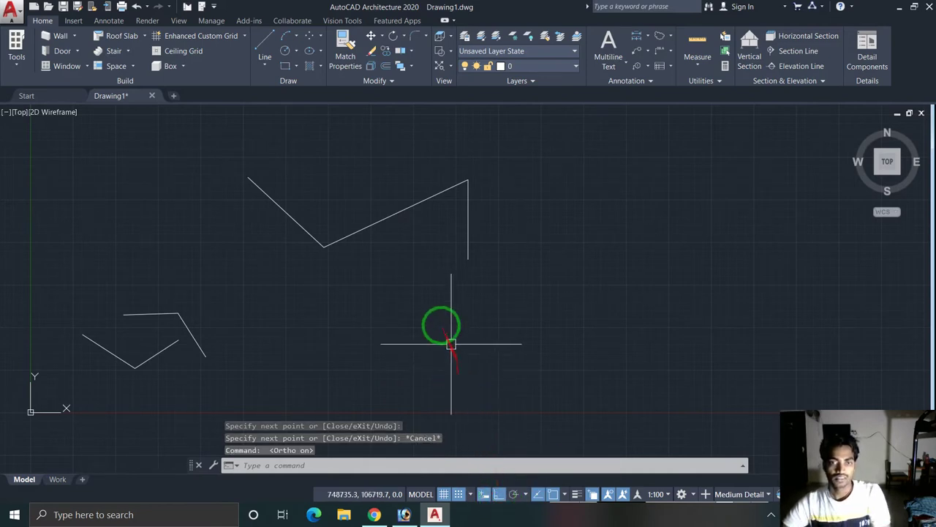
click(257, 46)
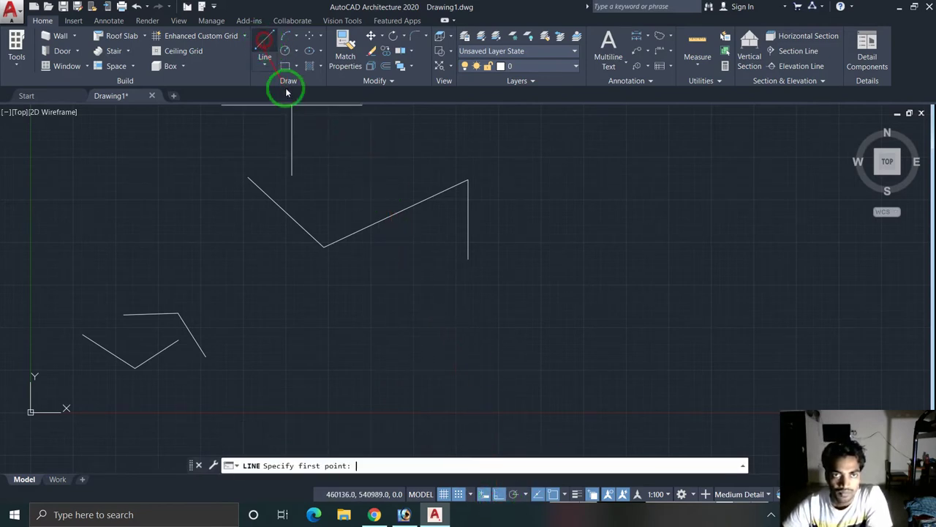
click(450, 326)
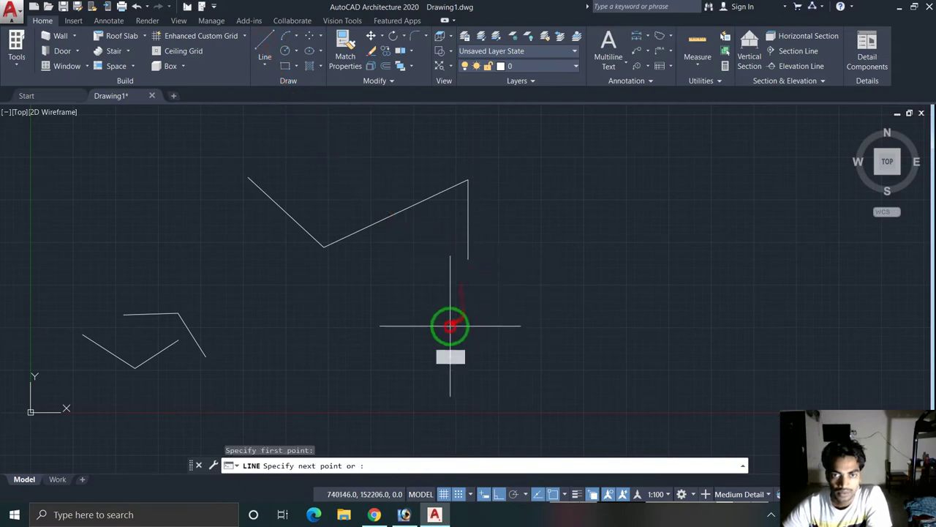
click(600, 326)
click(601, 256)
click(535, 258)
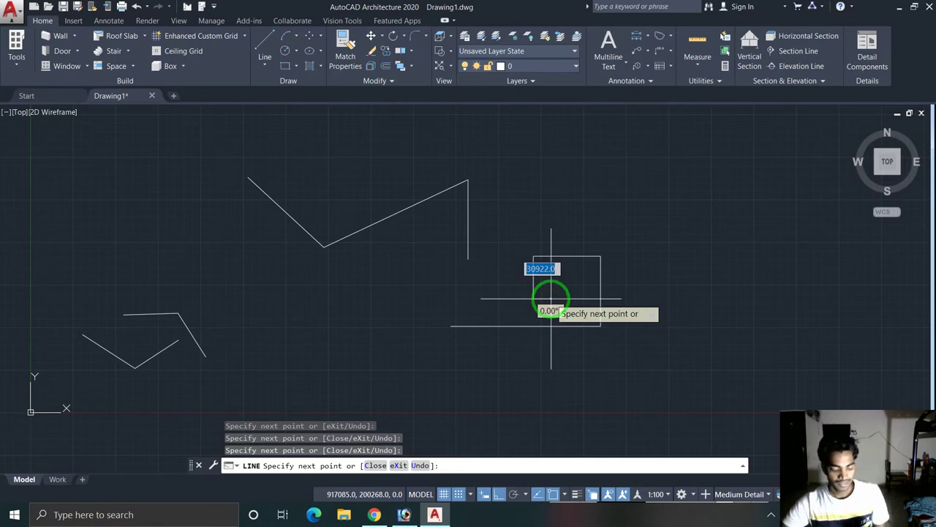
key(Escape)
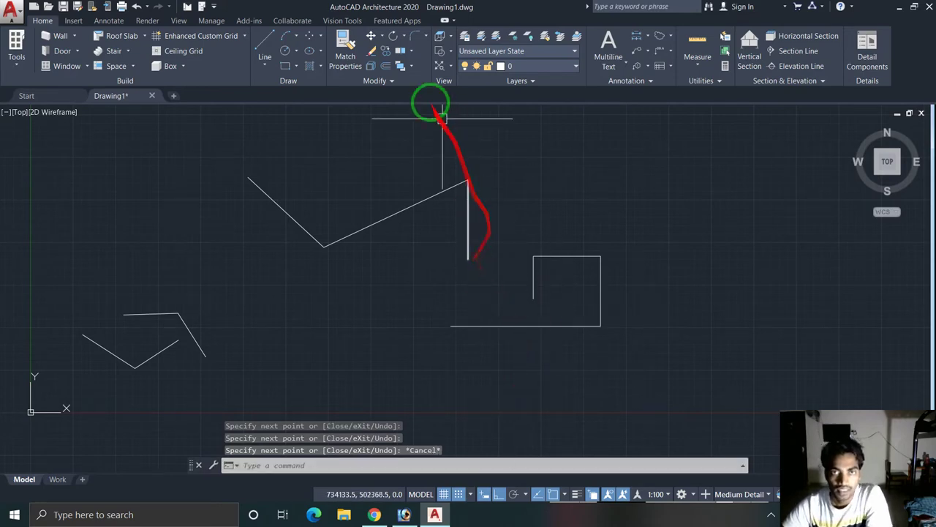
click(286, 49)
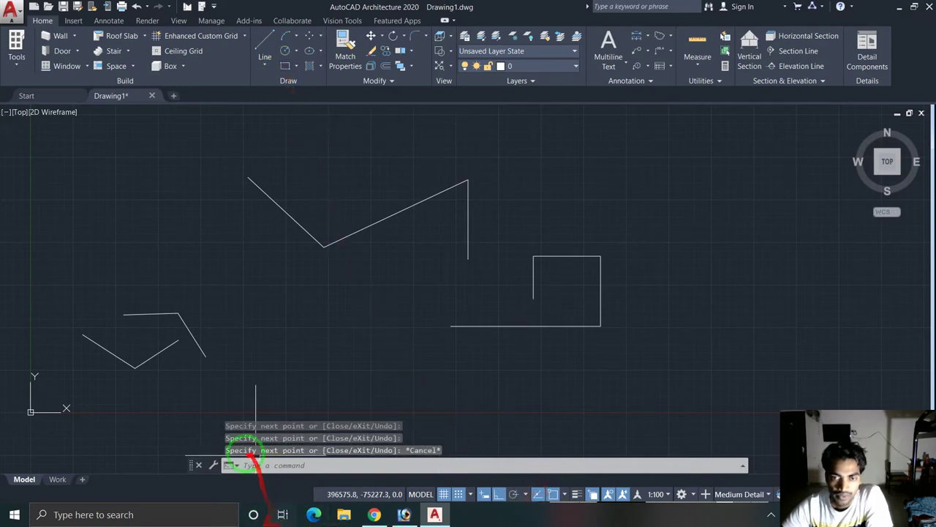
click(483, 494)
click(514, 494)
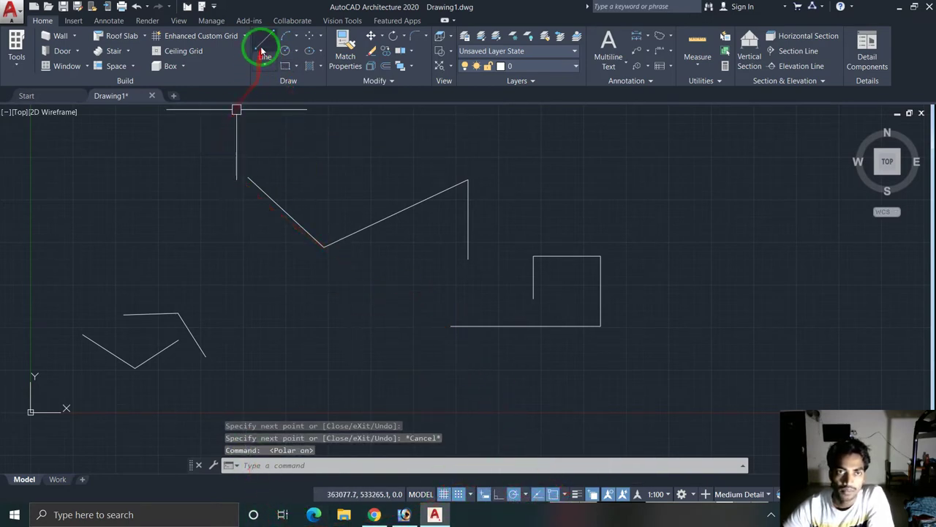
Step: Draw a six-point angled line chain left of centre, then turn Polar Tracking off and Ortho on
click(263, 44)
click(212, 281)
click(319, 176)
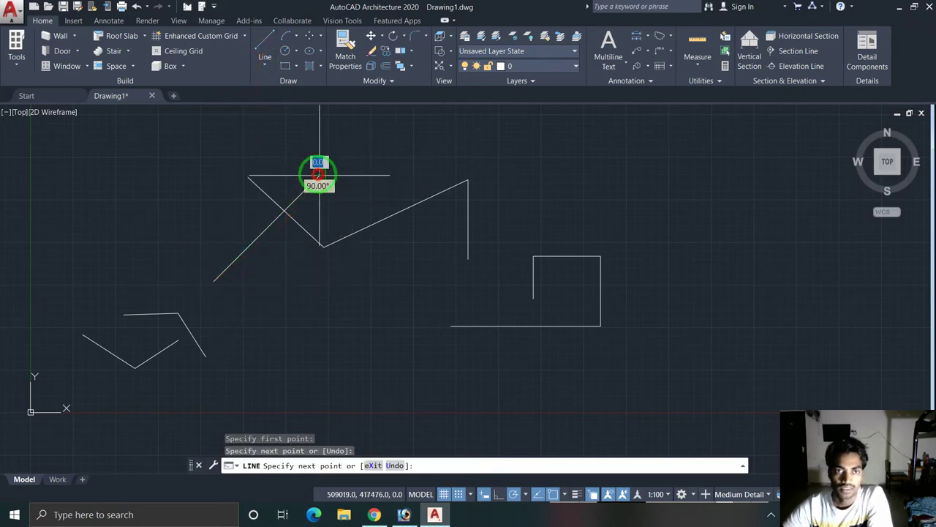
click(359, 298)
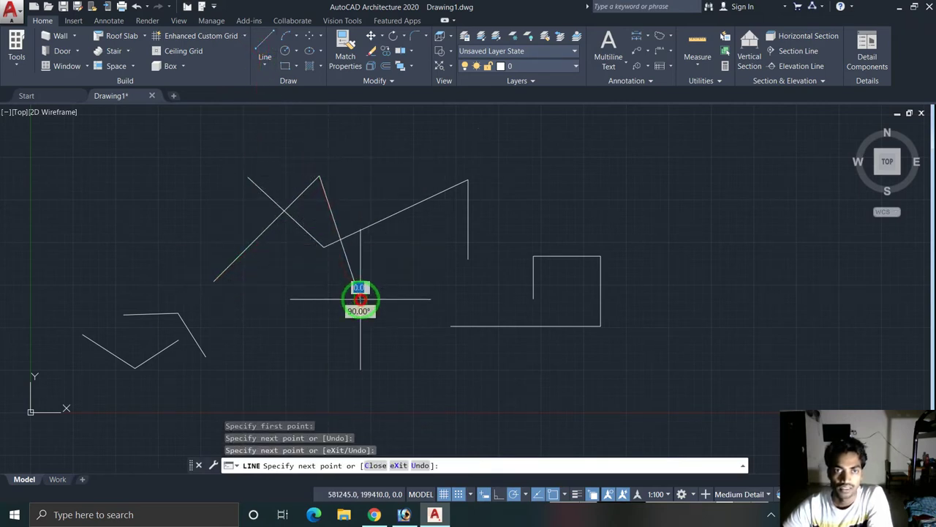
click(222, 285)
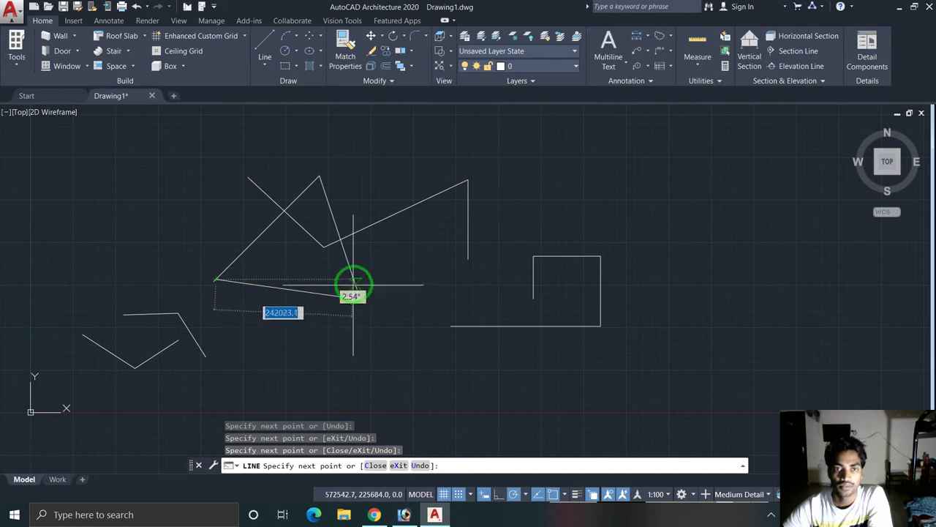
click(261, 323)
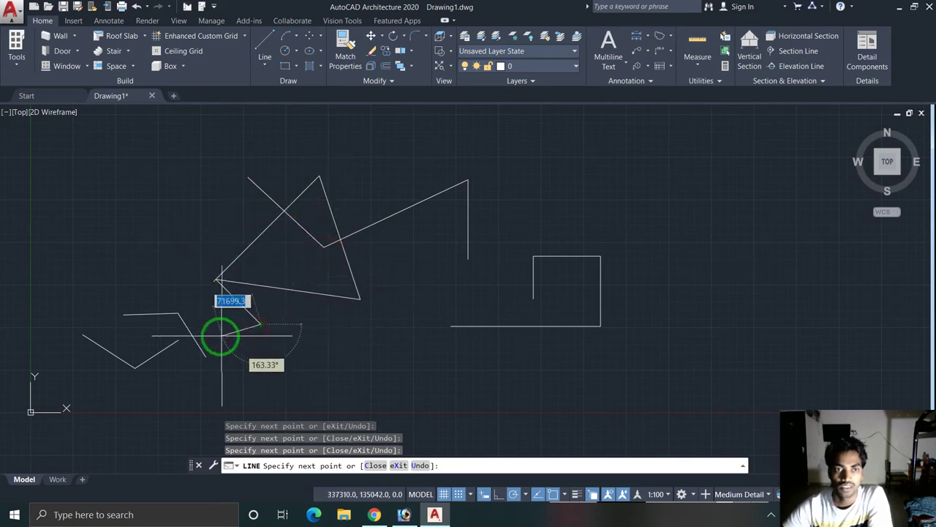
click(218, 337)
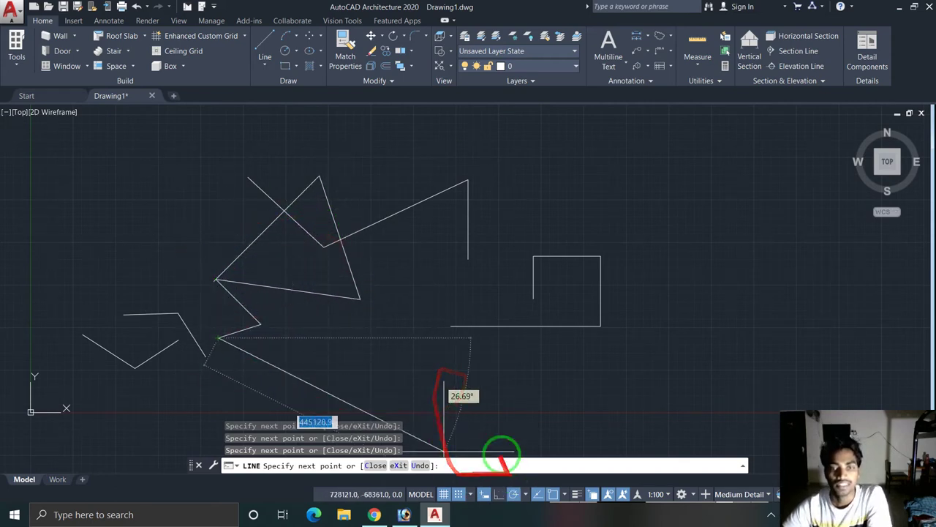
click(513, 494)
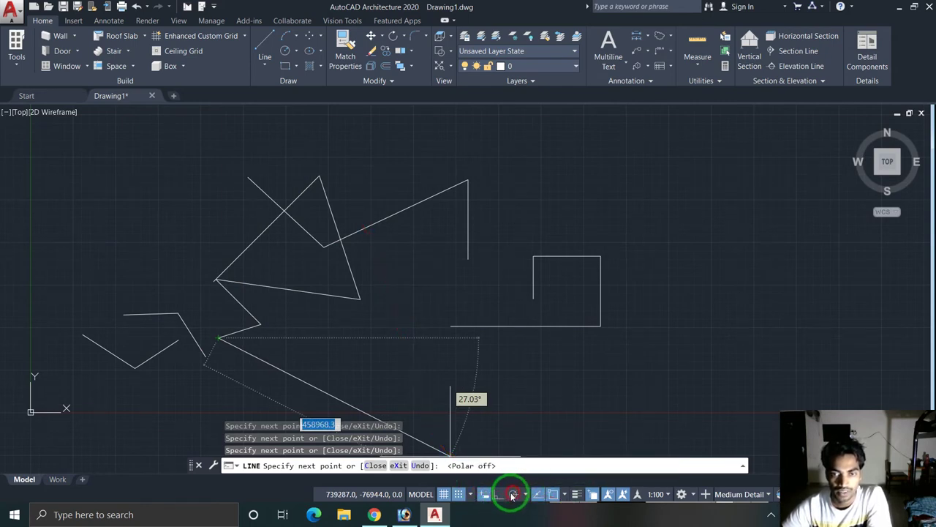
click(498, 494)
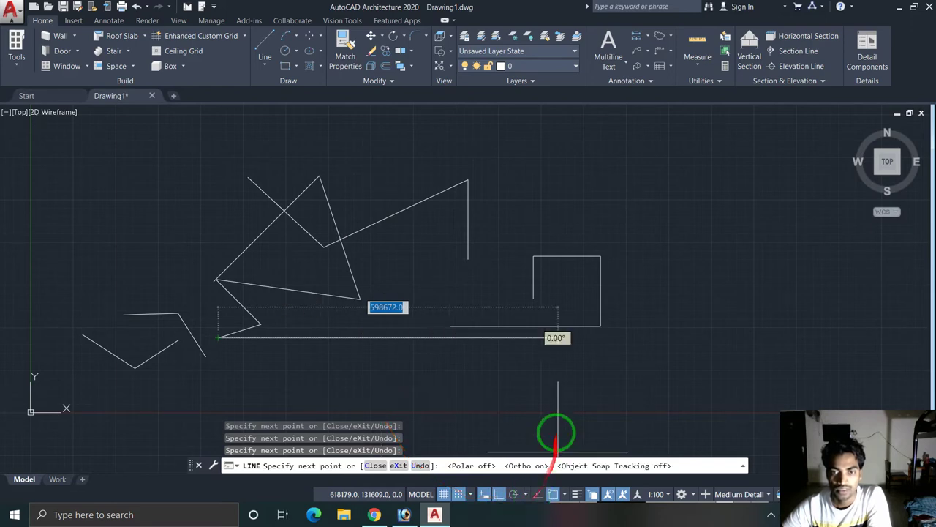
Step: Add a long horizontal segment right, a vertical one up, and one back left, then end LINE
click(584, 307)
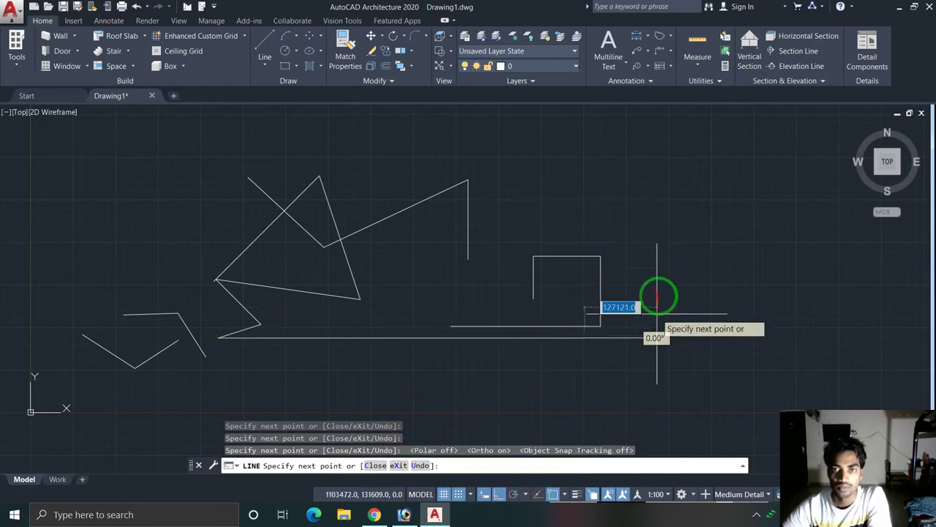
click(589, 195)
click(476, 196)
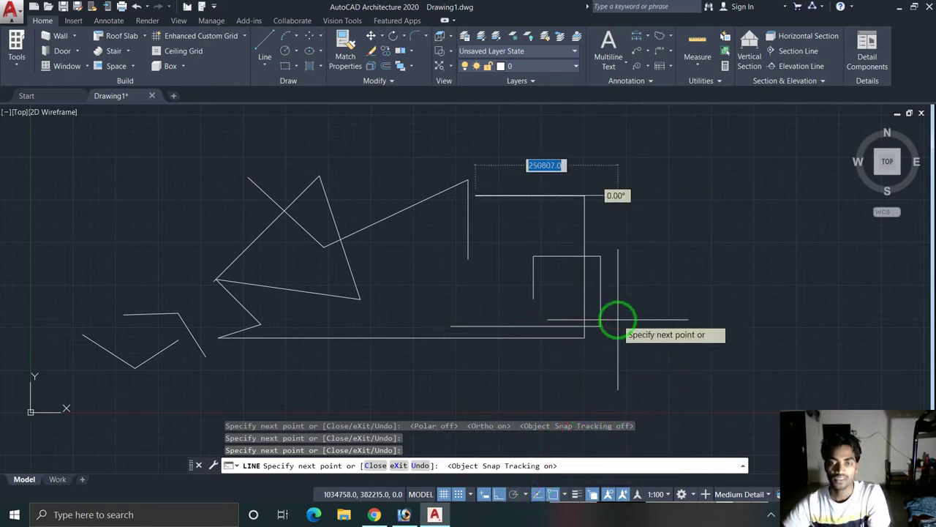
key(Return)
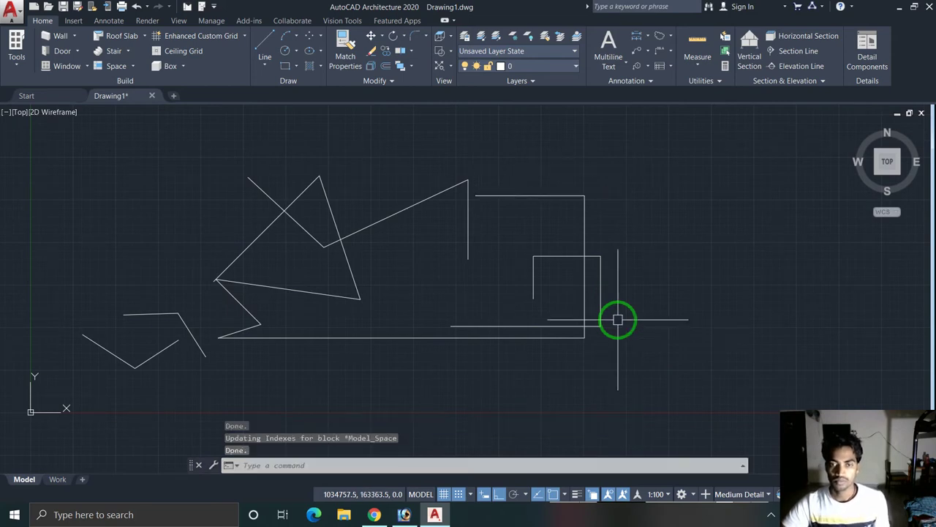
key(Escape)
key(Escape)
key(Escape)
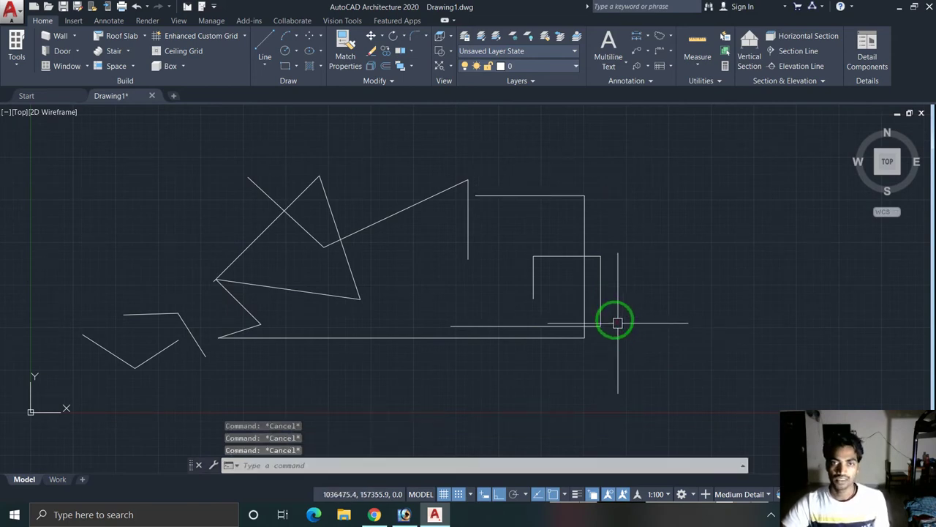
scroll(382, 304, down, 4)
Step: Select all 19 lines with a crossing window and delete them
click(601, 214)
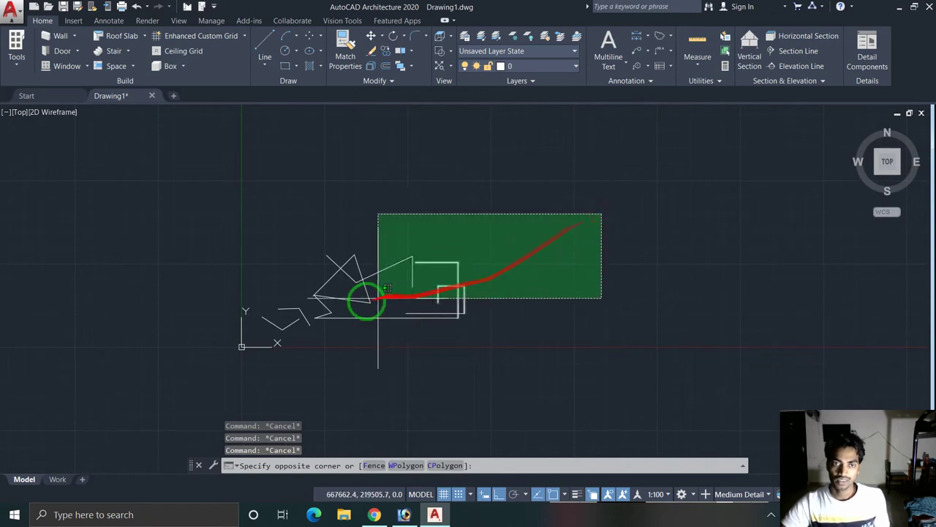
click(266, 329)
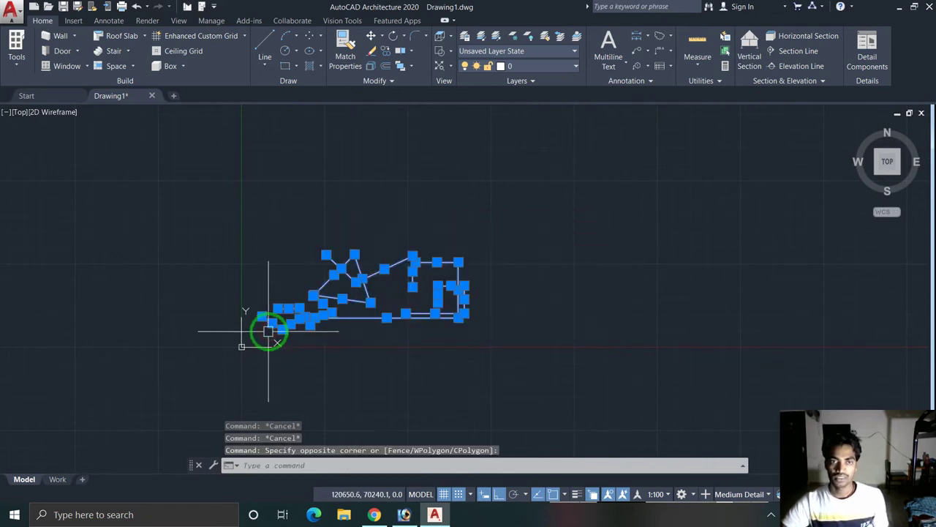
mouse_move(299, 319)
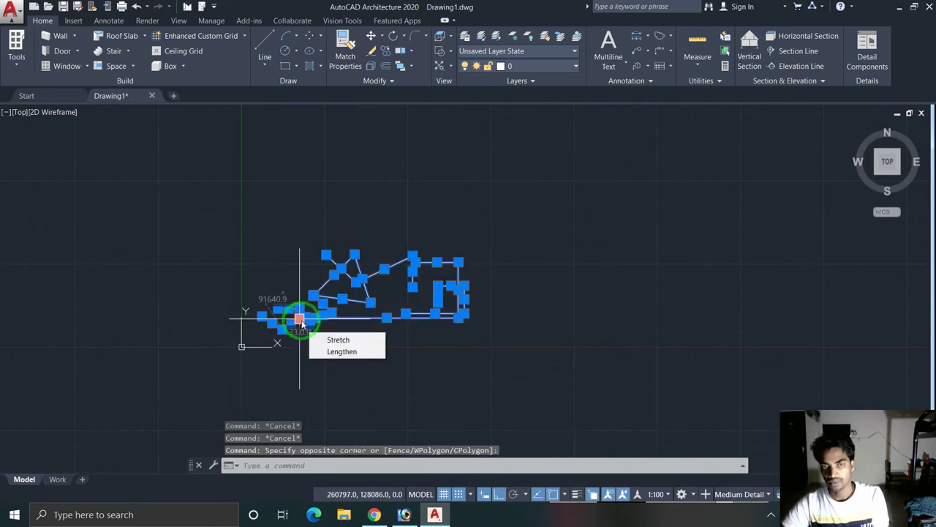
key(Delete)
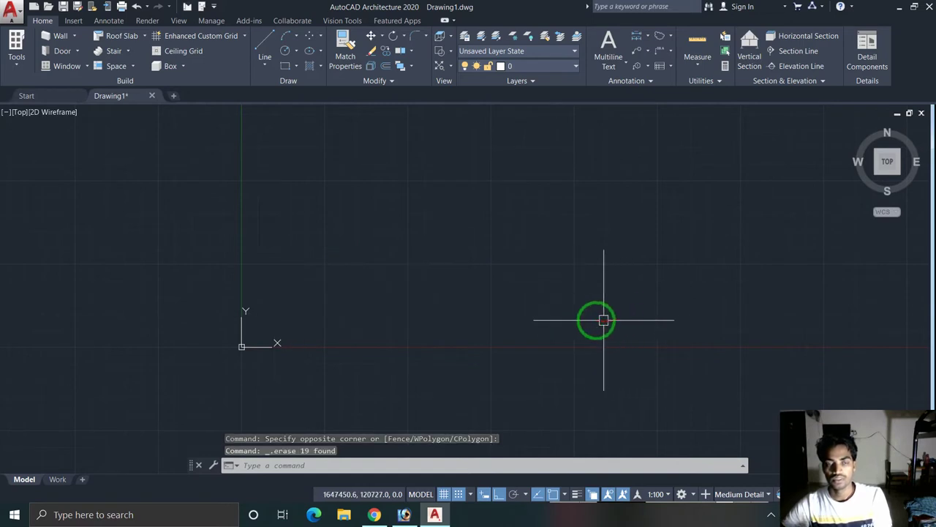
key(Escape)
key(Escape)
key(Escape)
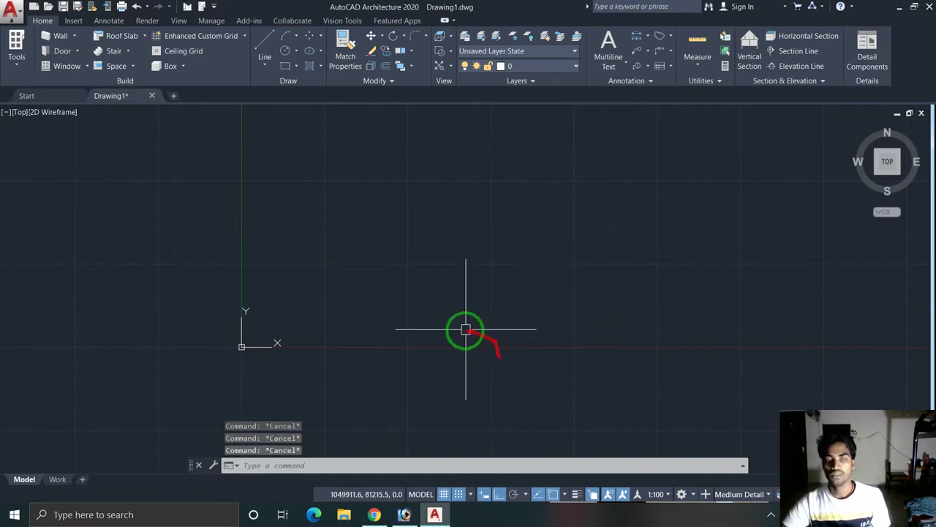
middle_drag(414, 204, 282, 286)
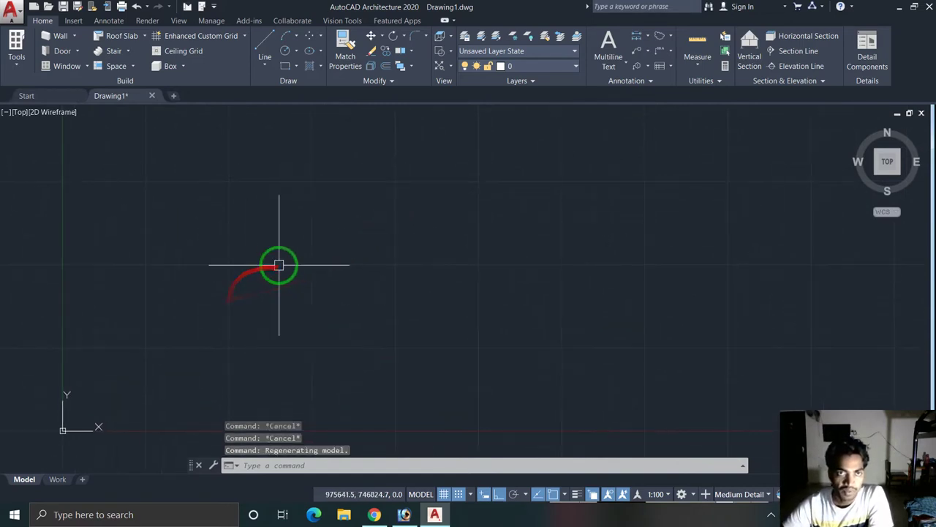
Step: Draw a new horizontal line 100 units long
scroll(278, 266, up, 1)
click(266, 44)
click(236, 254)
text(100)
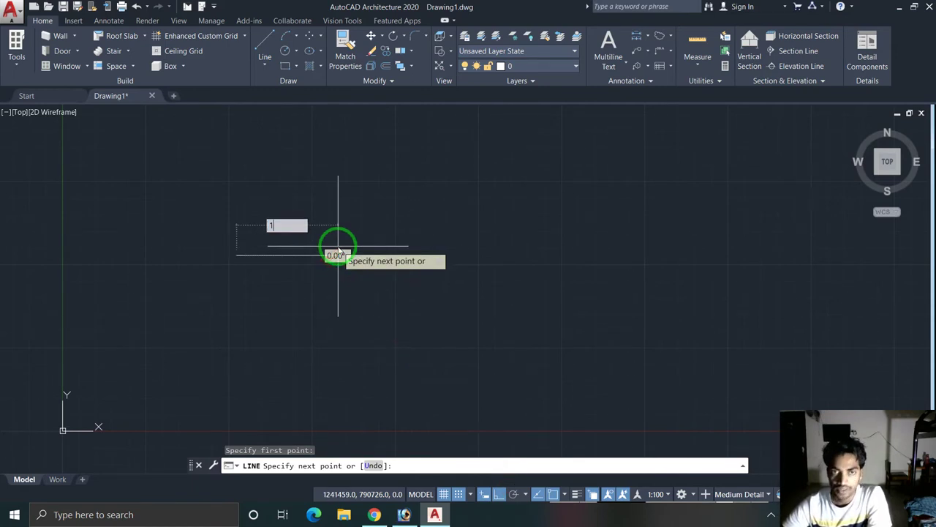
key(Return)
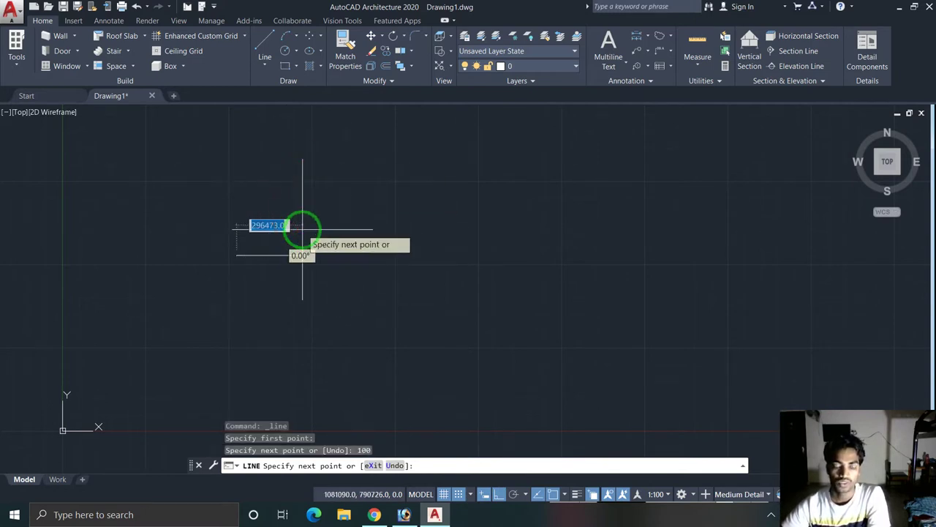
key(Escape)
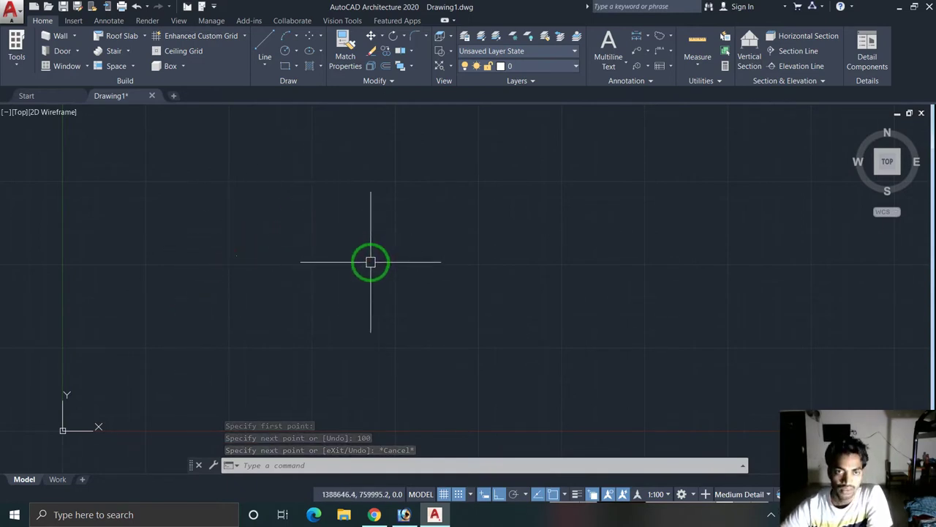
Step: Zoom to extents and adjust the zoom so the 100-unit line sits centred
scroll(370, 262, down, 5)
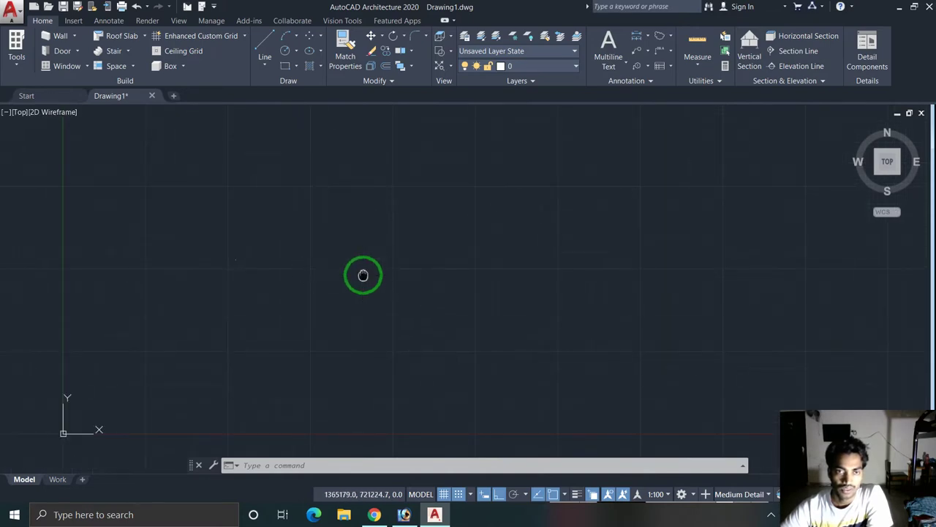
middle_click(363, 274)
scroll(403, 286, down, 2)
scroll(403, 286, down, 2)
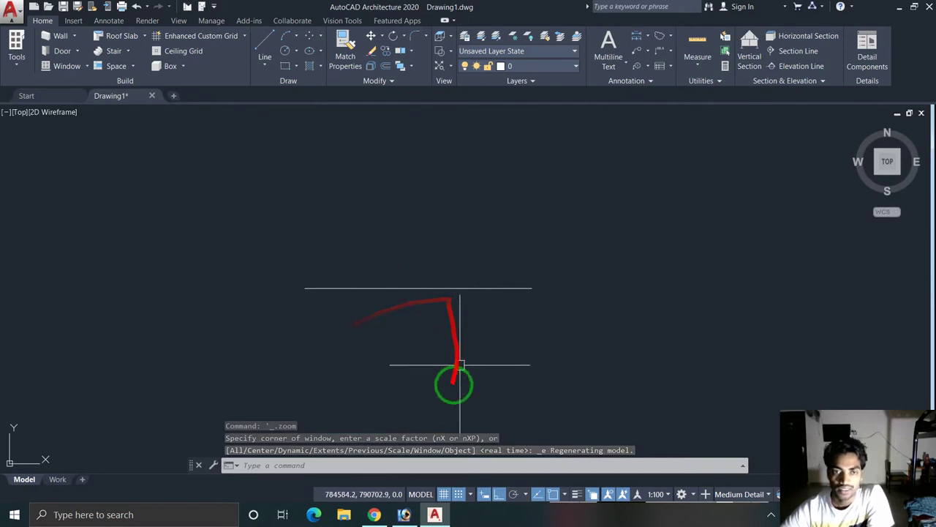
scroll(423, 401, down, 2)
scroll(427, 391, down, 2)
scroll(426, 389, up, 2)
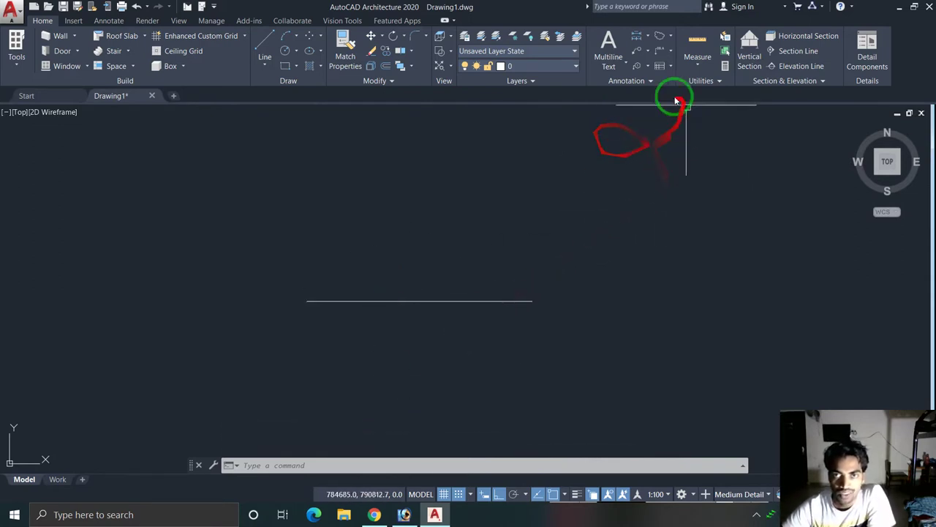
click(720, 83)
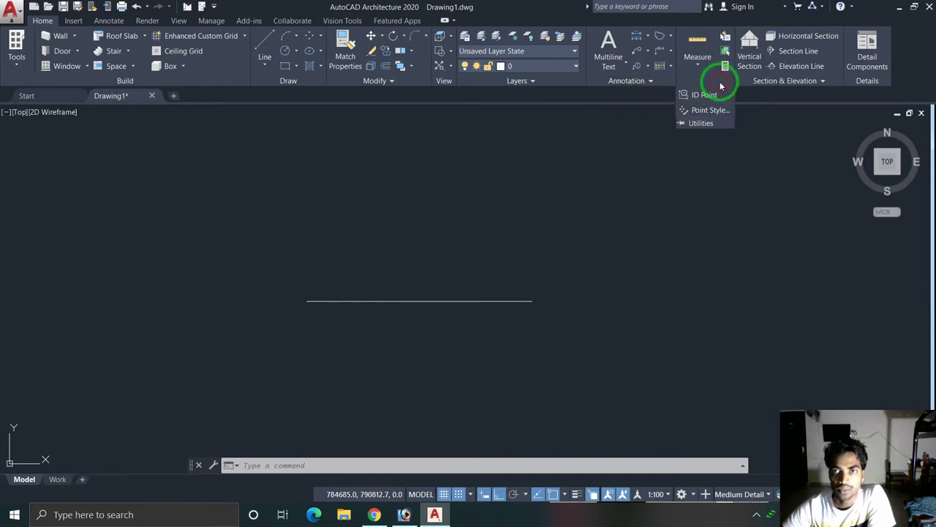
click(706, 65)
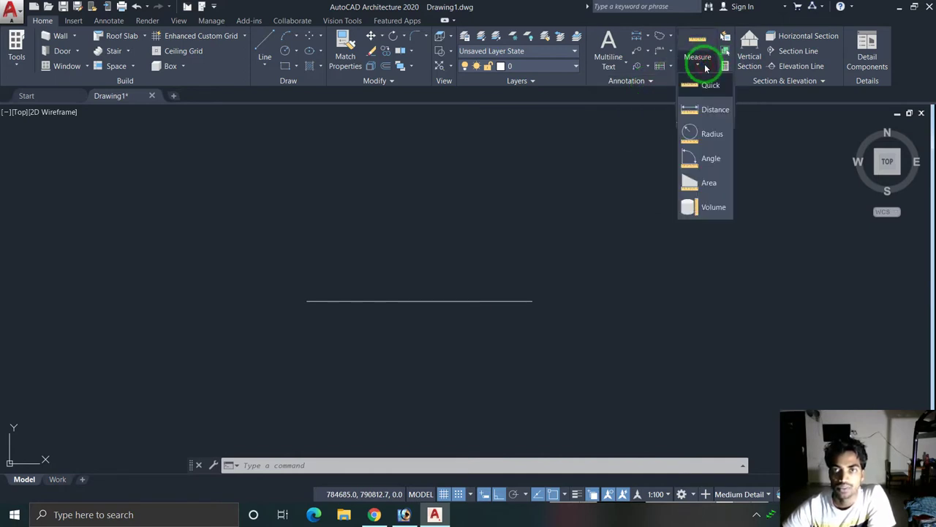
click(706, 110)
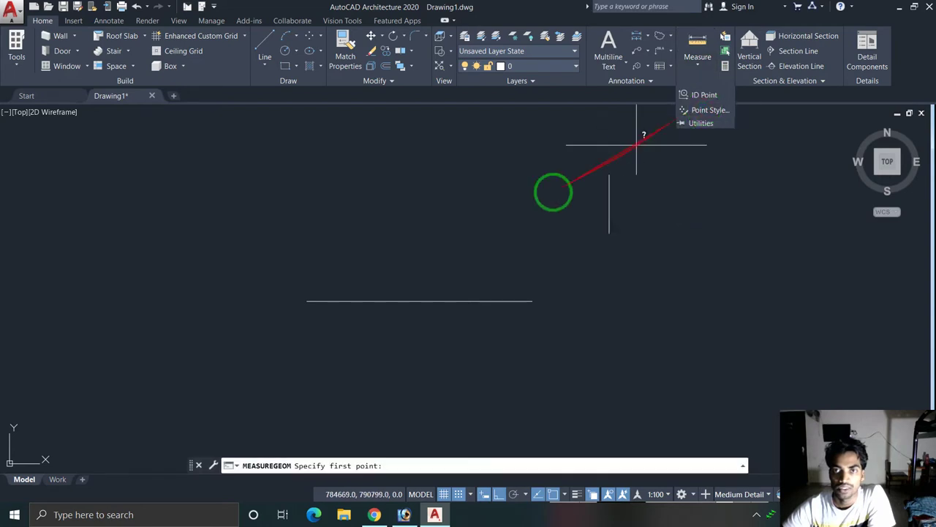
click(307, 300)
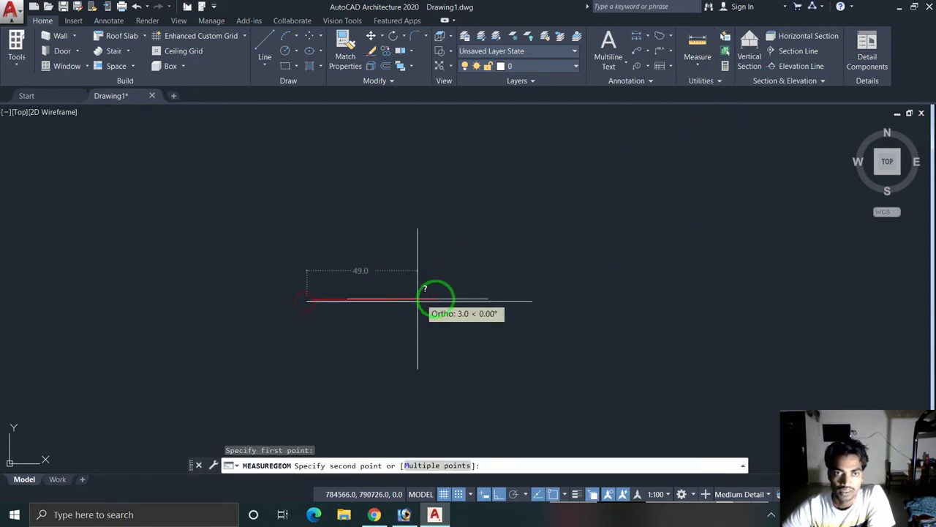
click(530, 300)
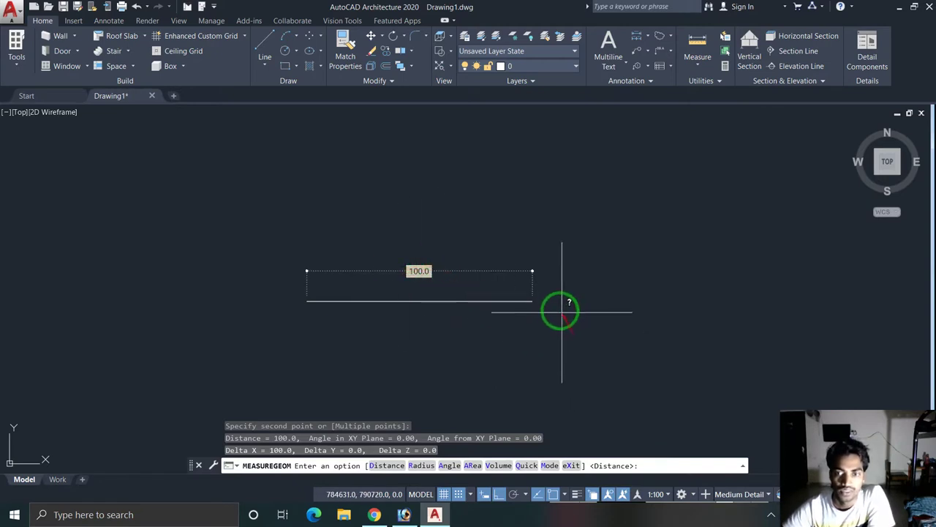
key(Escape)
key(Escape)
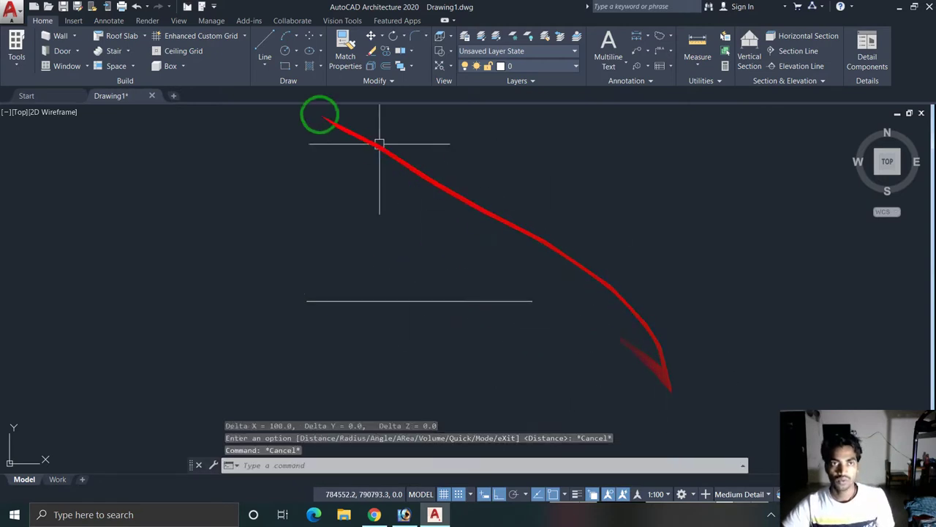
key(Escape)
key(Escape)
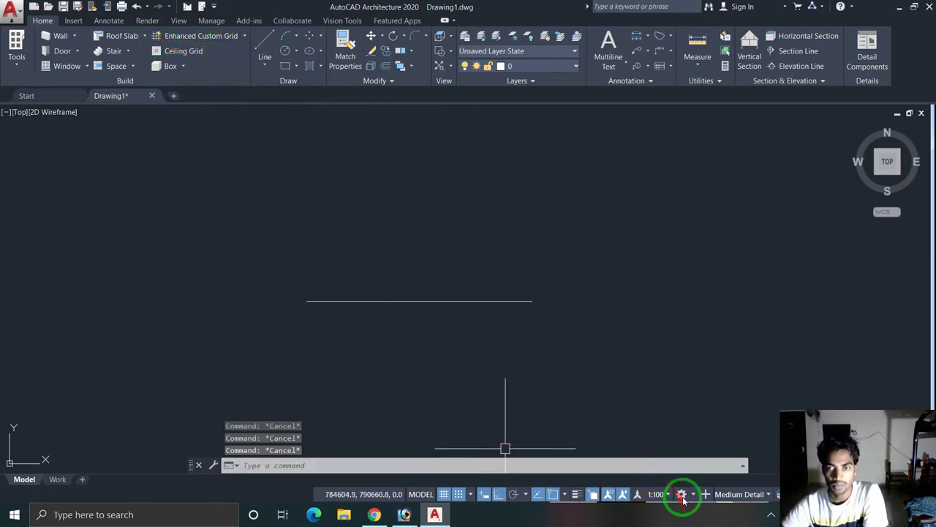
Step: Try Save Current As for the workspace, cancel the Save Workspace dialog, then show the Measure list
click(696, 495)
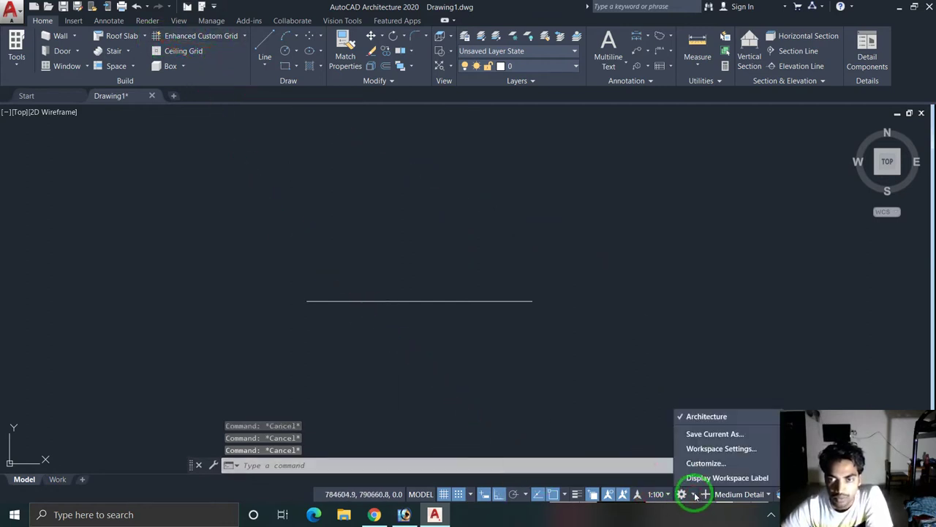
click(704, 436)
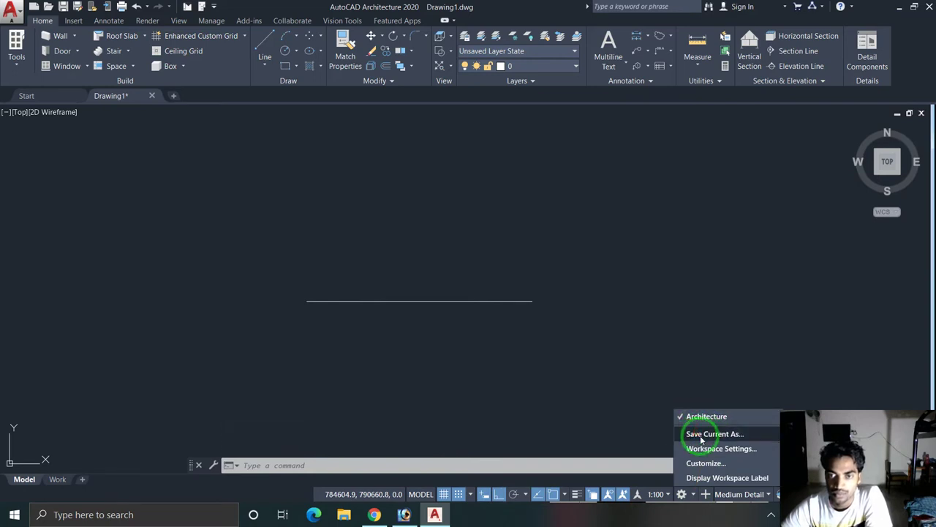
click(701, 436)
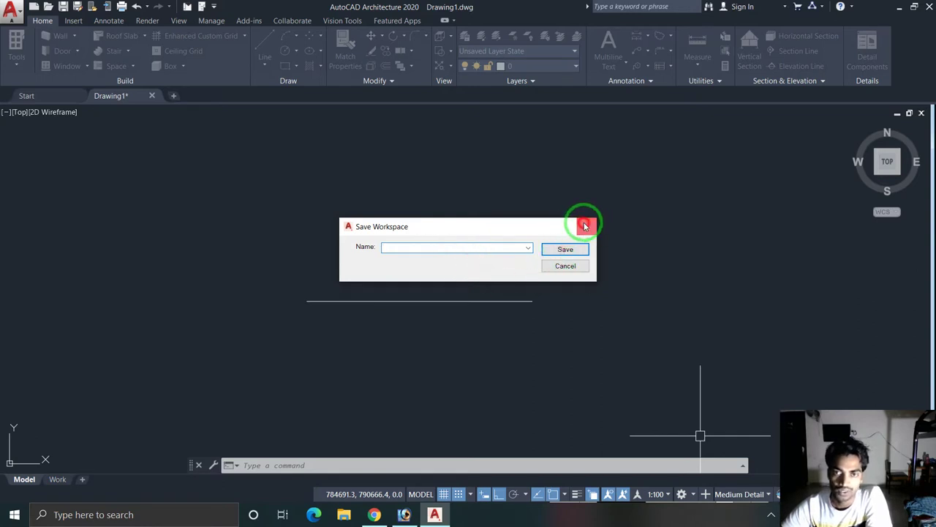
click(584, 226)
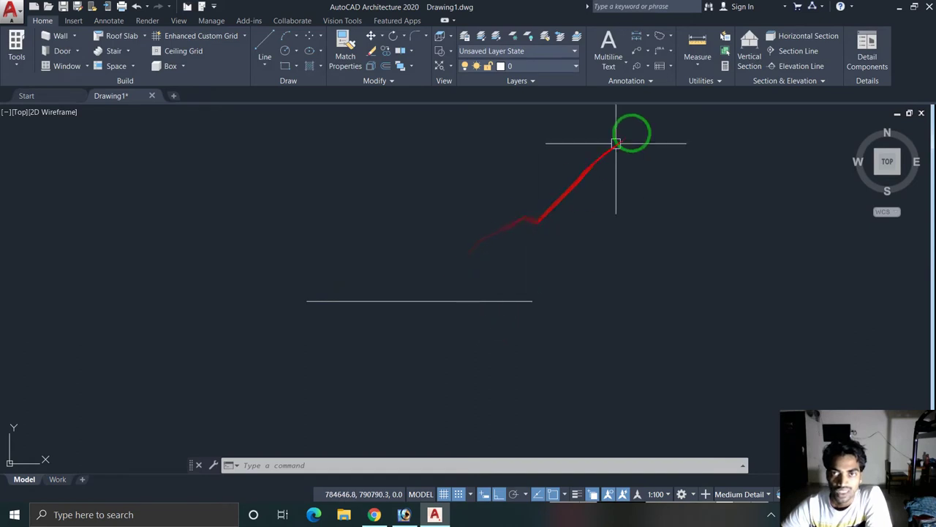
click(706, 65)
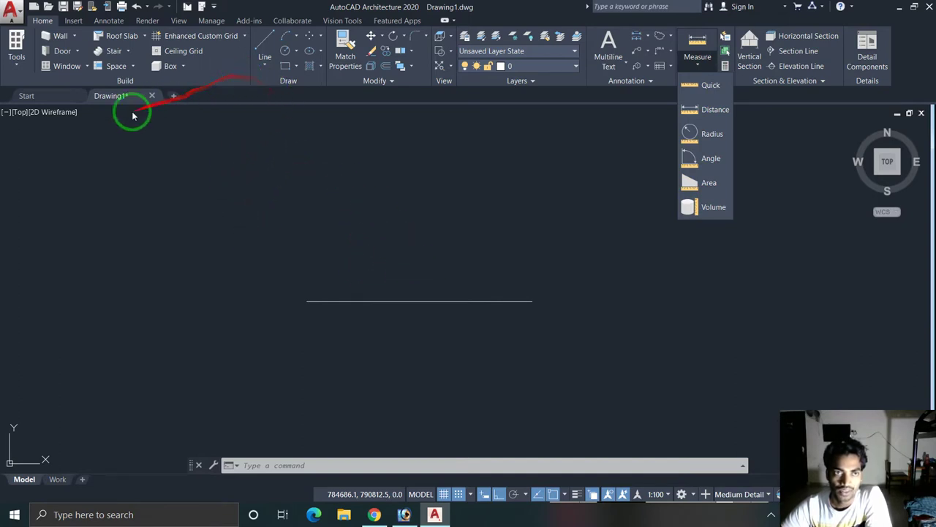
Step: Draw an L-shape: a horizontal segment, then a vertical segment down from its corner
click(261, 44)
click(335, 193)
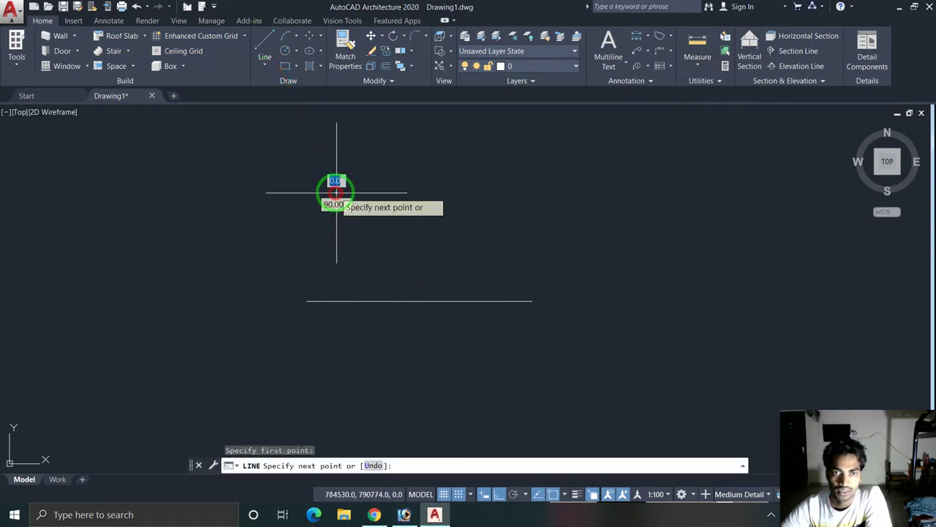
click(404, 193)
click(404, 245)
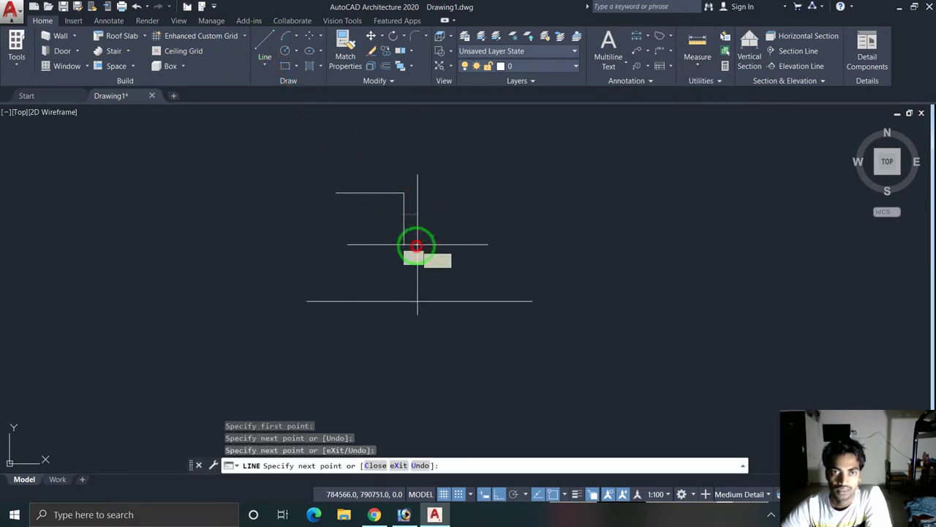
key(Escape)
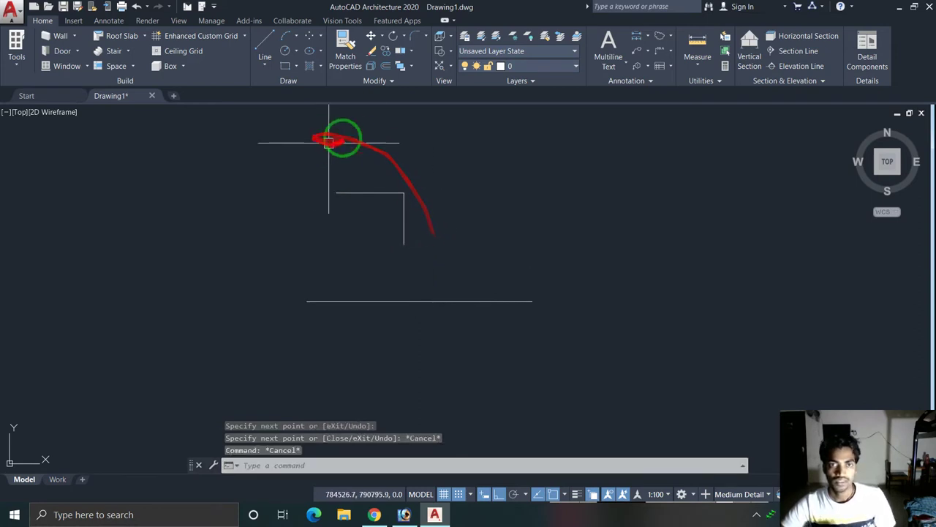
Step: Draw a circle by centre and radius to the right of the L-shape
click(284, 51)
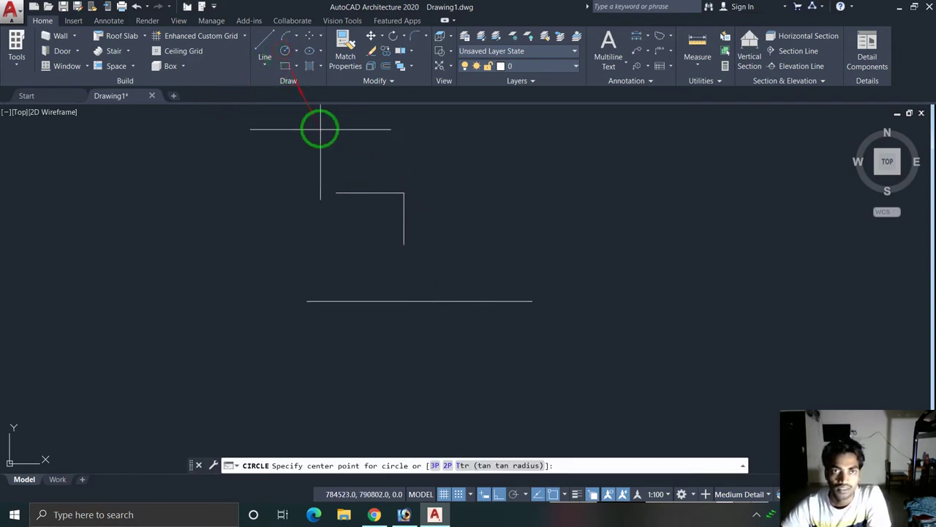
click(507, 183)
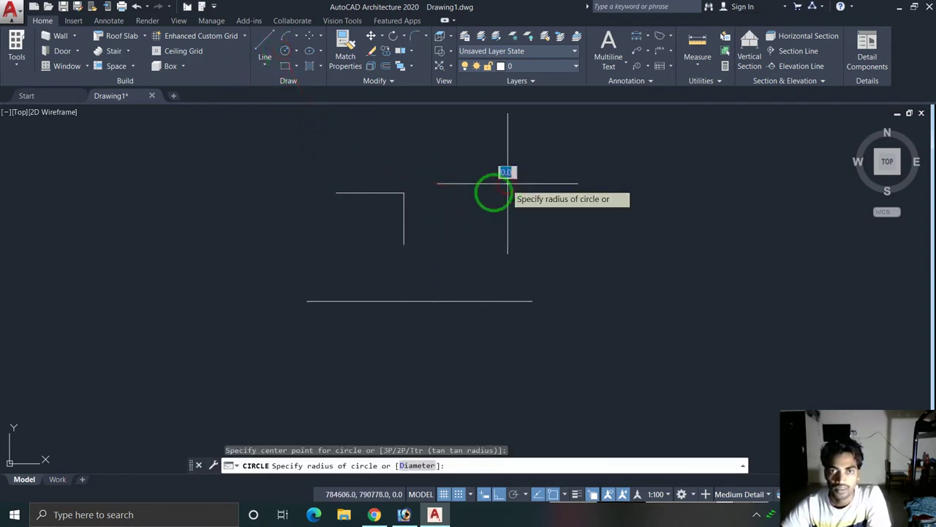
click(479, 210)
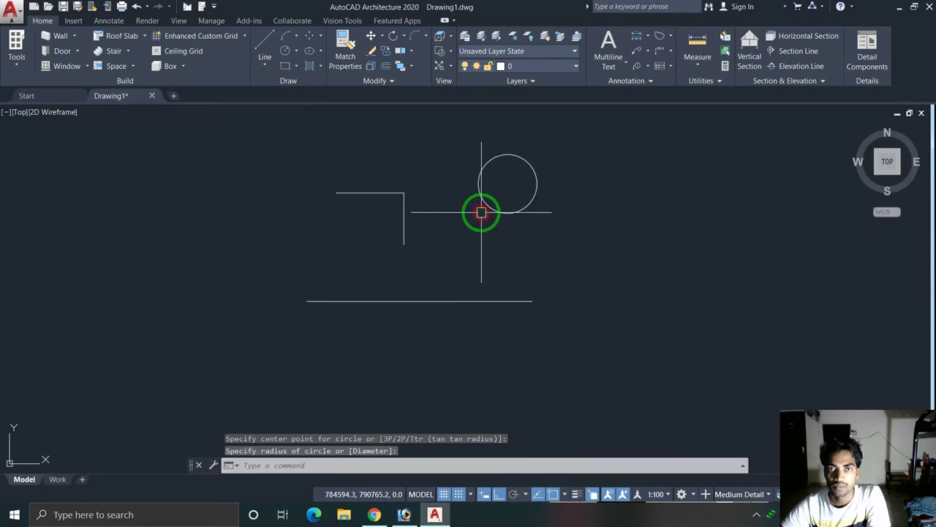
Step: Draw an ellipse by centre and axis endpoints to the left of the L-shape
click(311, 52)
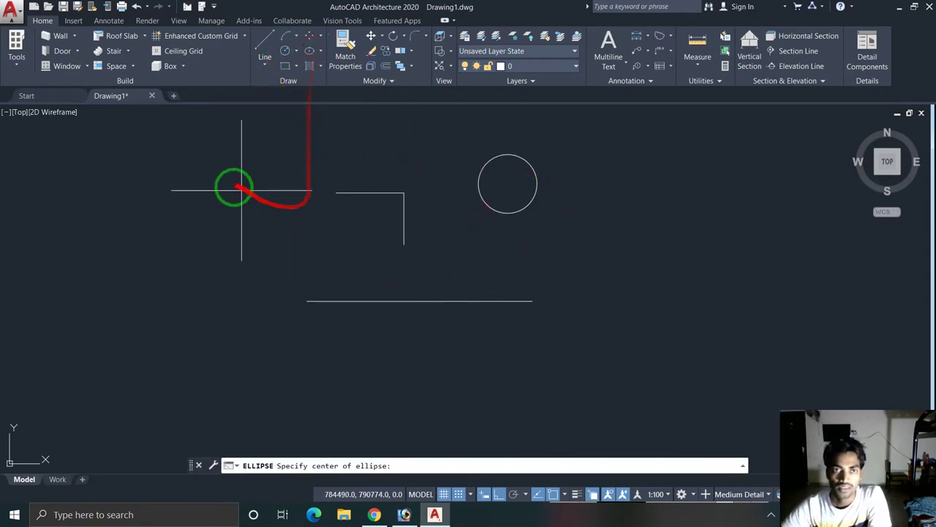
click(233, 187)
click(176, 237)
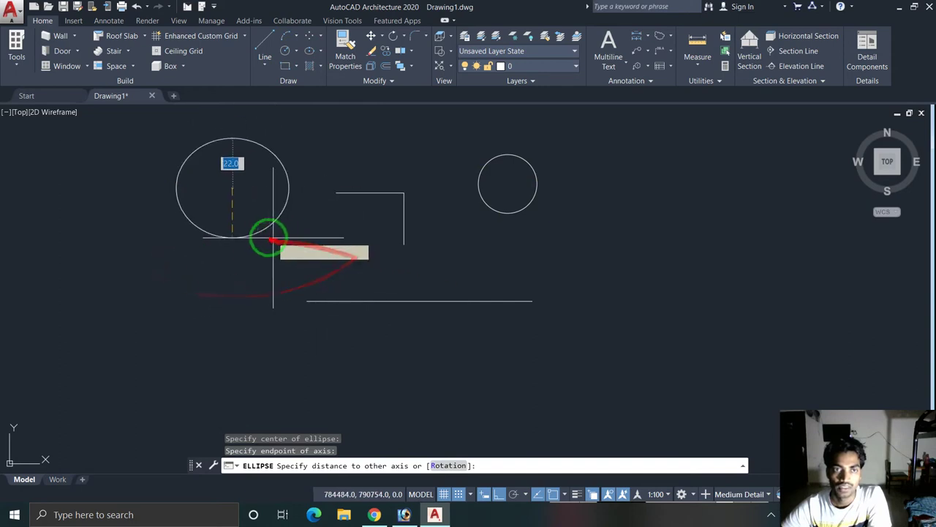
click(267, 237)
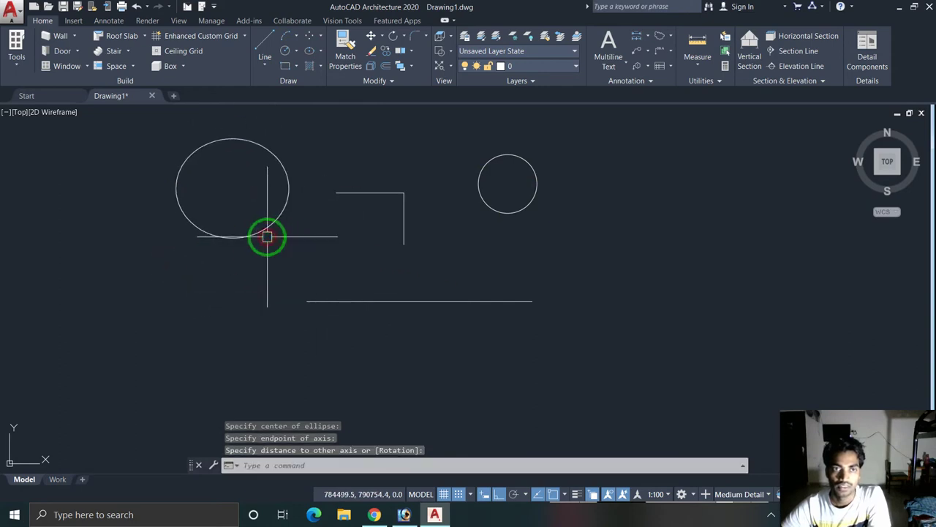
Step: Measure the small circle's radius with the Radius measure tool
click(697, 65)
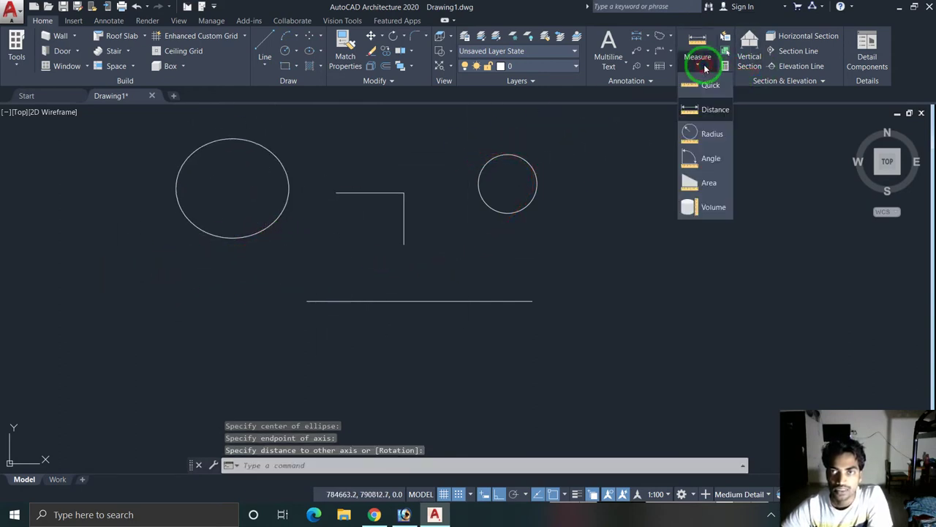
click(697, 135)
click(525, 158)
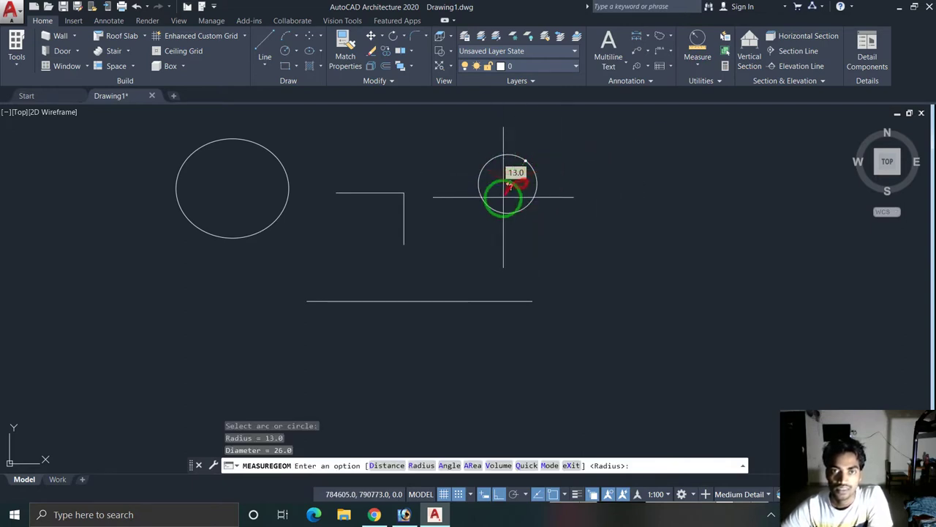
Step: Measure an angle using the L-shape's horizontal line
click(699, 69)
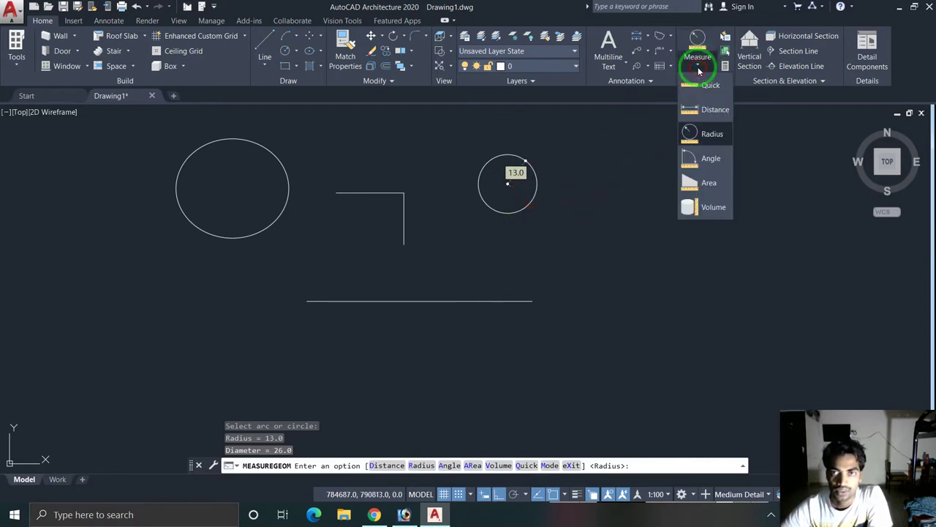
click(706, 158)
click(373, 193)
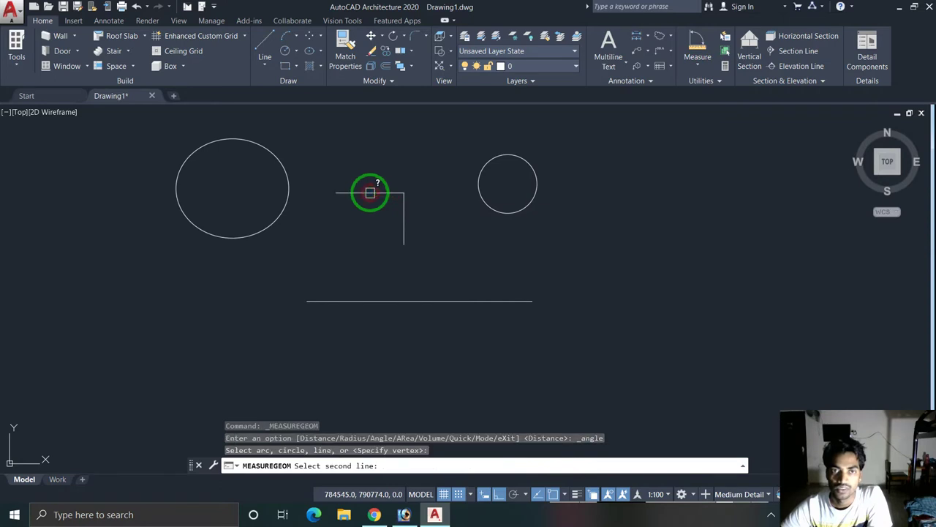
click(372, 193)
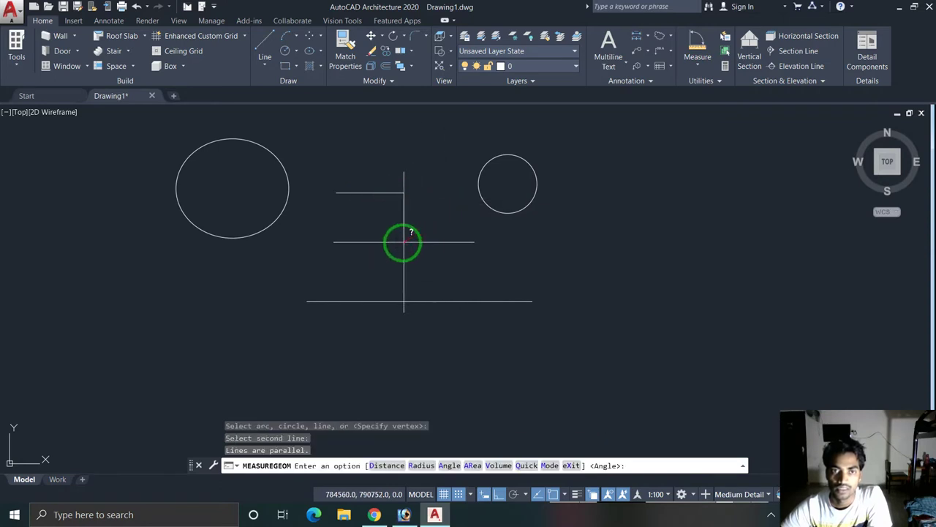
Step: Quick-measure the sketch, reading the L segments as 30.0 and 23.0, then reopen the Measure list
click(697, 65)
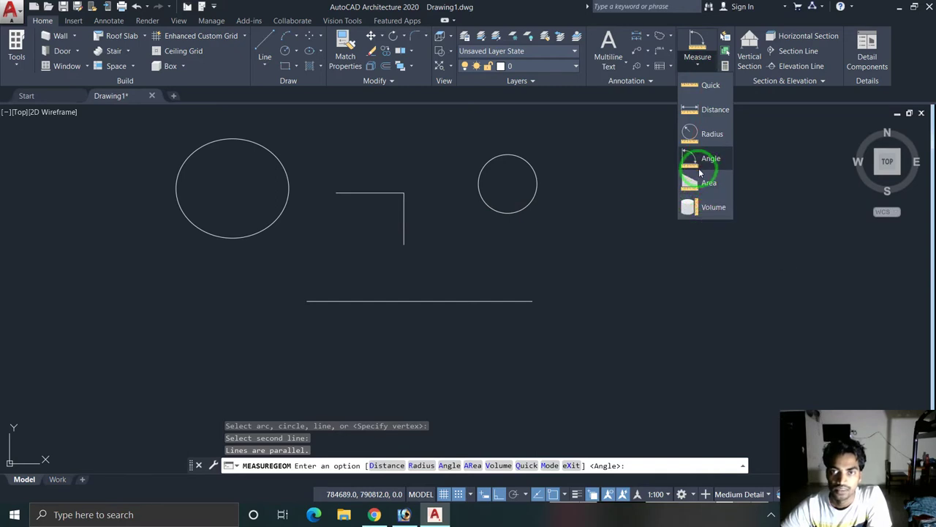
click(706, 89)
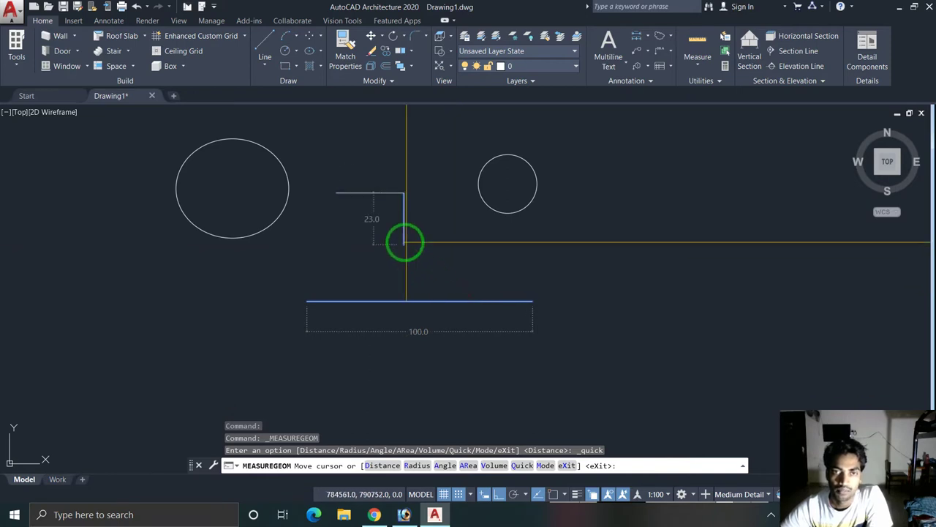
click(701, 66)
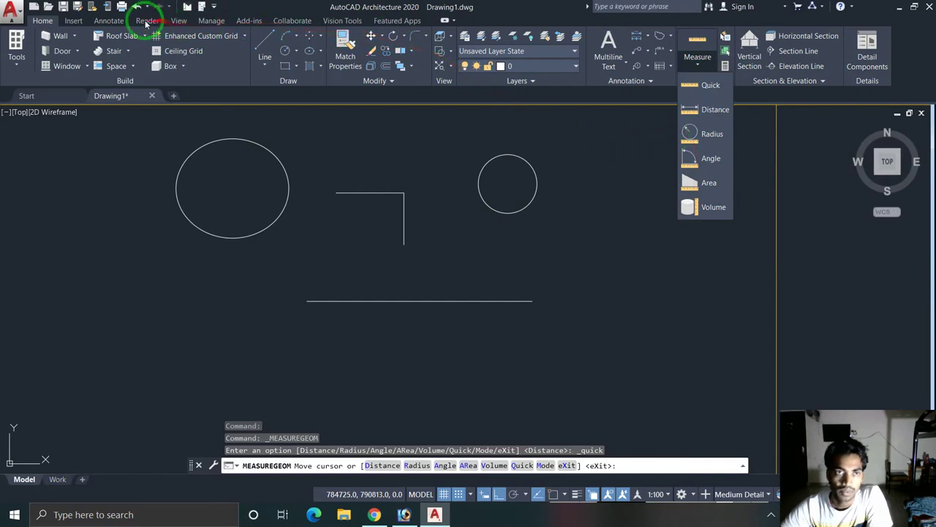
Step: On the Annotate tab, try a linear dimension across the bottom line and cancel it
click(108, 21)
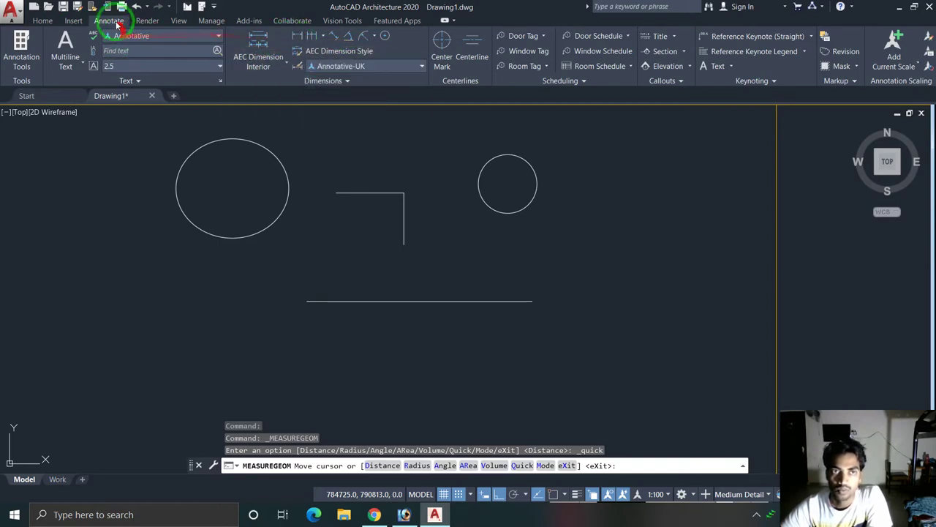
click(294, 36)
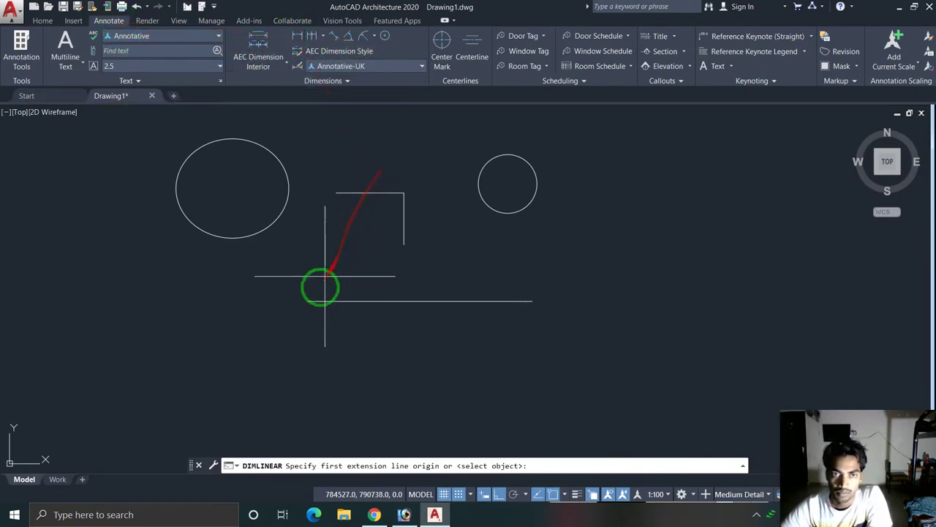
click(308, 299)
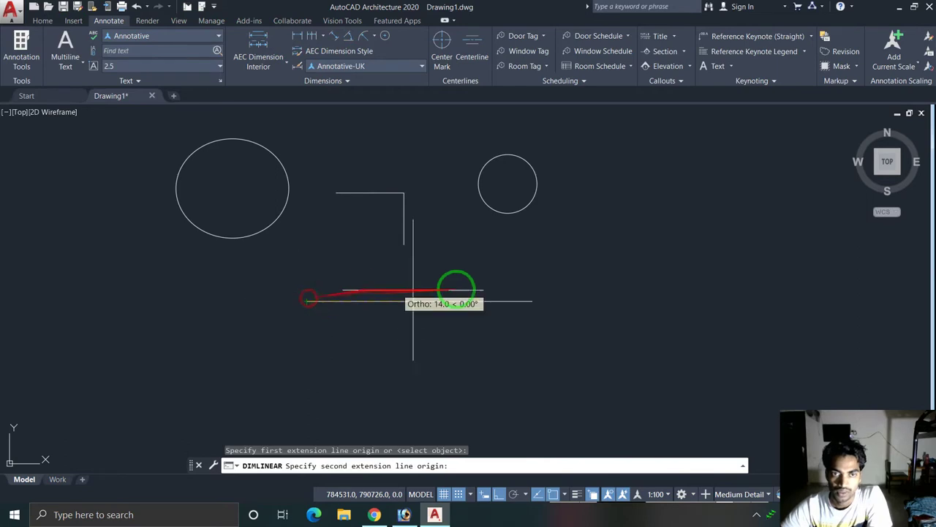
click(529, 299)
scroll(529, 281, down, 5)
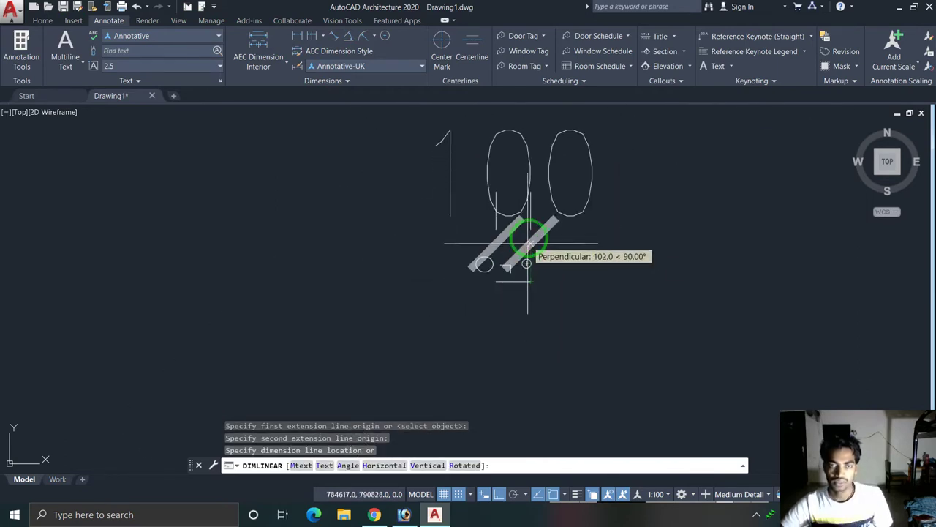
key(Escape)
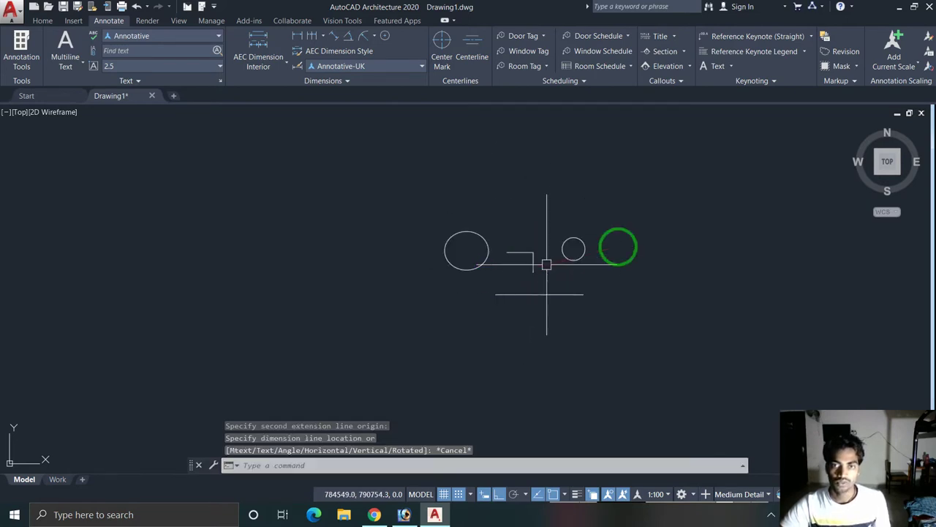
Step: Try an angular dimension between the L's horizontal and vertical lines, then cancel it
click(348, 36)
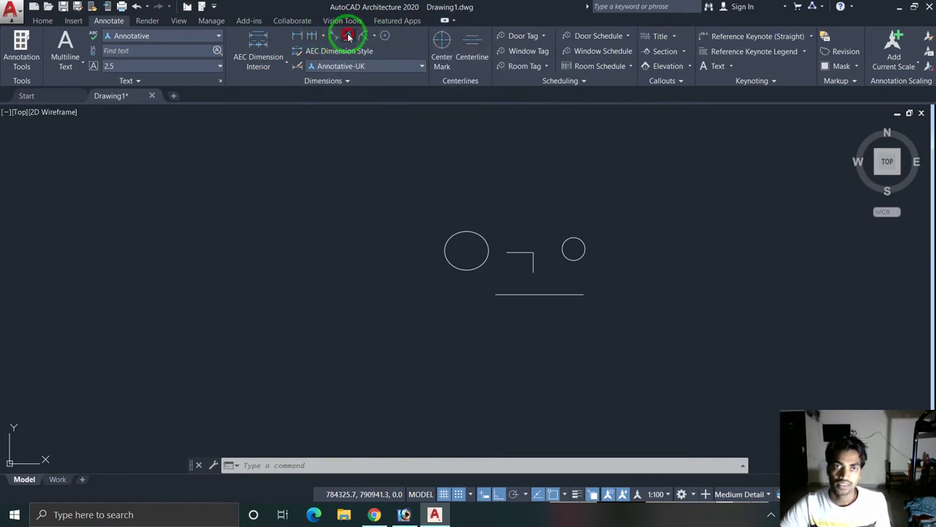
click(506, 252)
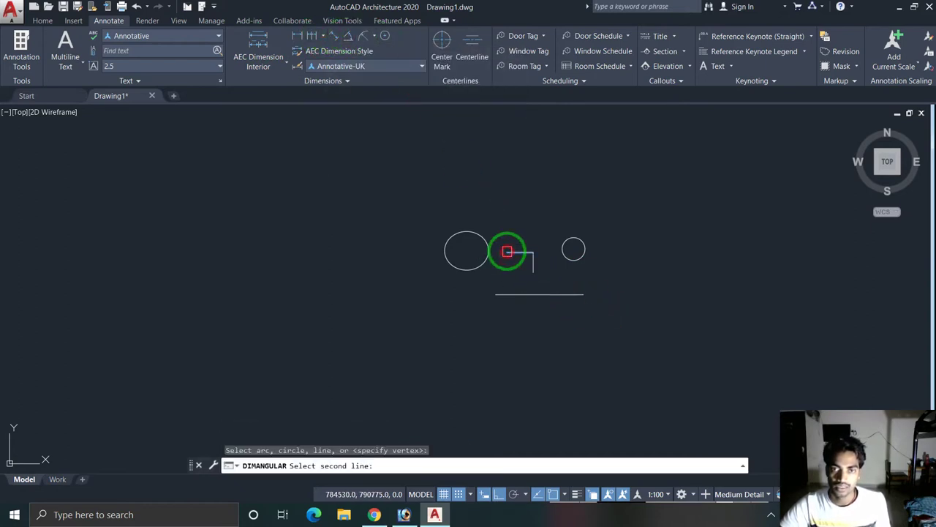
click(539, 272)
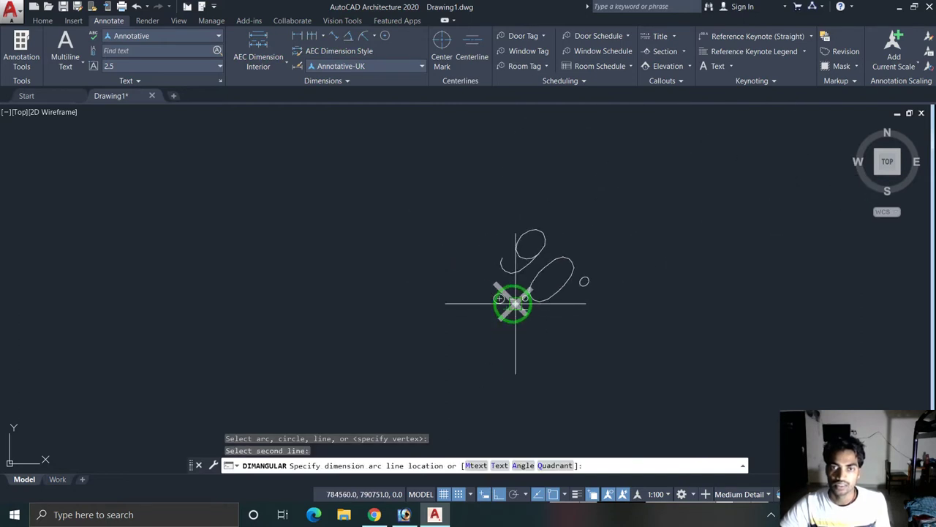
middle_drag(510, 313, 527, 293)
key(Escape)
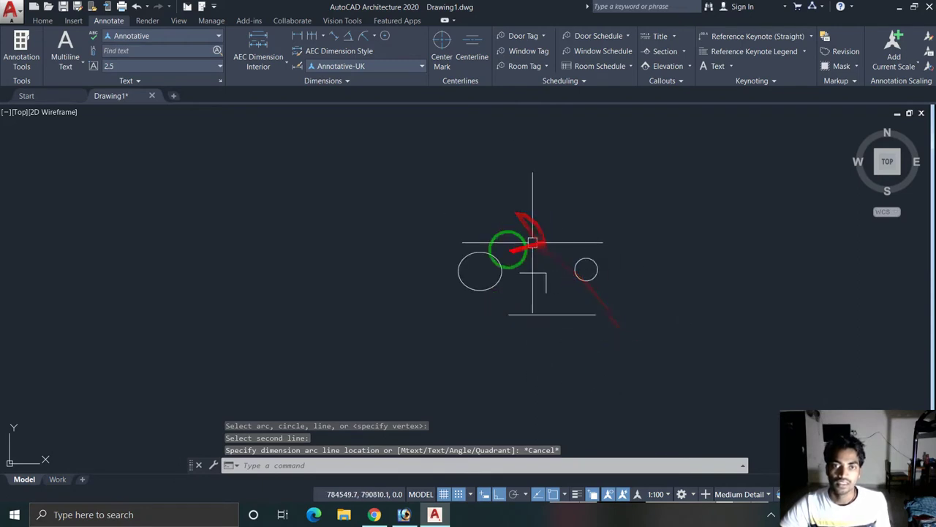
click(361, 39)
Step: Try radius dimensions on the left circle, cancelling each without adding one
click(466, 257)
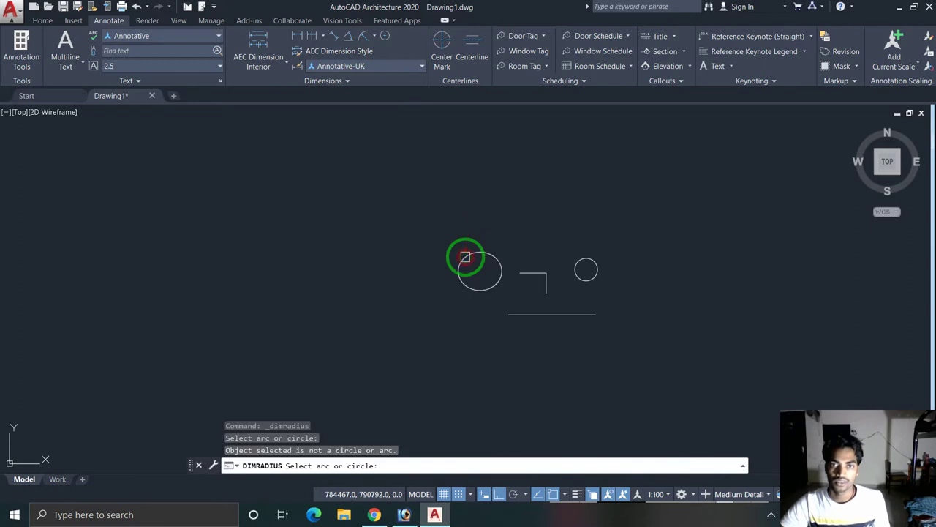
key(Escape)
key(Escape)
key(Escape)
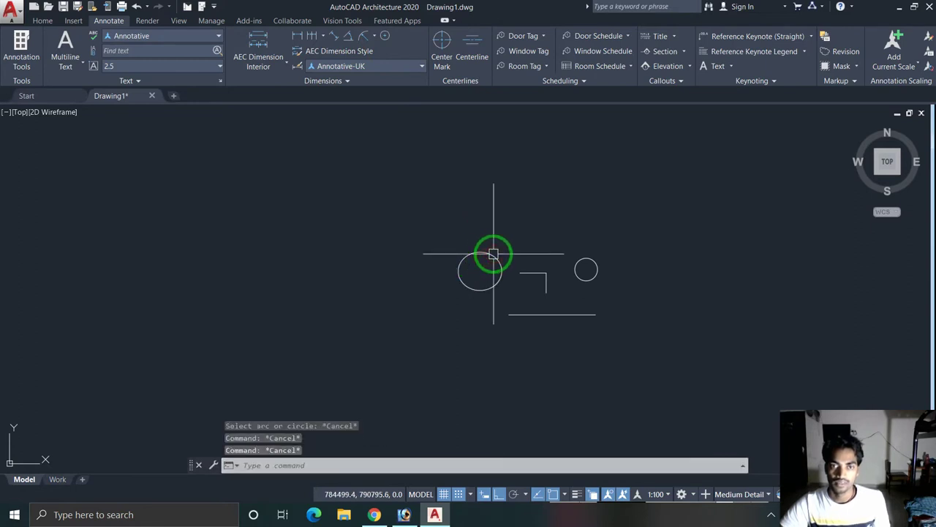
key(Escape)
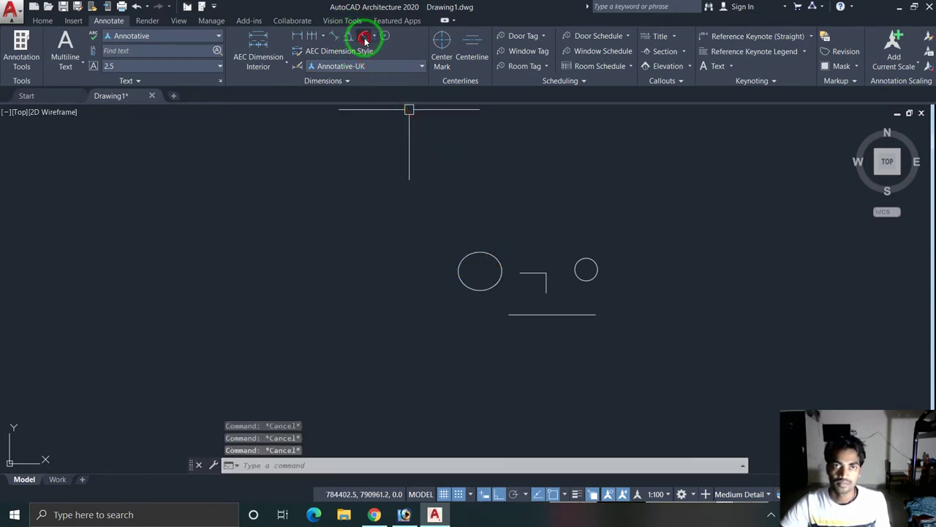
click(364, 40)
click(497, 272)
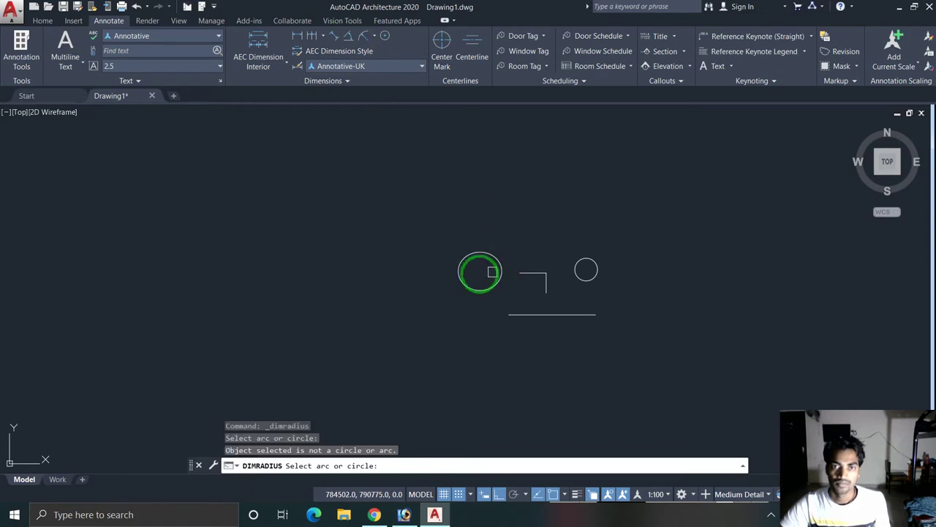
key(Escape)
key(Escape)
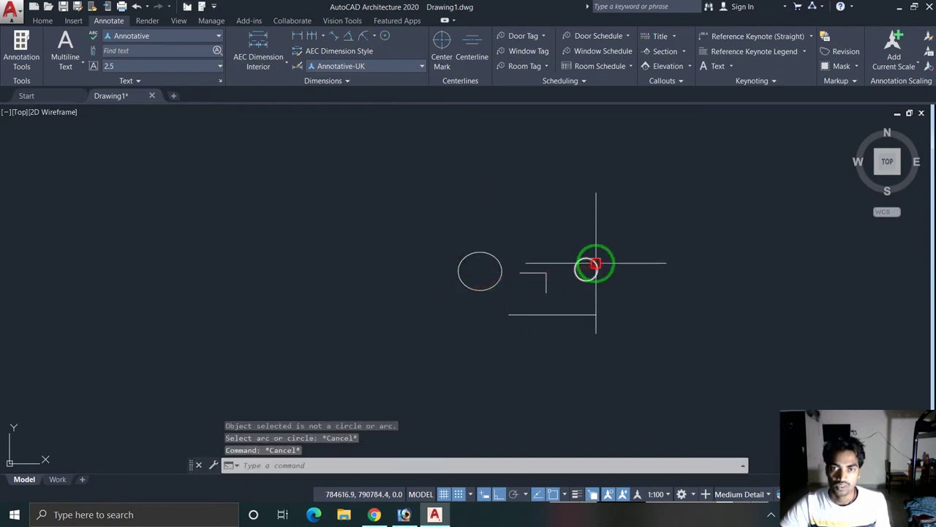
click(596, 266)
key(Escape)
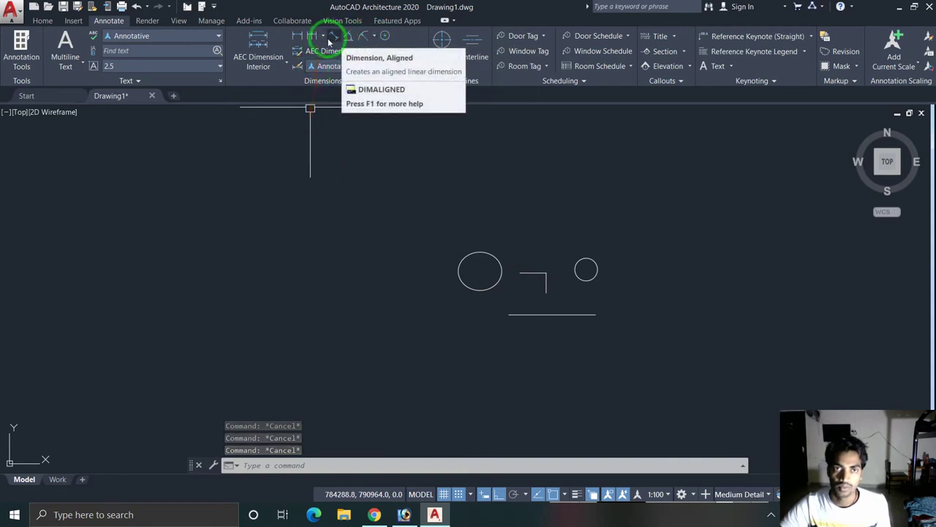
Step: Try a diameter dimension on a circle and cancel it
click(383, 35)
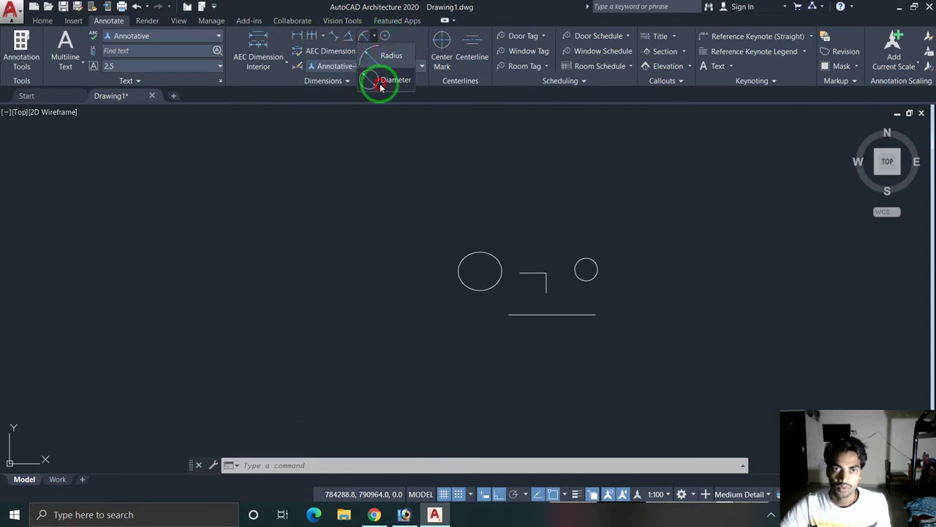
click(380, 82)
click(497, 258)
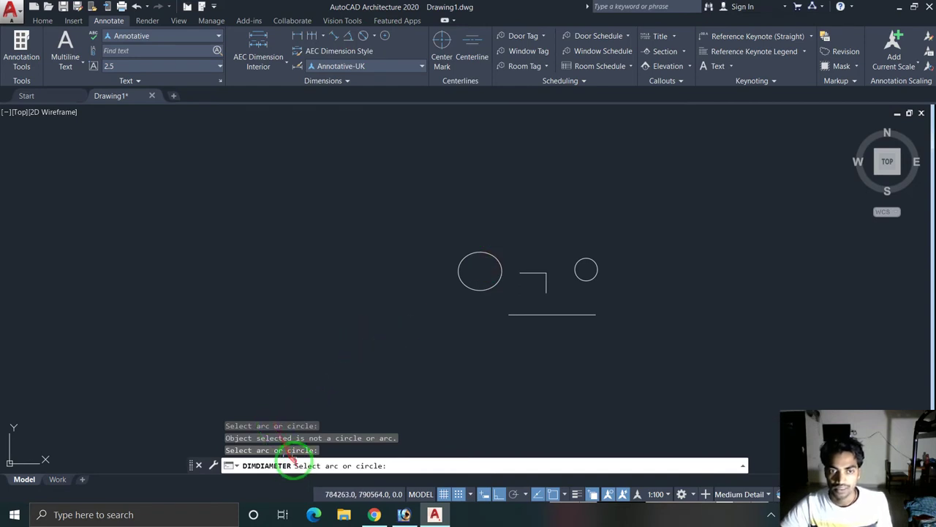
key(Escape)
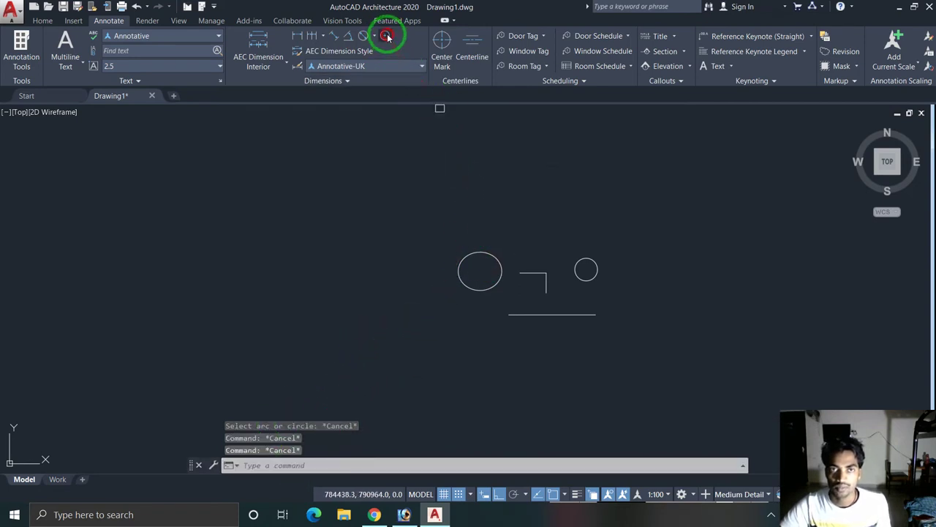
Step: Retry a radius dimension on the left circle, cancel it, and begin a window around all shapes
click(386, 36)
click(373, 35)
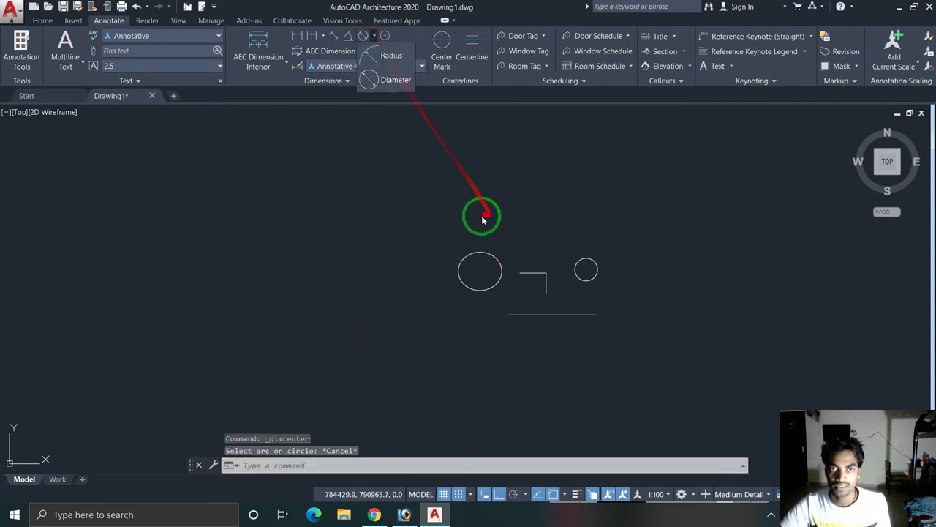
click(387, 56)
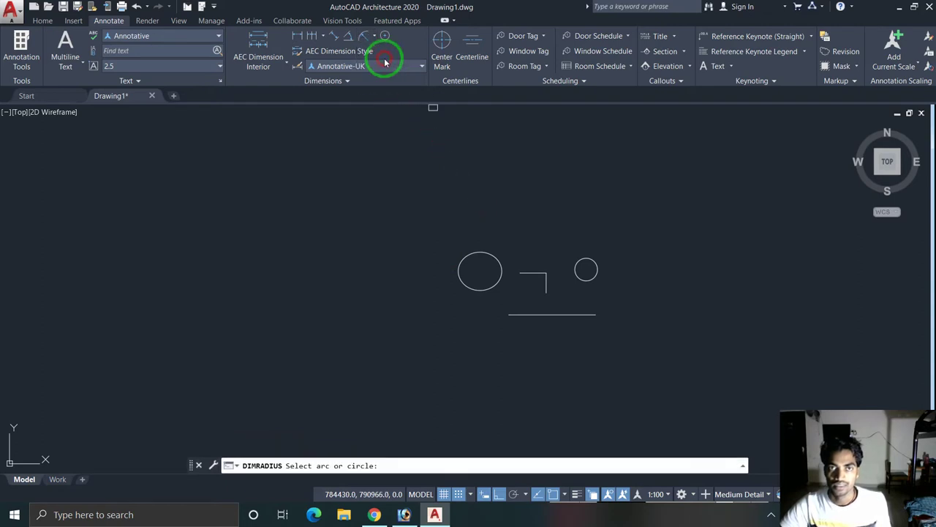
click(481, 285)
key(Escape)
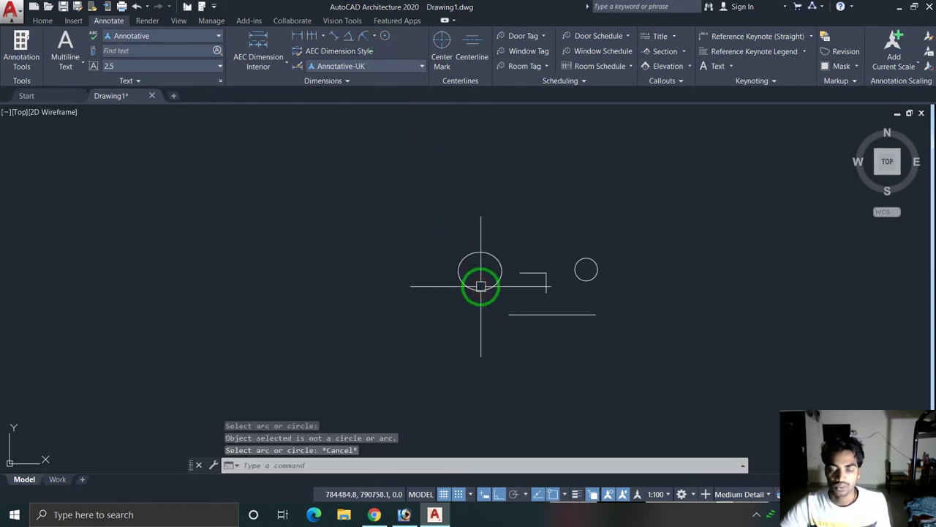
key(Escape)
key(Escape)
key(Escape)
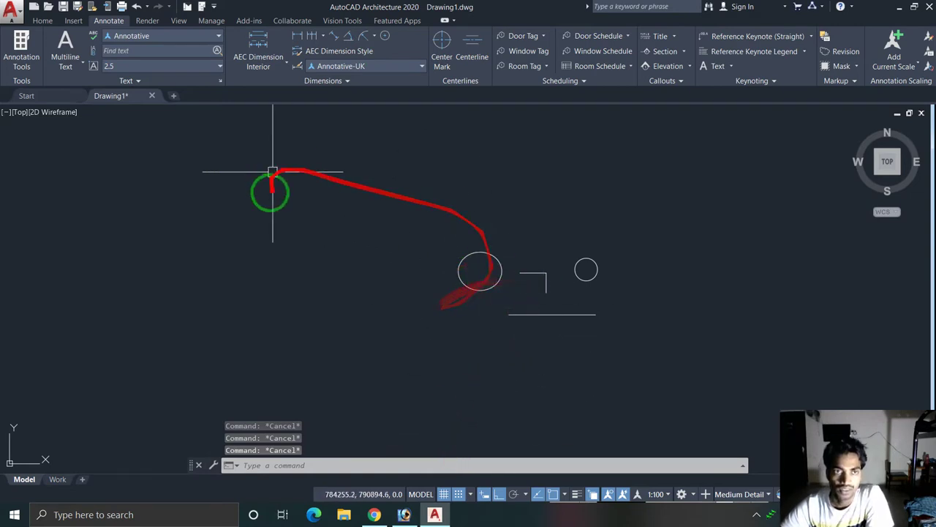
click(709, 227)
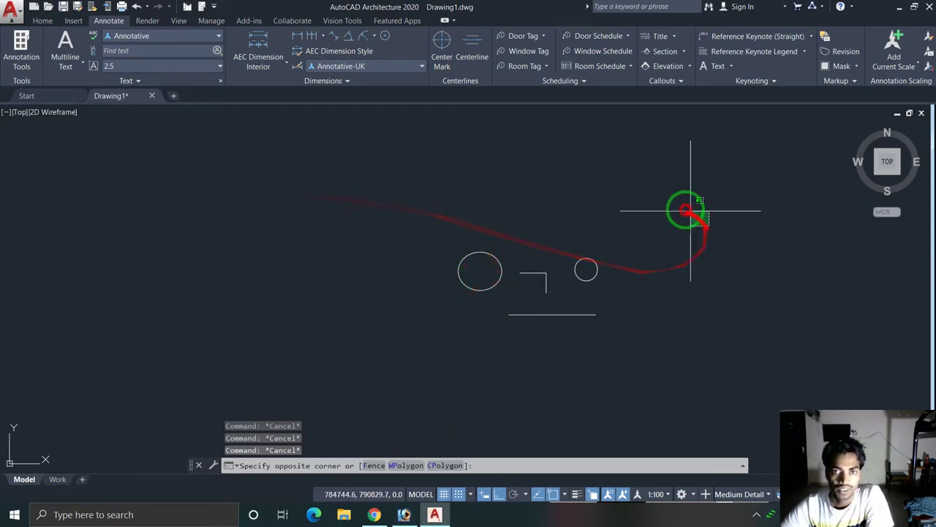
Step: Erase all five selected shapes, leaving the canvas empty
click(437, 352)
key(Delete)
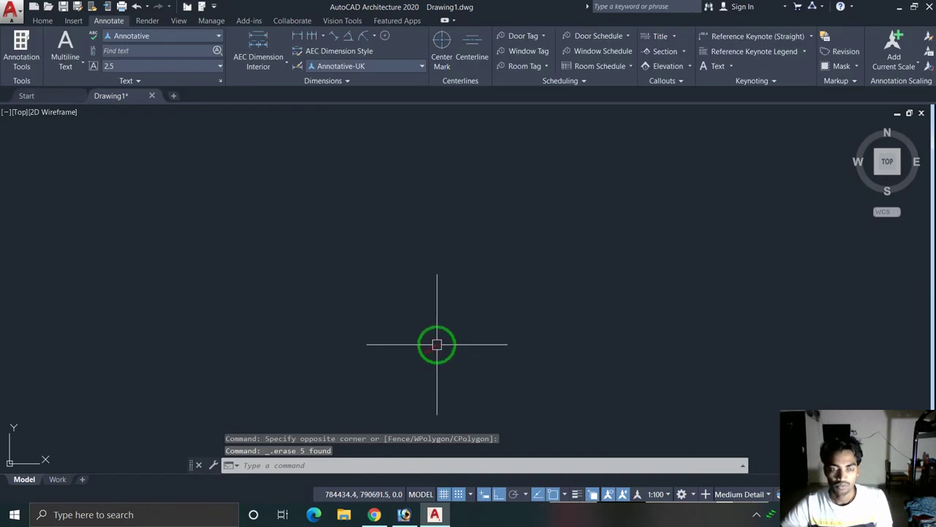
key(Escape)
key(Escape)
key(Escape)
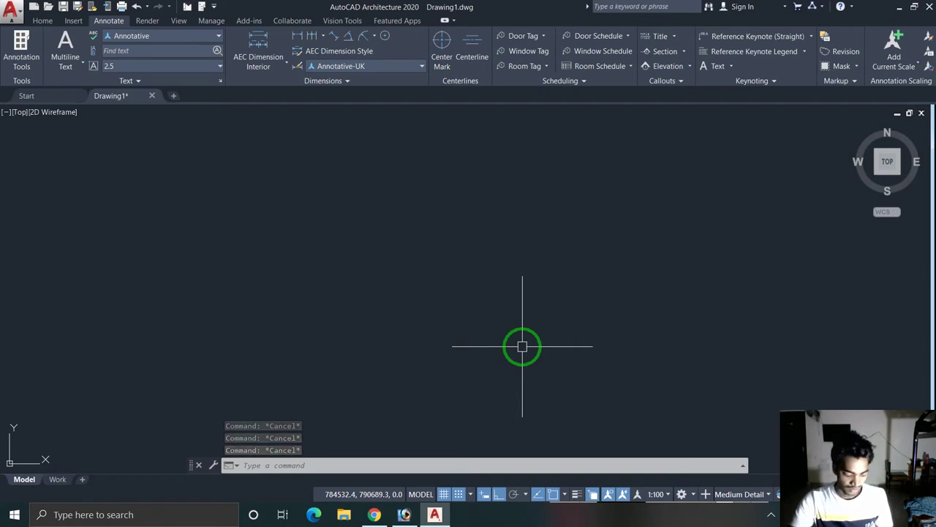
Step: Run UN and cancel it, return to the Home tab, drop the selection, and start retyping UN
text(un)
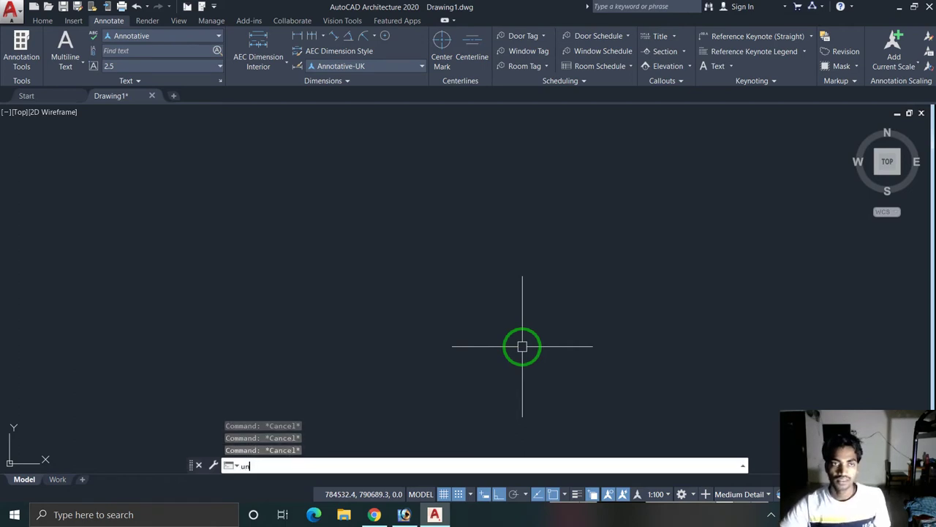
key(Return)
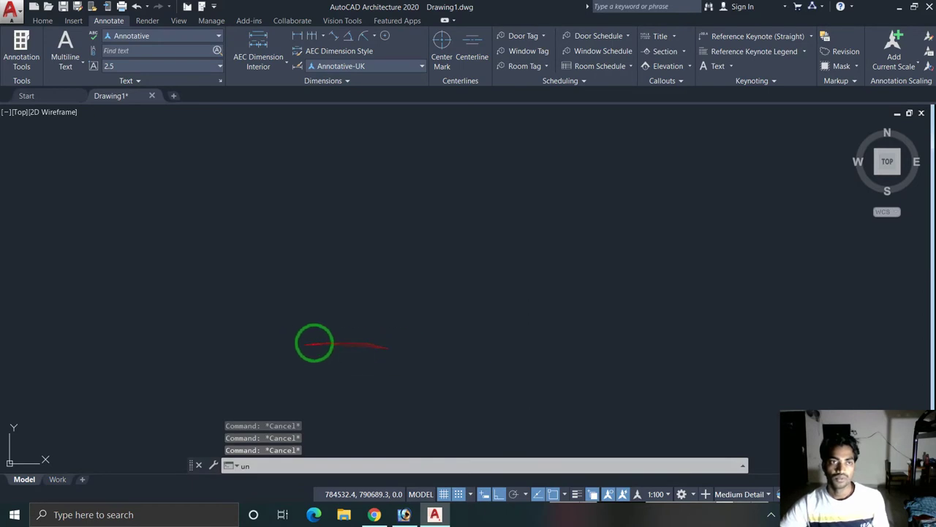
key(Escape)
key(Escape)
key(Escape)
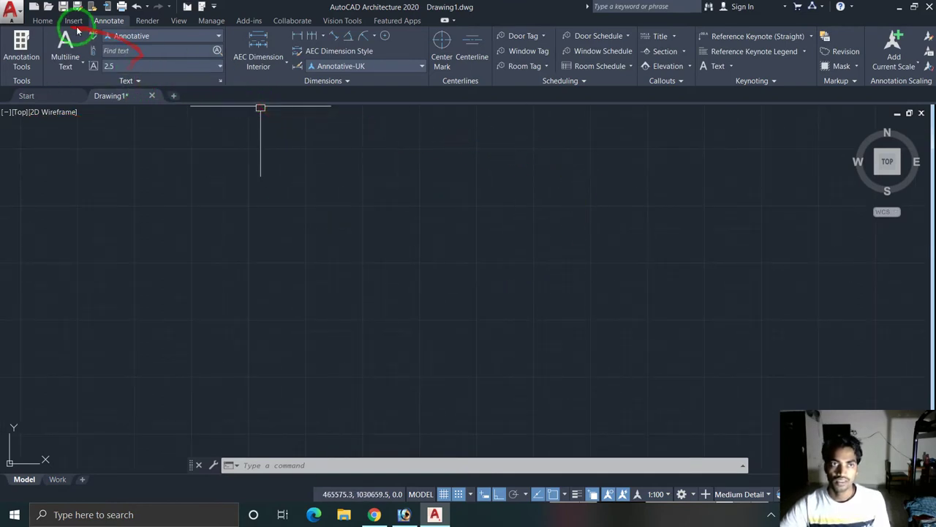
click(44, 26)
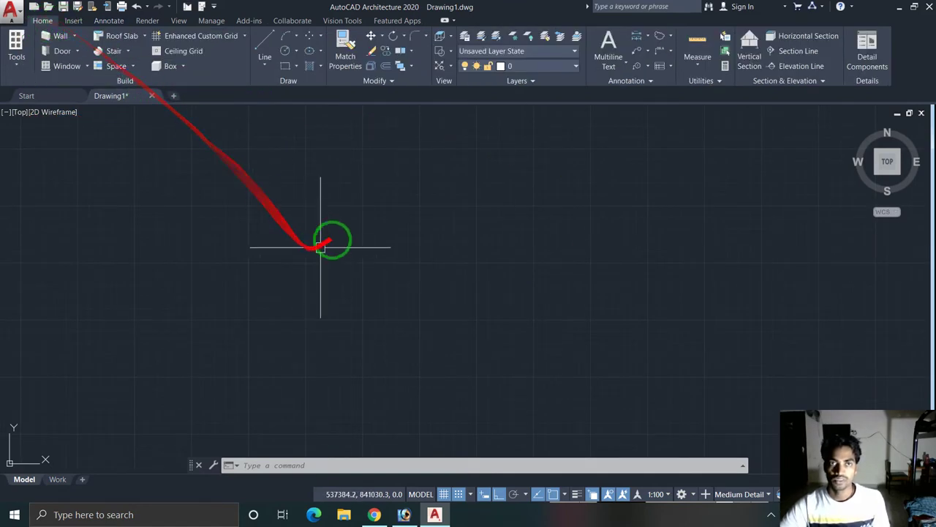
click(344, 303)
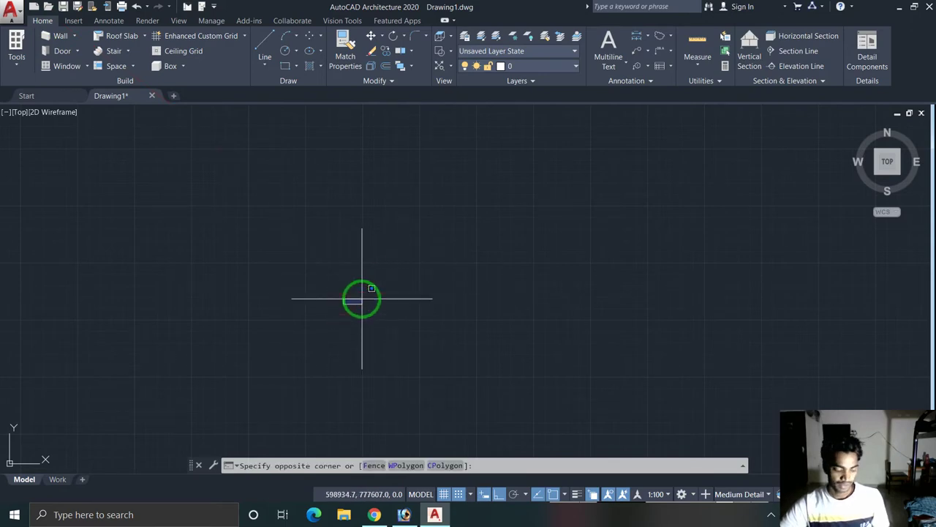
key(Escape)
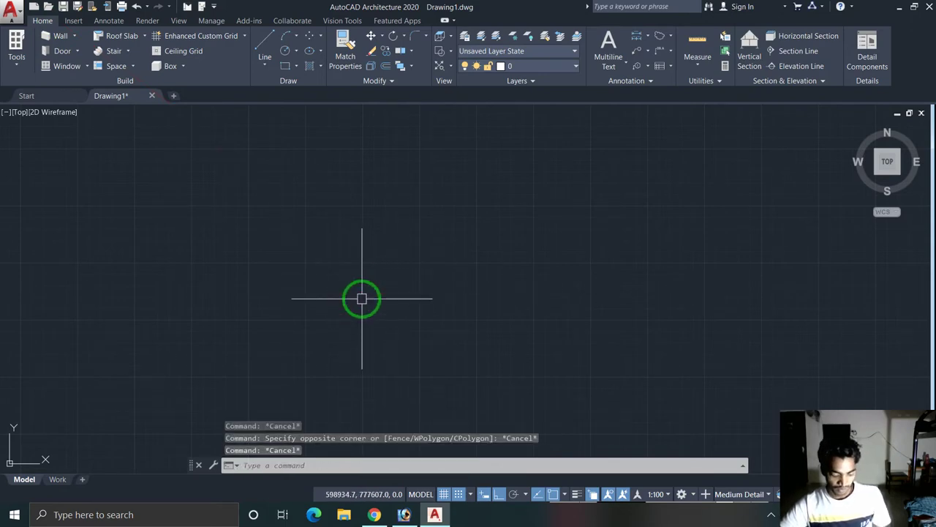
text(u)
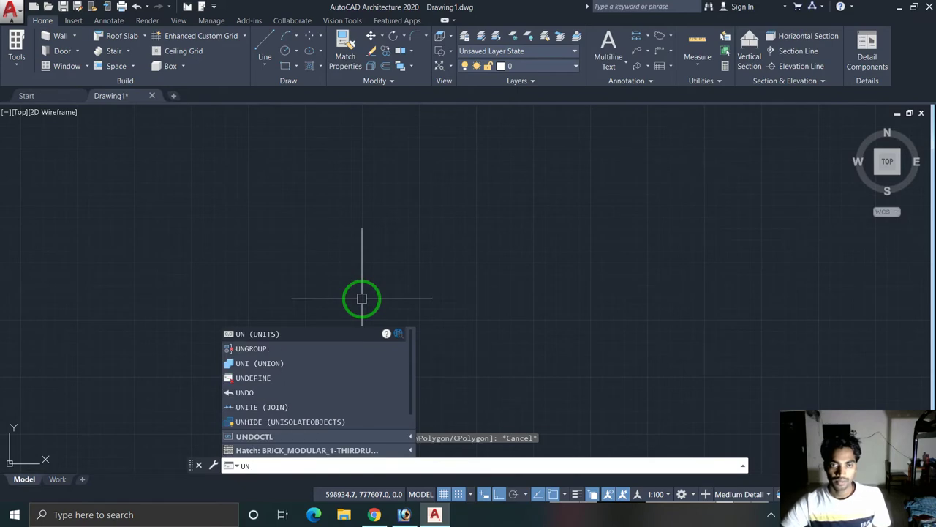
Step: In Drawing Setup, choose Millimeters and set length, area, volume and angle precision to 0
key(Return)
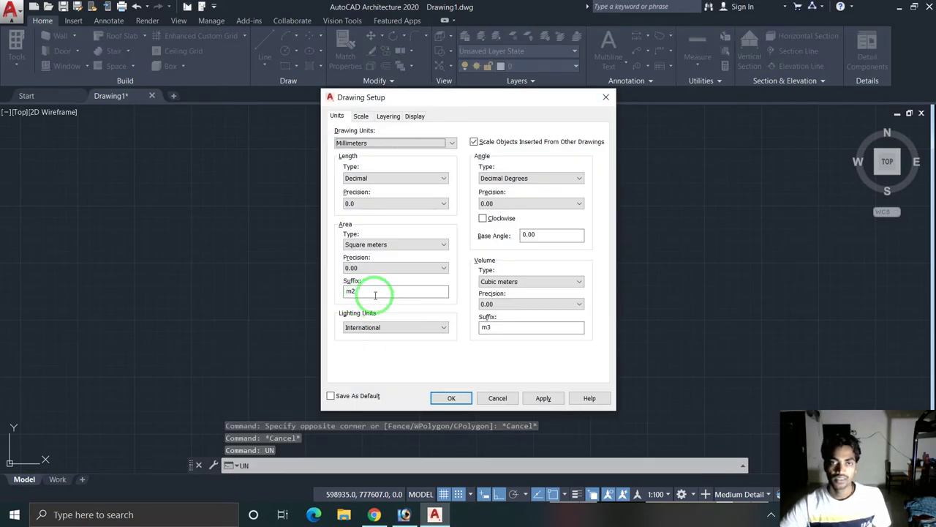
drag(423, 149, 448, 145)
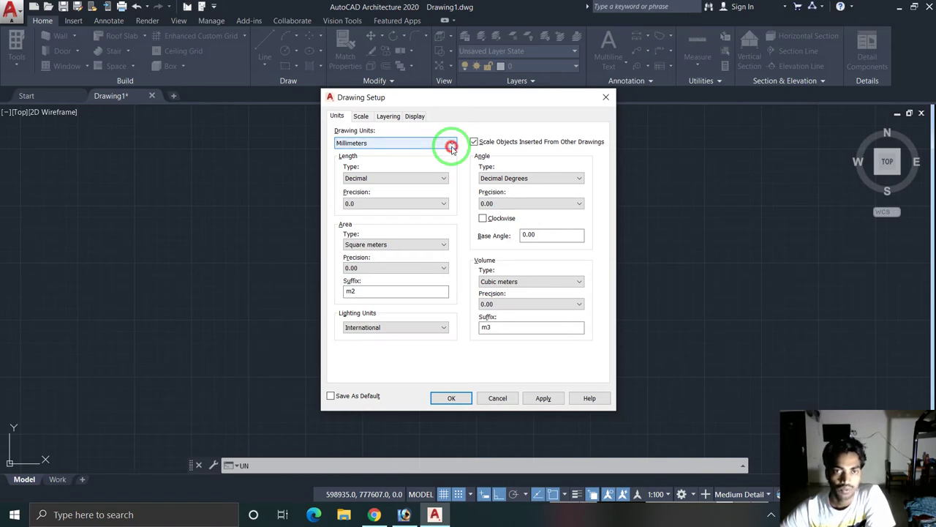
click(451, 147)
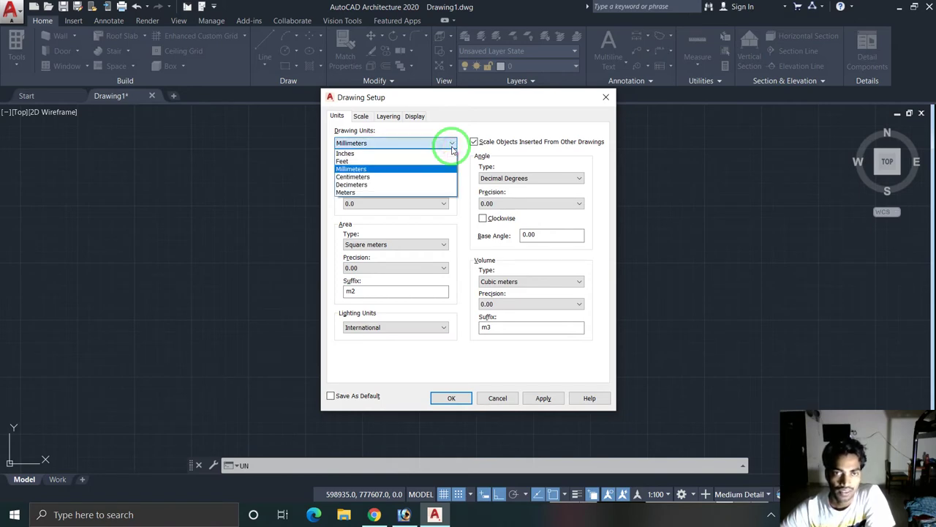
click(353, 169)
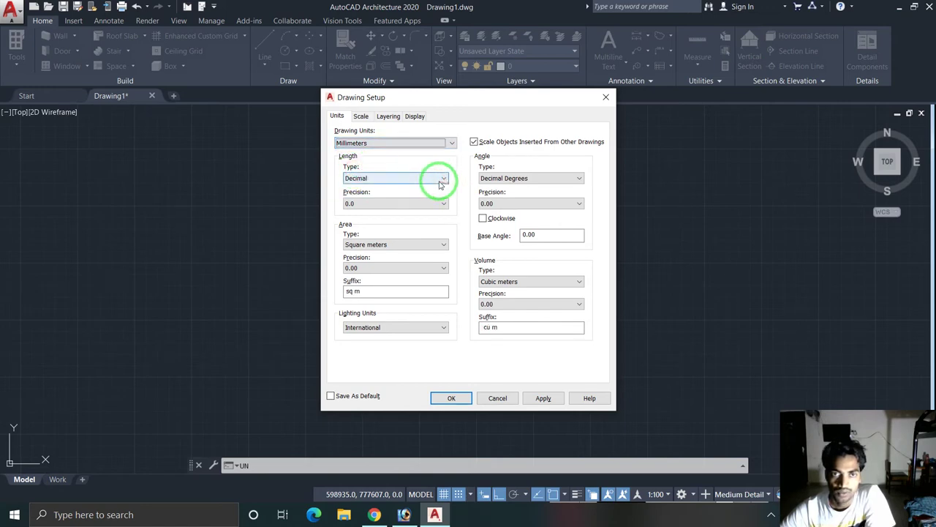
click(443, 202)
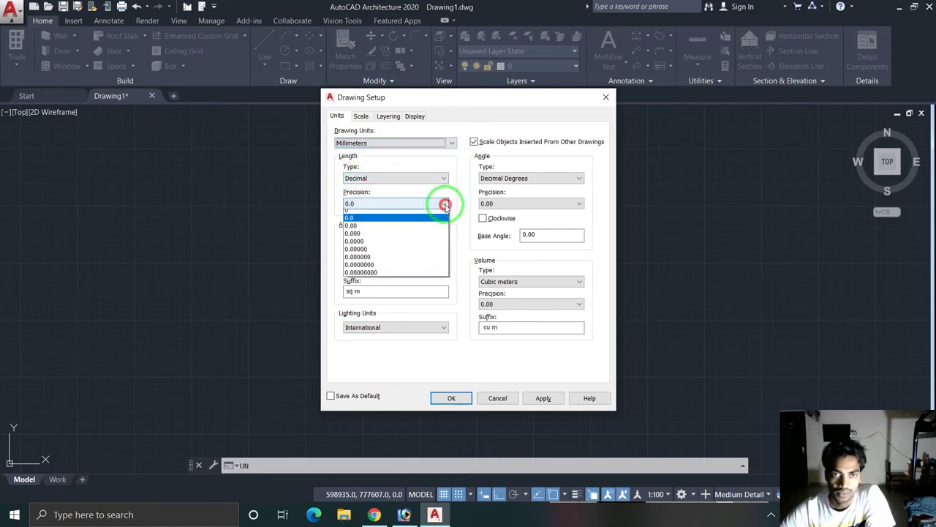
click(351, 214)
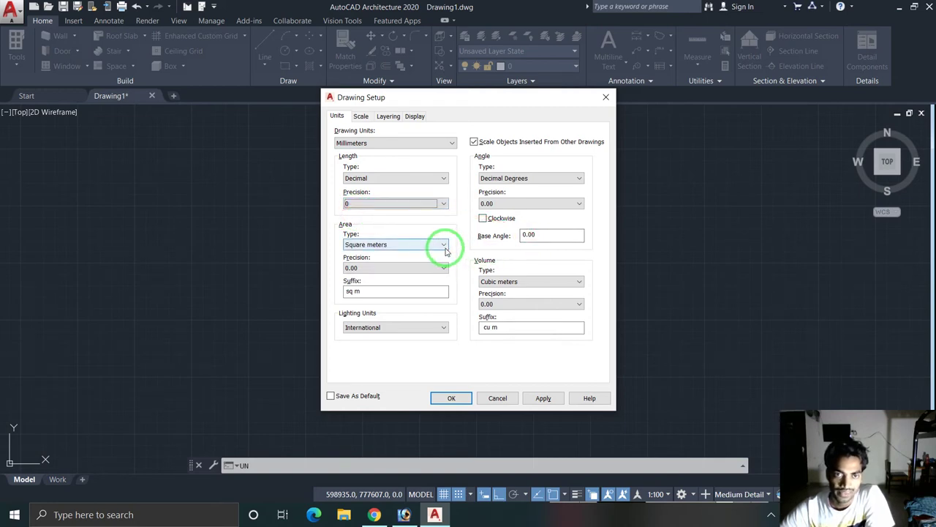
click(443, 266)
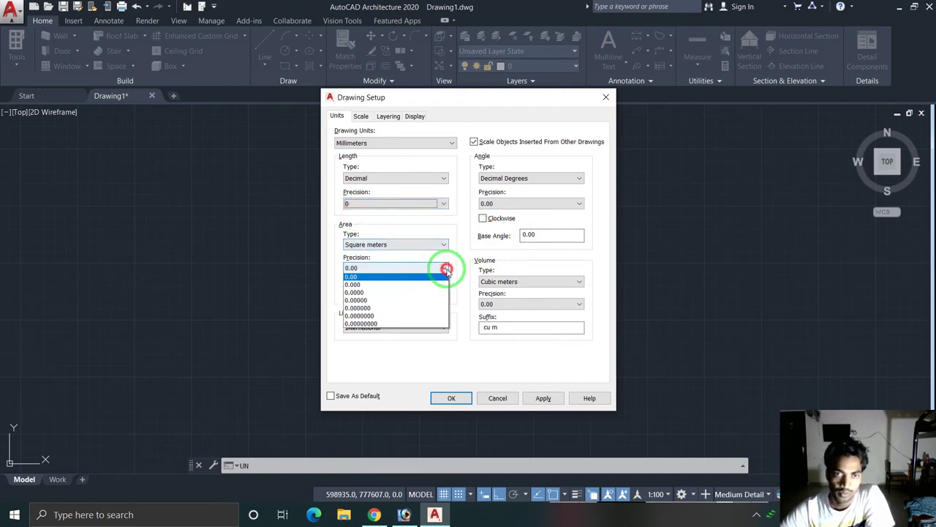
click(358, 282)
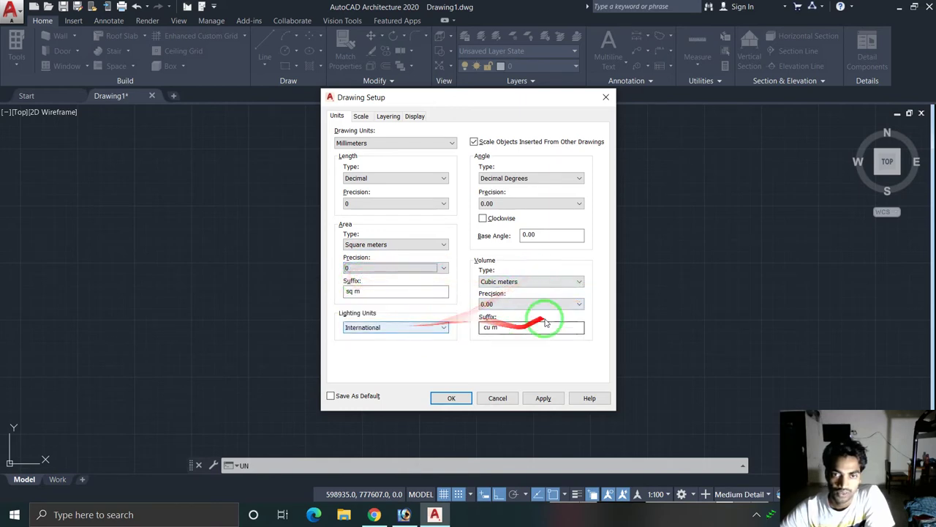
click(578, 305)
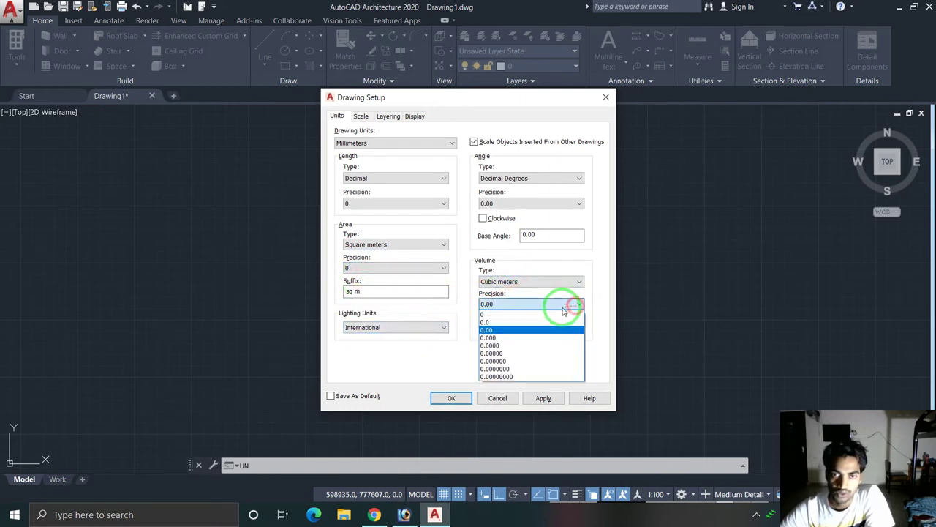
click(574, 310)
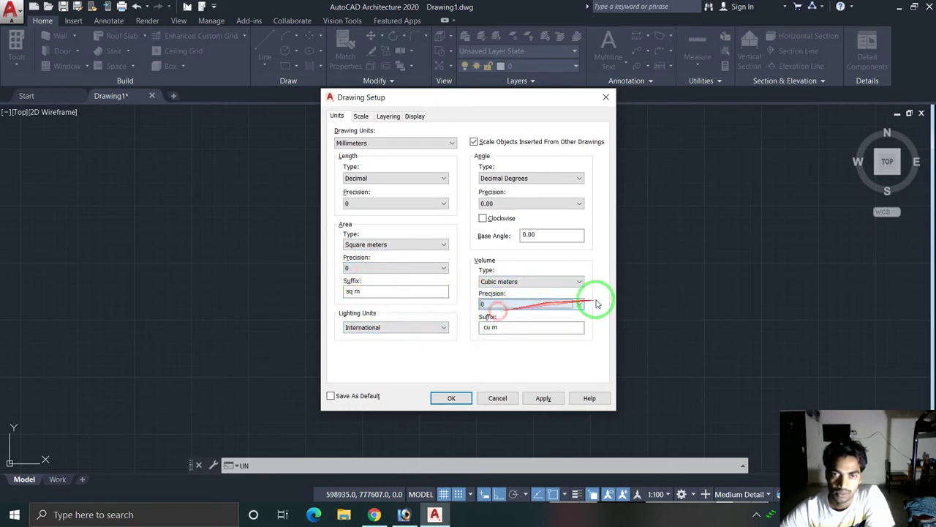
click(578, 204)
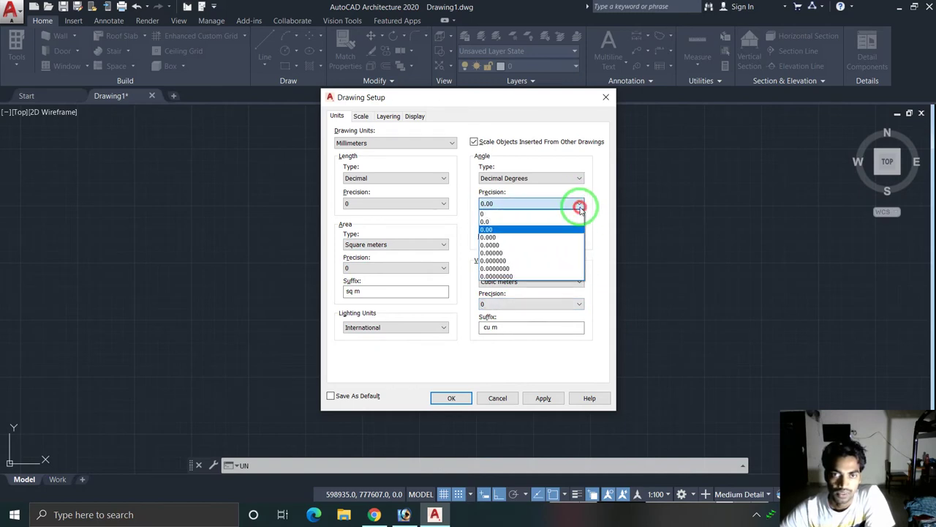
click(522, 212)
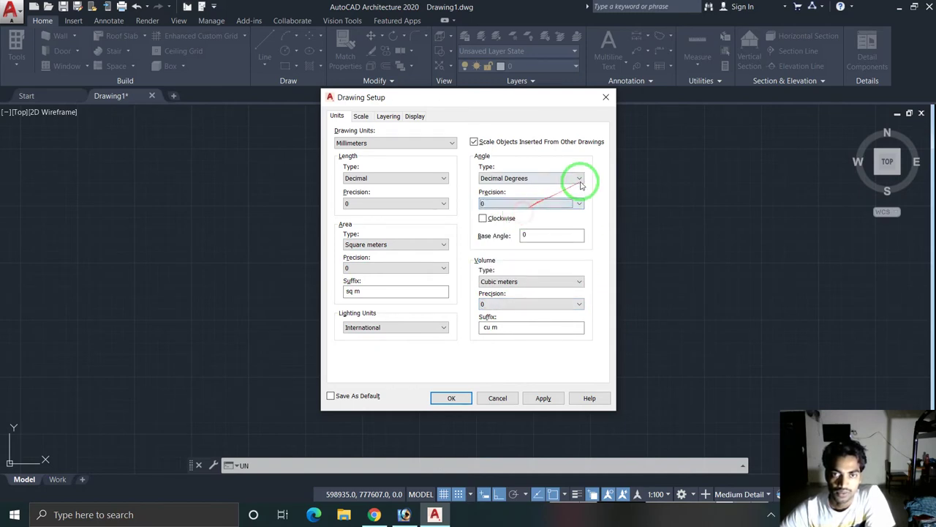
click(410, 327)
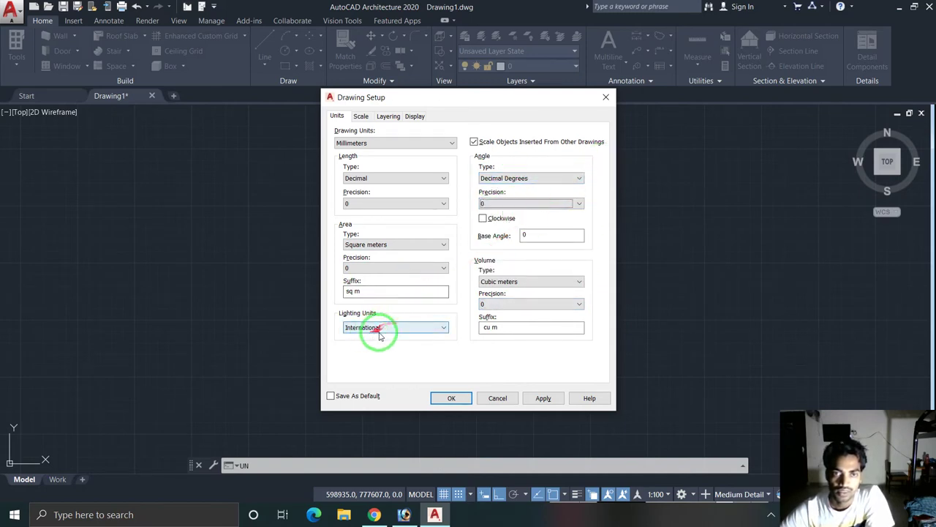
click(453, 398)
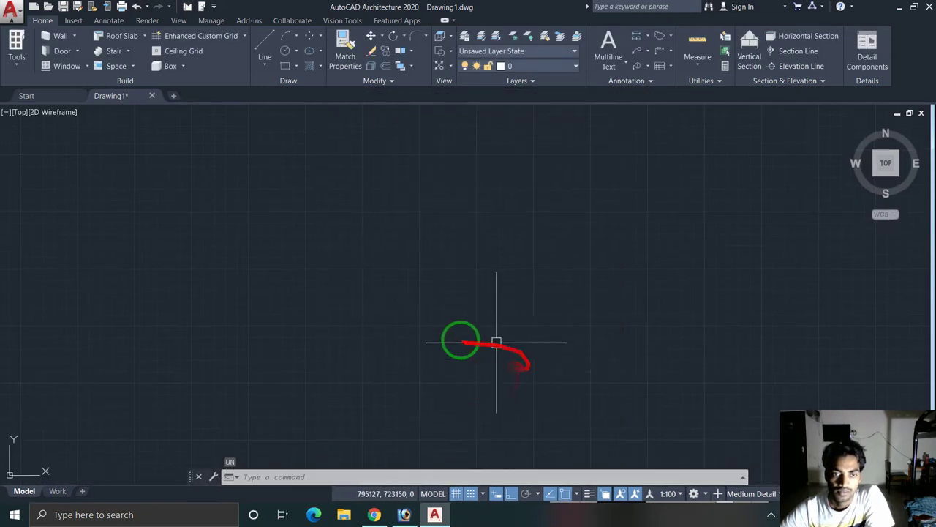
Step: Draw a 1000 mm horizontal line and a joined 1000 mm vertical line
scroll(376, 349, down, 5)
scroll(376, 349, down, 2)
mouse_move(498, 317)
middle_down()
mouse_move(366, 318)
mouse_move(282, 366)
middle_up()
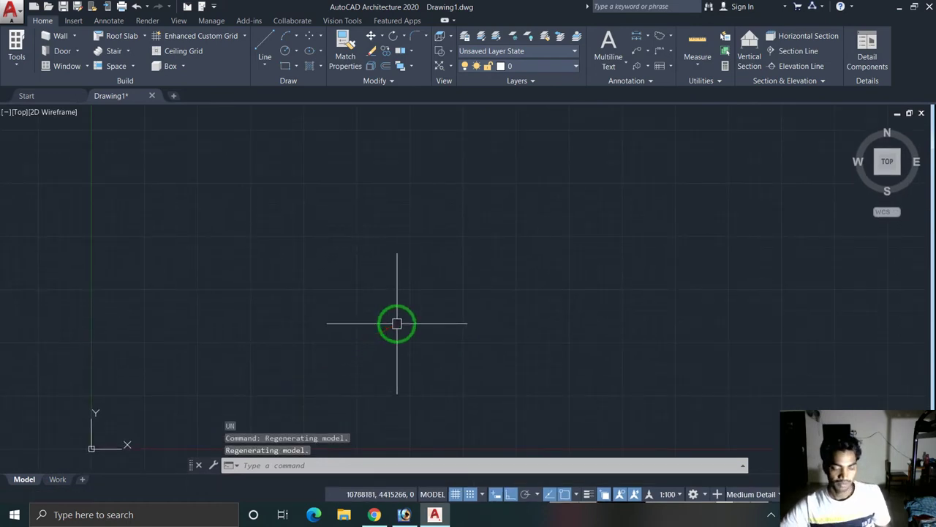
key(Escape)
key(Escape)
key(Escape)
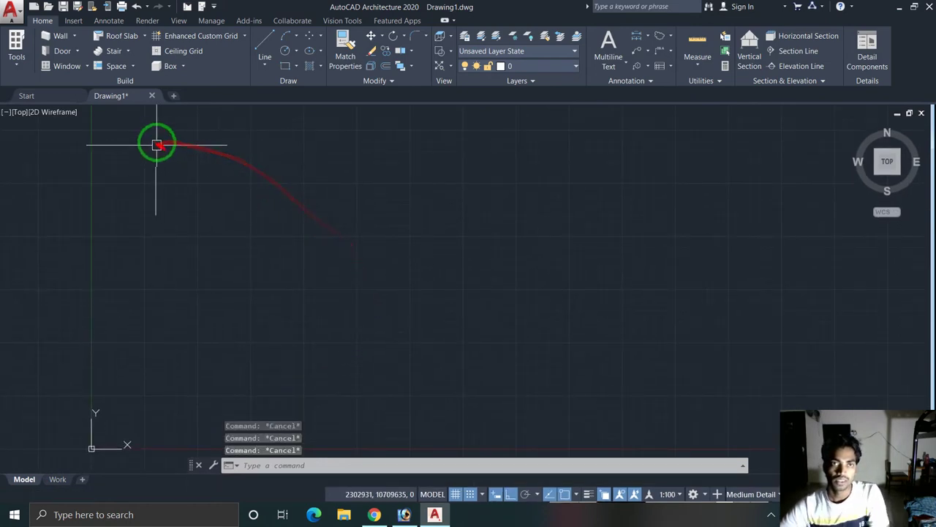
click(265, 41)
click(264, 205)
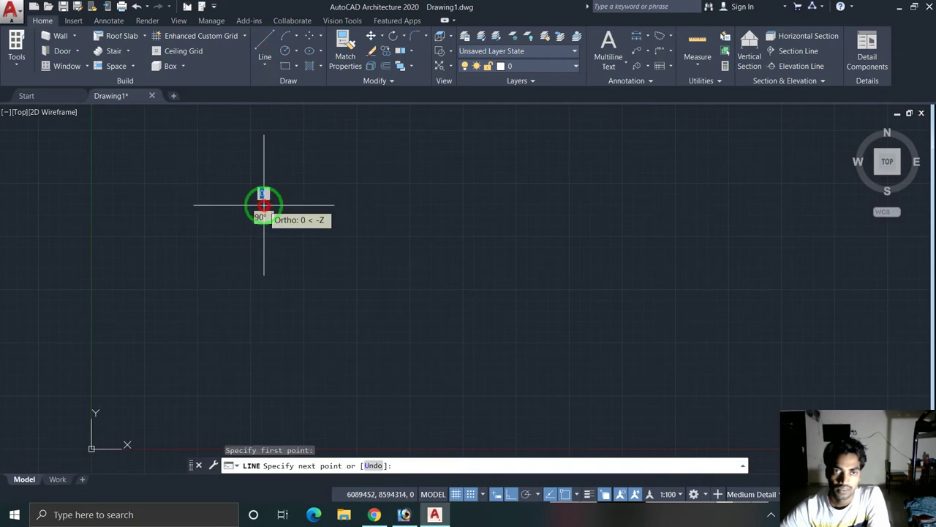
text(1)
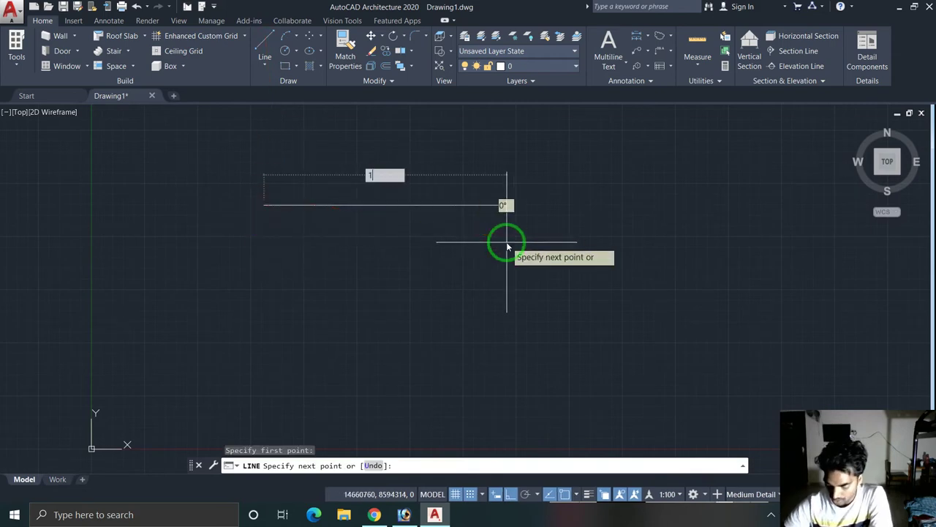
text(000)
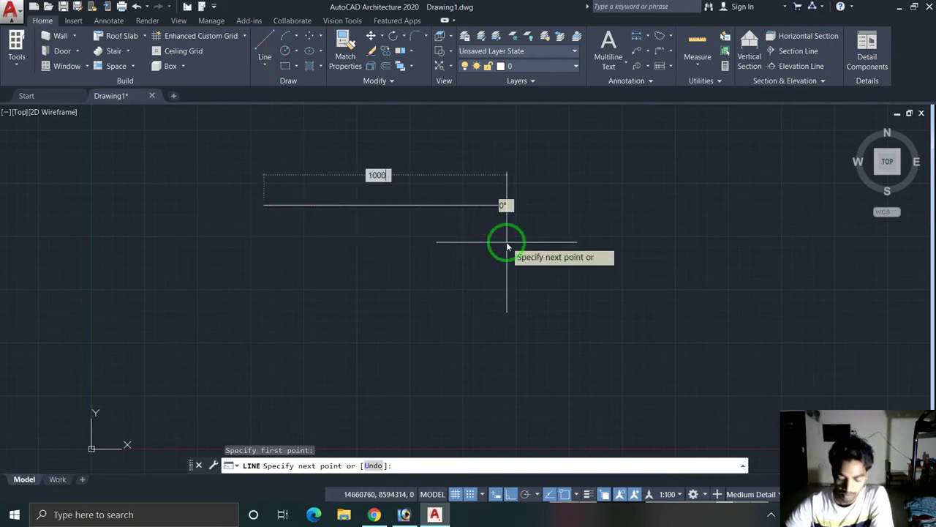
key(Return)
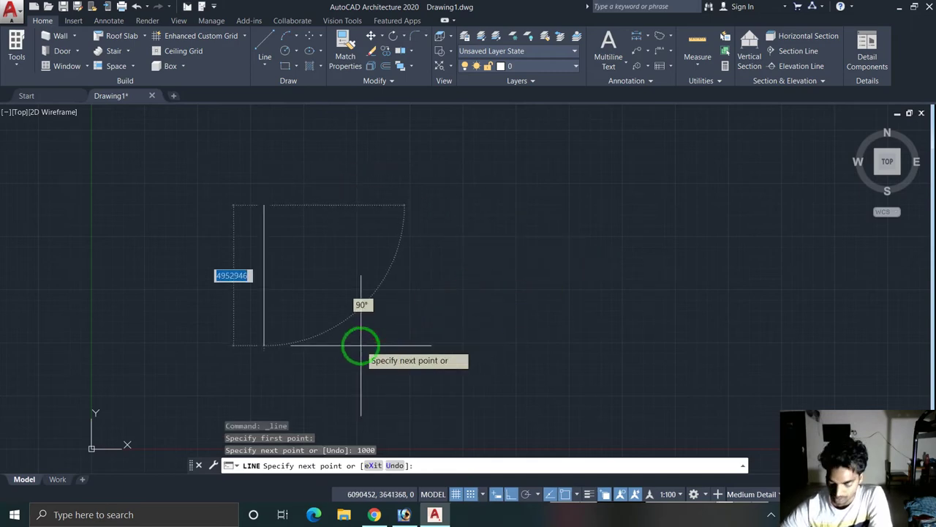
text(00)
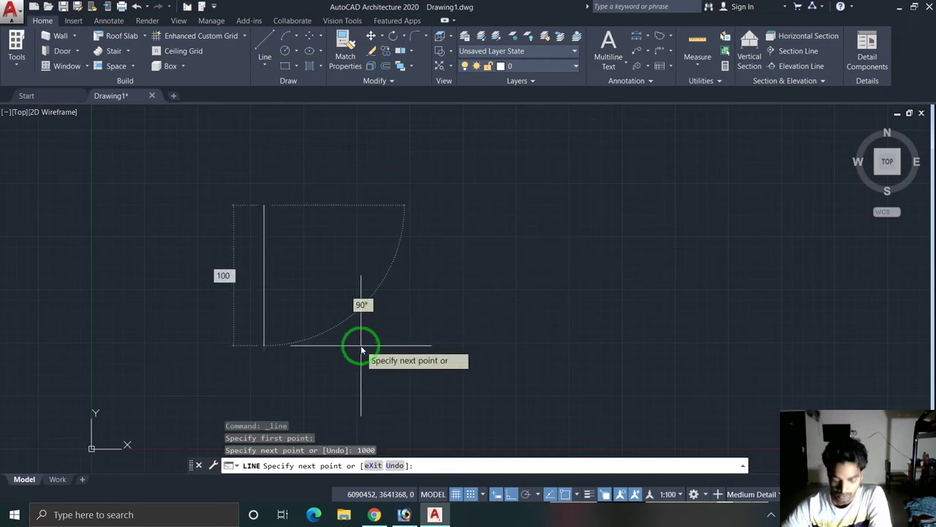
text(0)
key(Return)
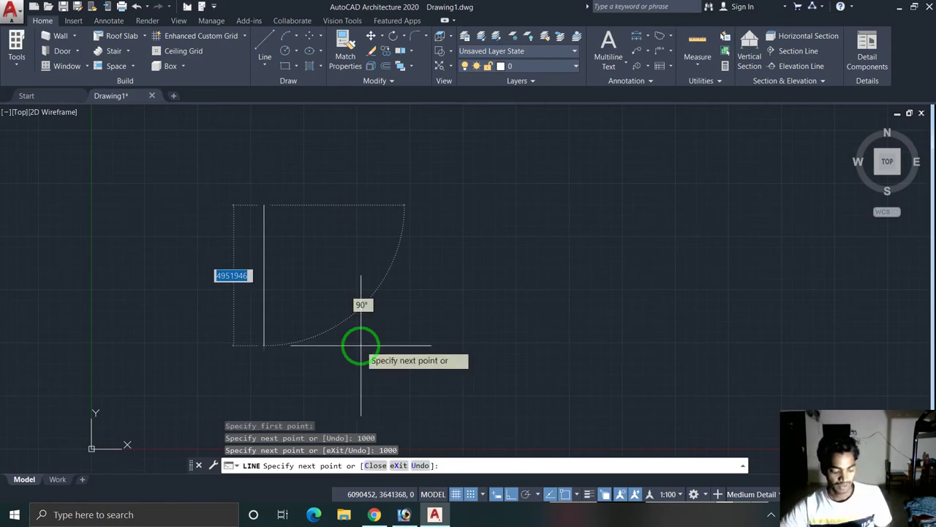
key(Escape)
middle_drag(435, 256, 435, 250)
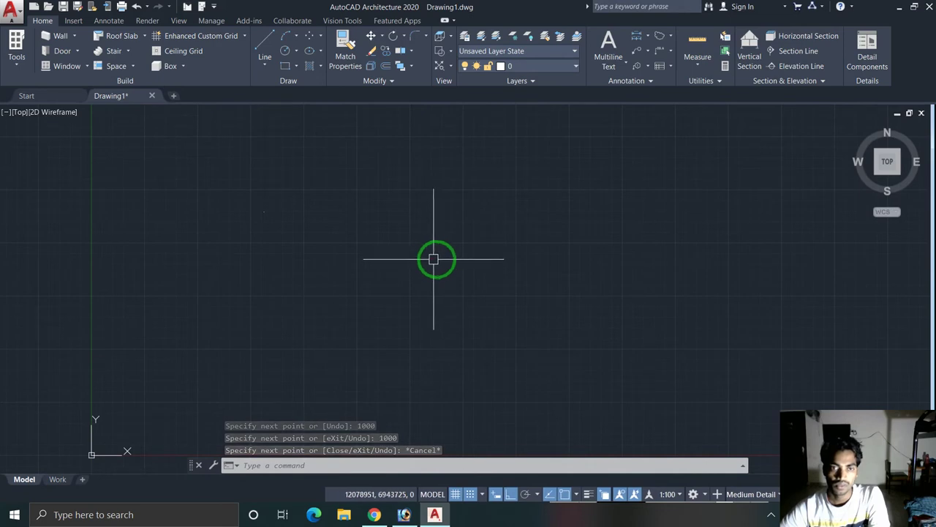
Step: Cancel the stray selection, then zoom and pan so the L-shaped 1000 mm lines sit near the centre
key(Escape)
key(Escape)
key(Escape)
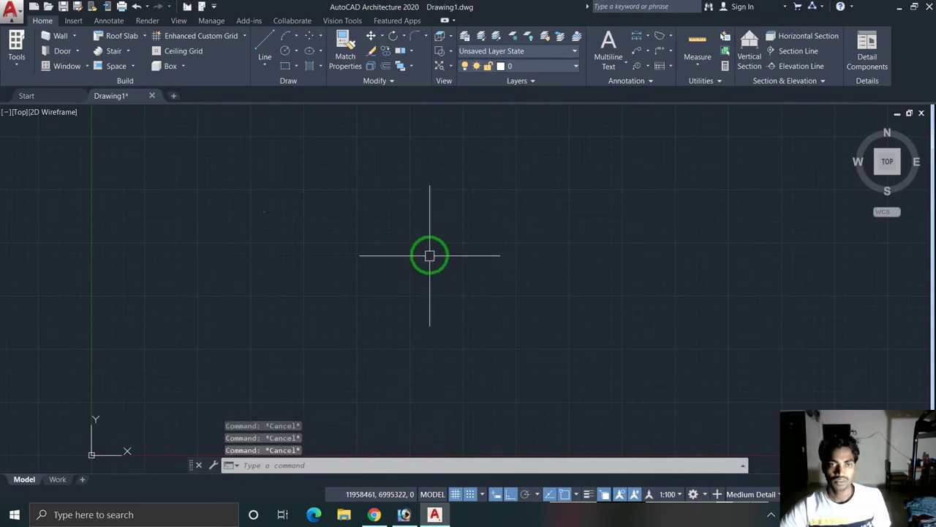
middle_drag(429, 261, 425, 248)
key(Escape)
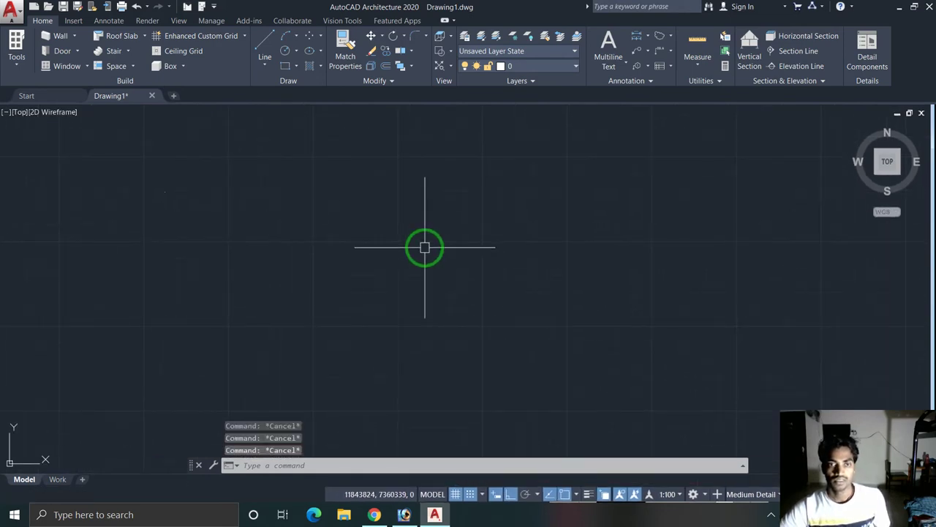
middle_drag(154, 203, 395, 279)
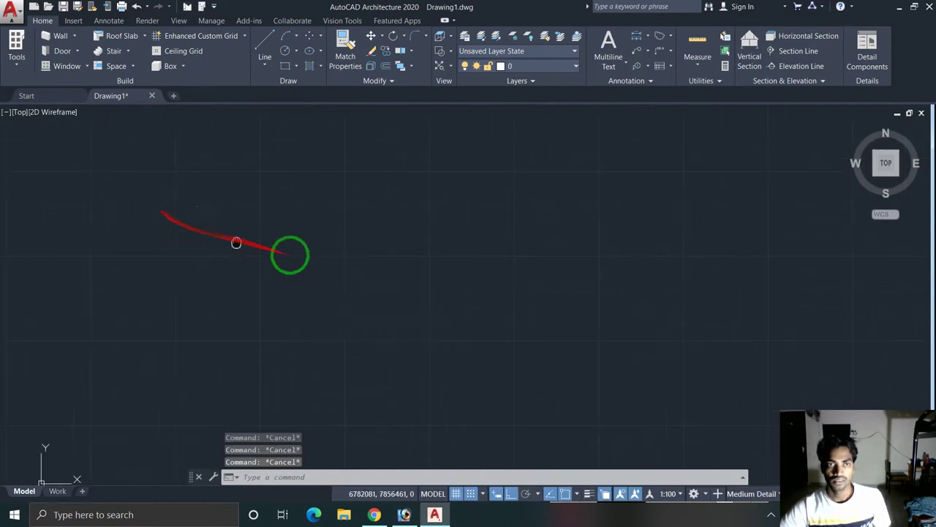
click(359, 251)
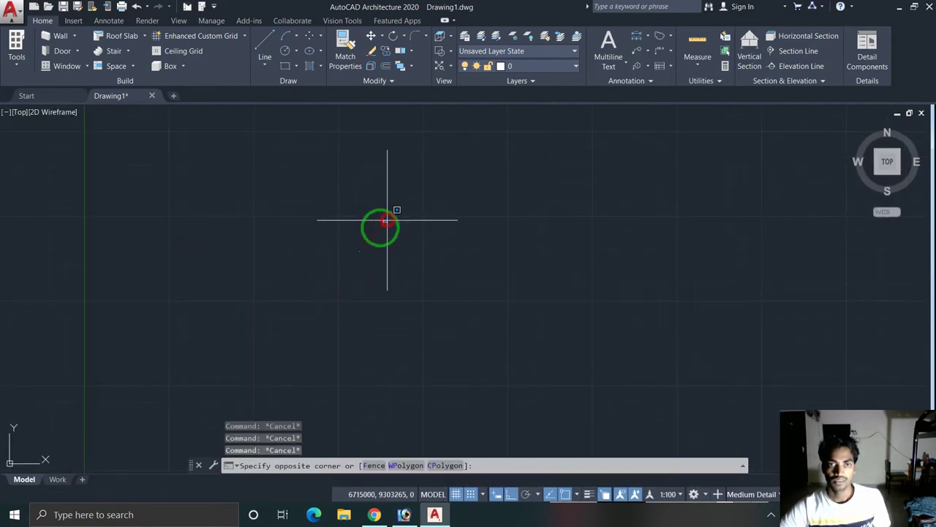
middle_click(446, 240)
middle_click(447, 240)
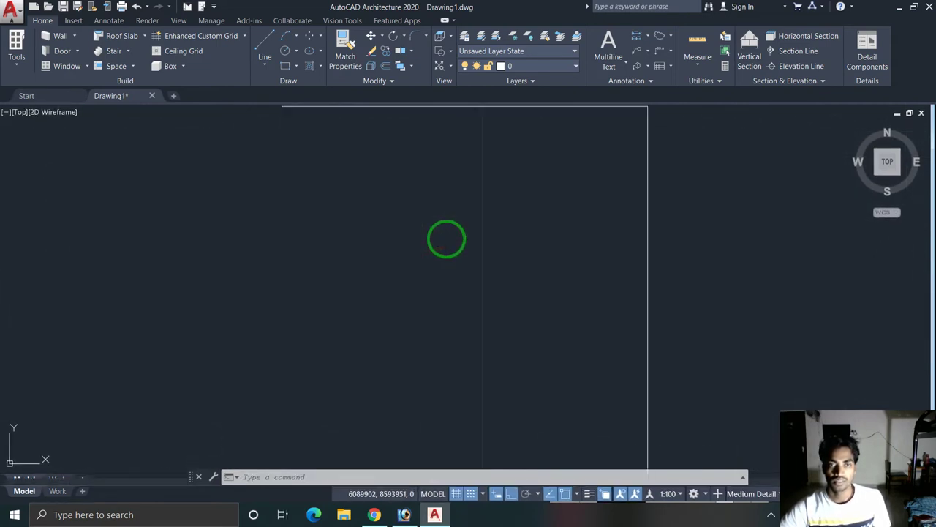
scroll(446, 239, down, 3)
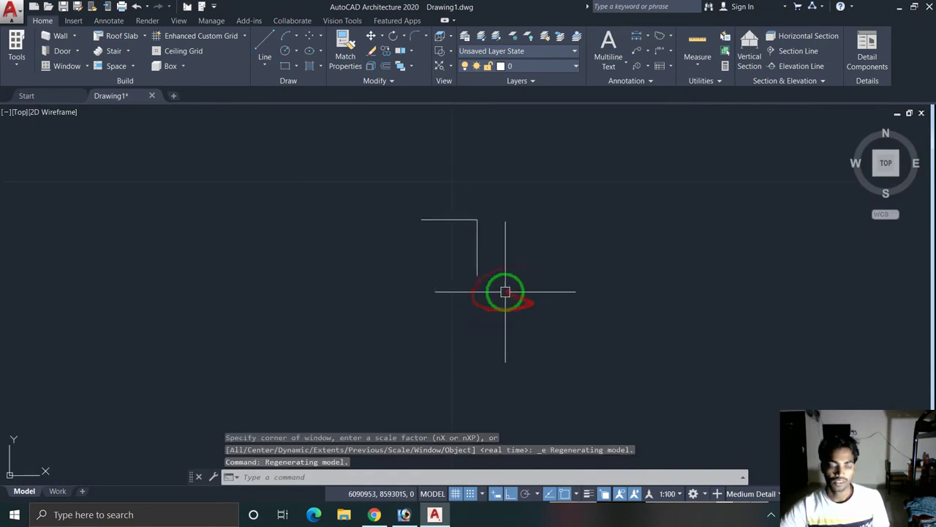
key(Escape)
middle_drag(508, 265, 470, 307)
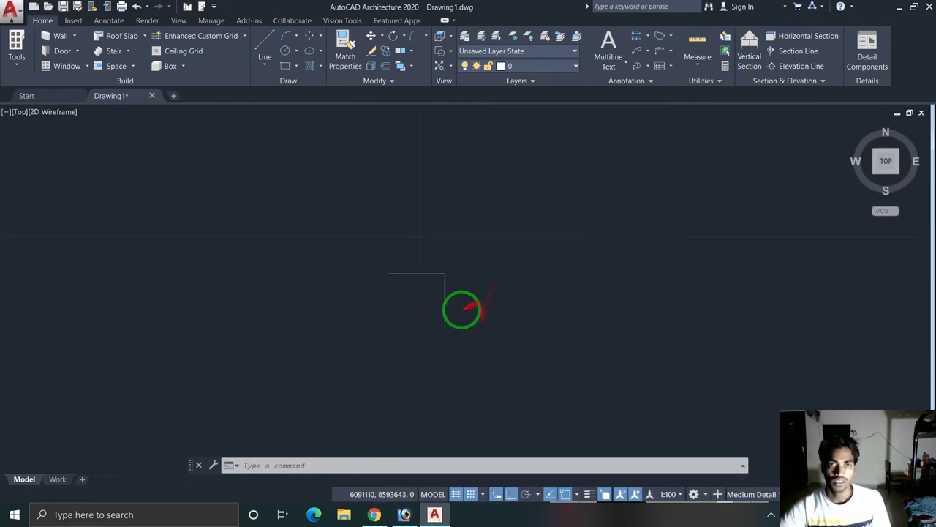
scroll(410, 309, up, 2)
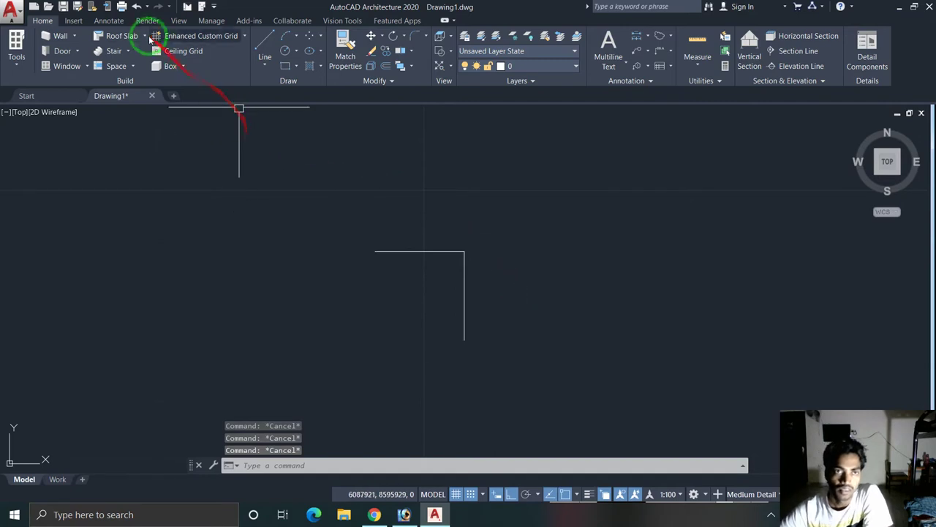
Step: Add a 1000 aligned dimension above the top horizontal line
click(108, 21)
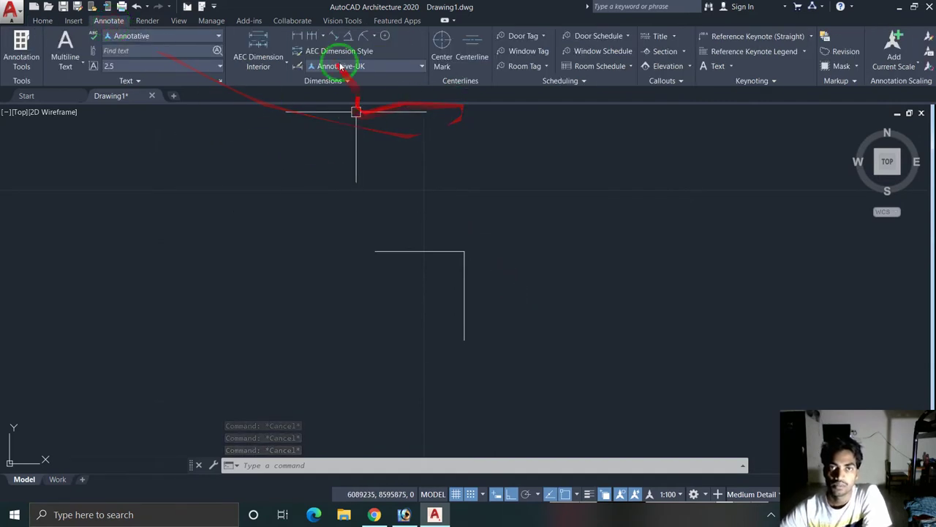
click(331, 37)
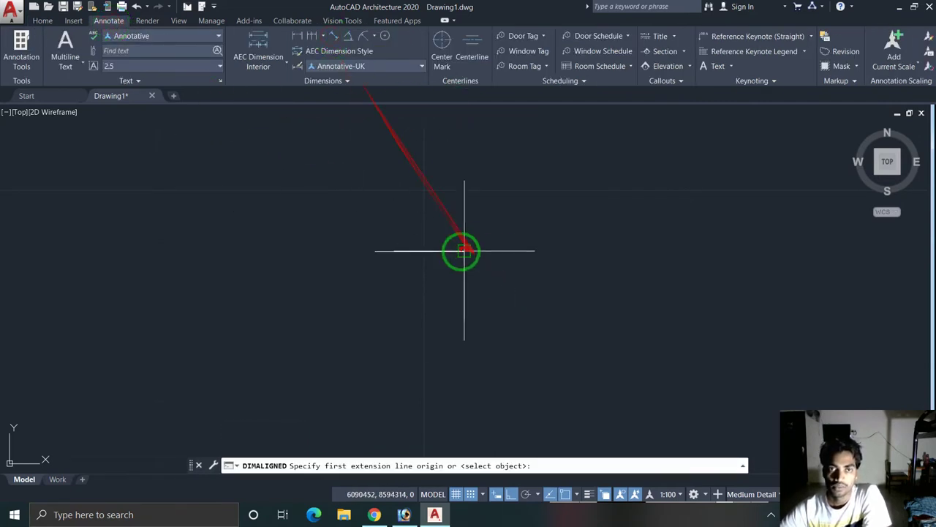
click(376, 251)
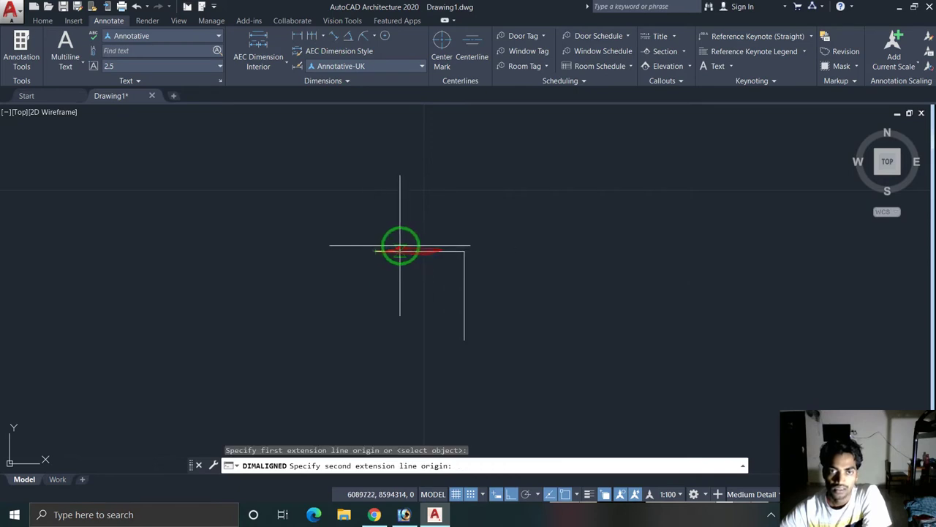
click(464, 251)
click(463, 241)
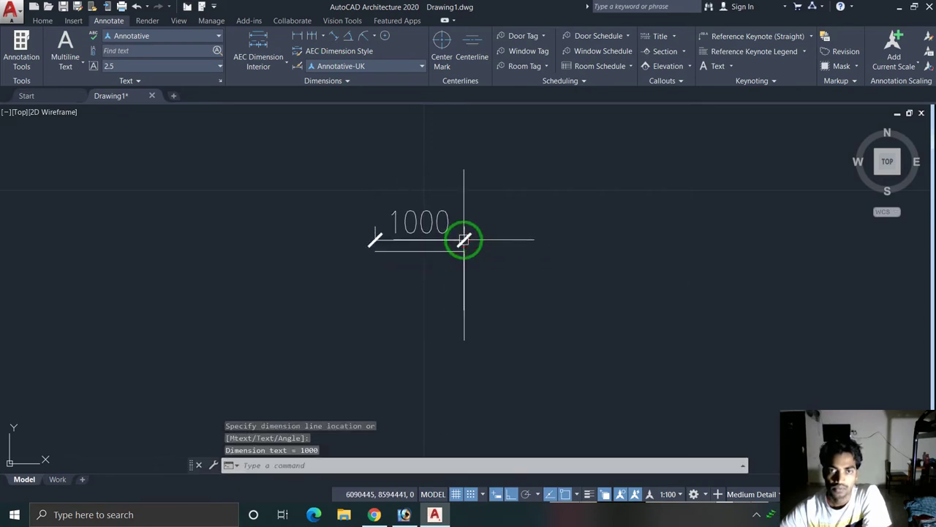
Step: Add a 1000 linear dimension to the right of the vertical line
click(297, 36)
click(464, 252)
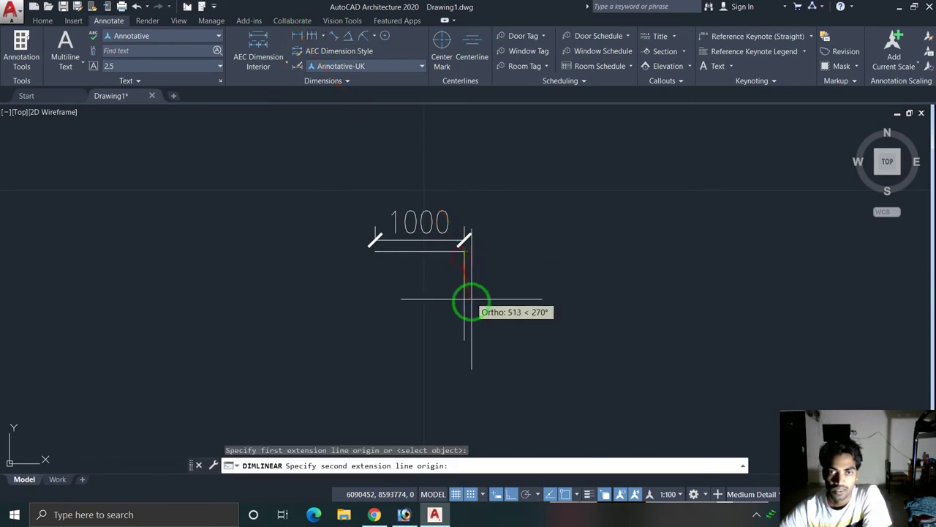
click(464, 339)
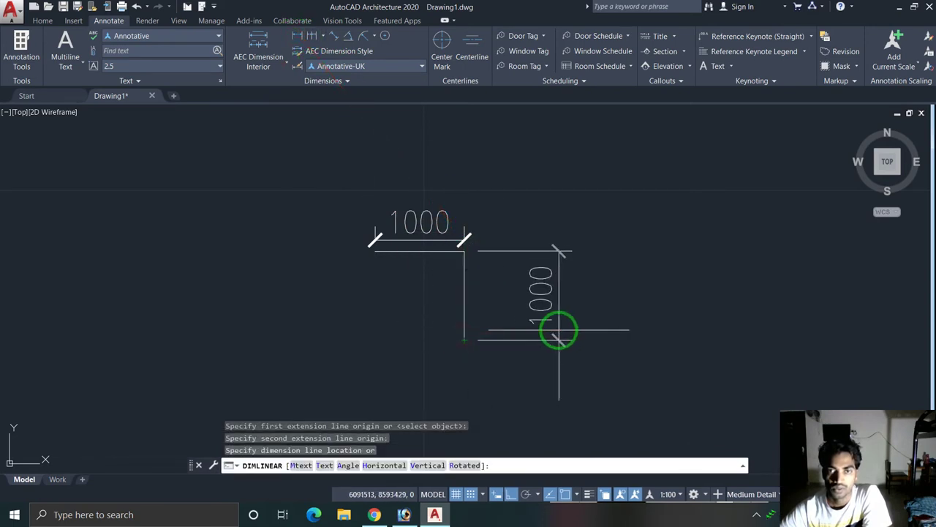
click(558, 327)
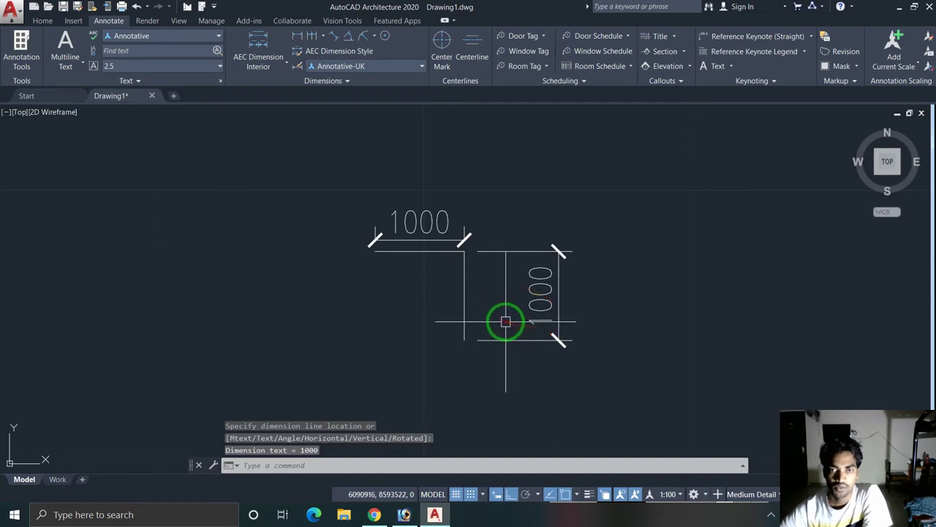
scroll(479, 322, down, 3)
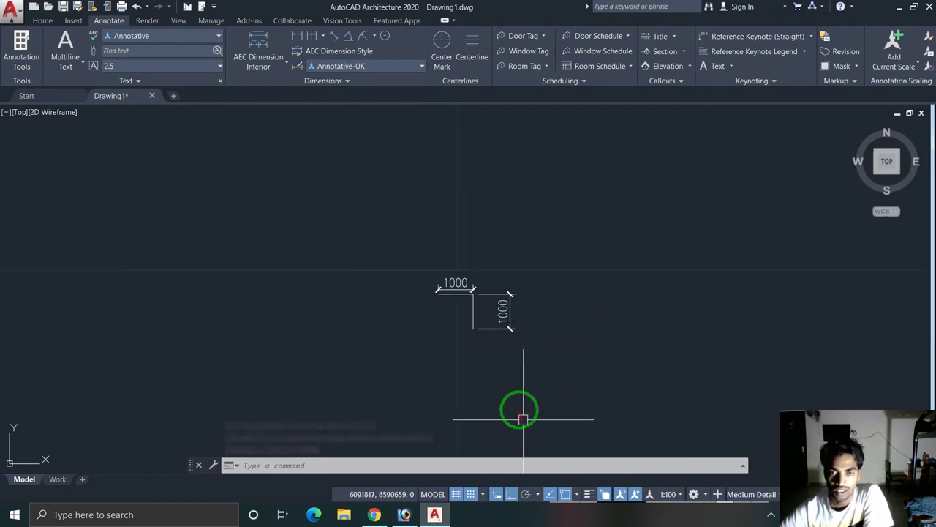
scroll(497, 359, up, 4)
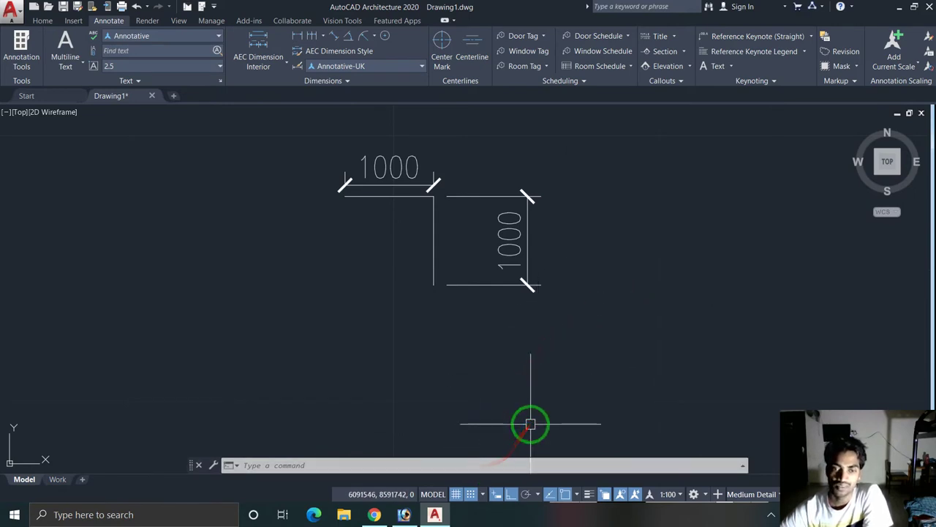
scroll(497, 334, down, 2)
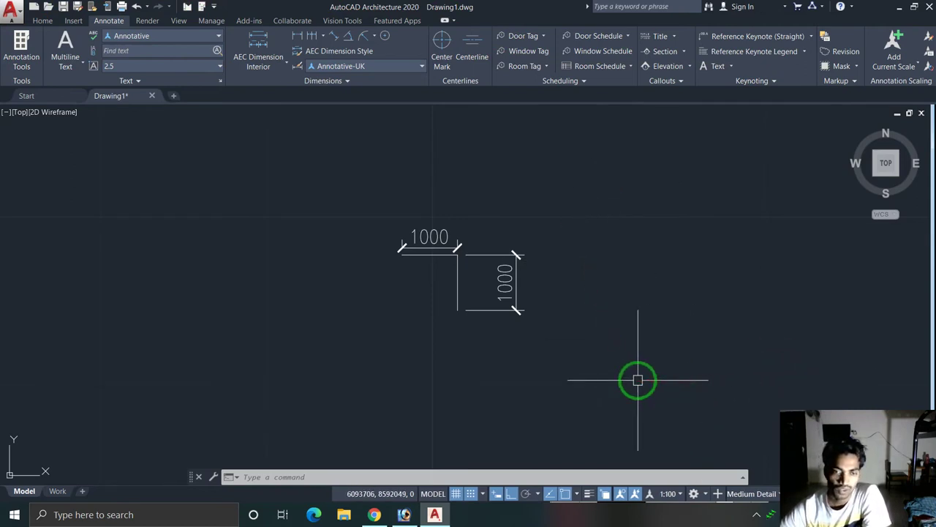
scroll(518, 370, down, 2)
scroll(519, 370, down, 2)
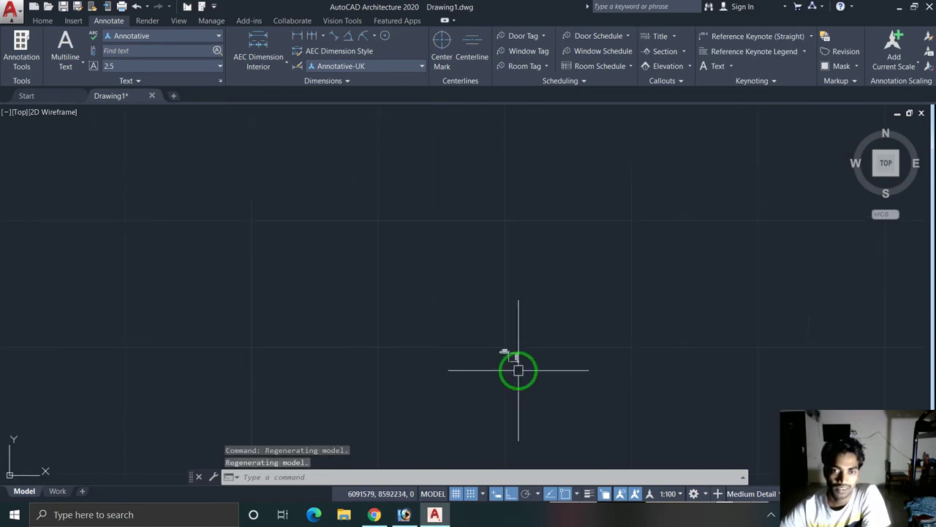
scroll(519, 370, down, 2)
scroll(517, 369, up, 1)
scroll(571, 336, up, 2)
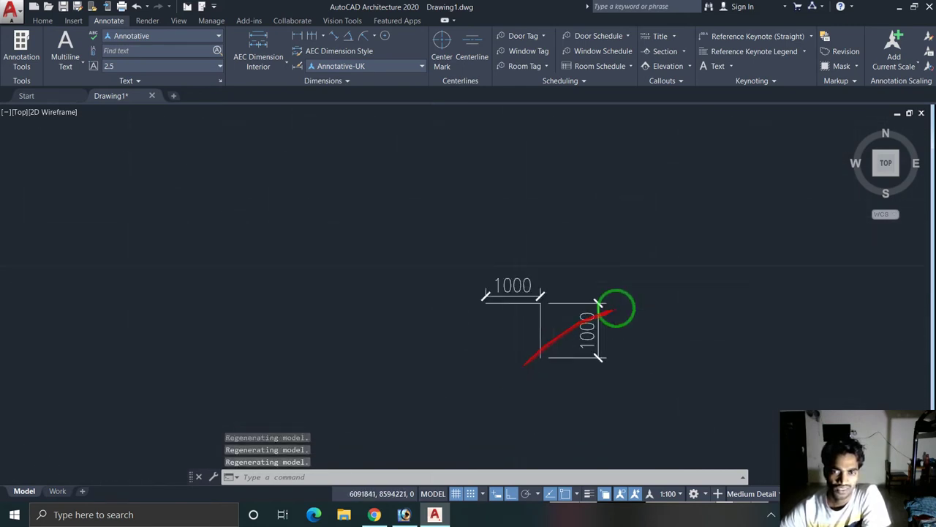
scroll(622, 313, up, 1)
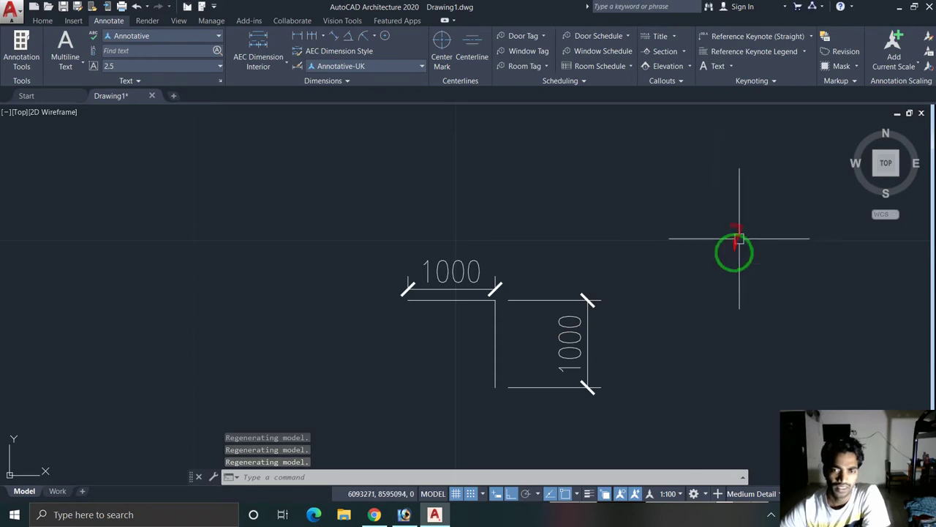
click(767, 194)
click(437, 335)
scroll(656, 313, down, 3)
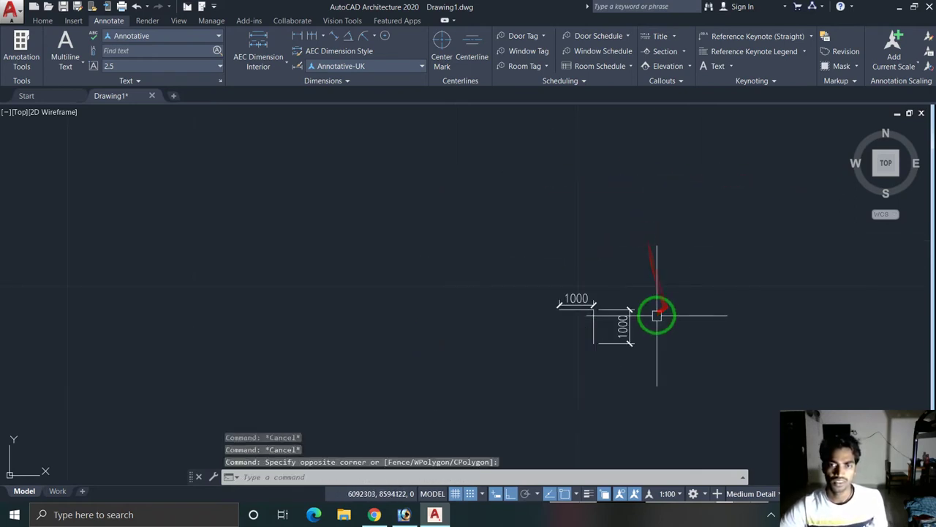
middle_drag(673, 309, 274, 277)
scroll(263, 284, down, 1)
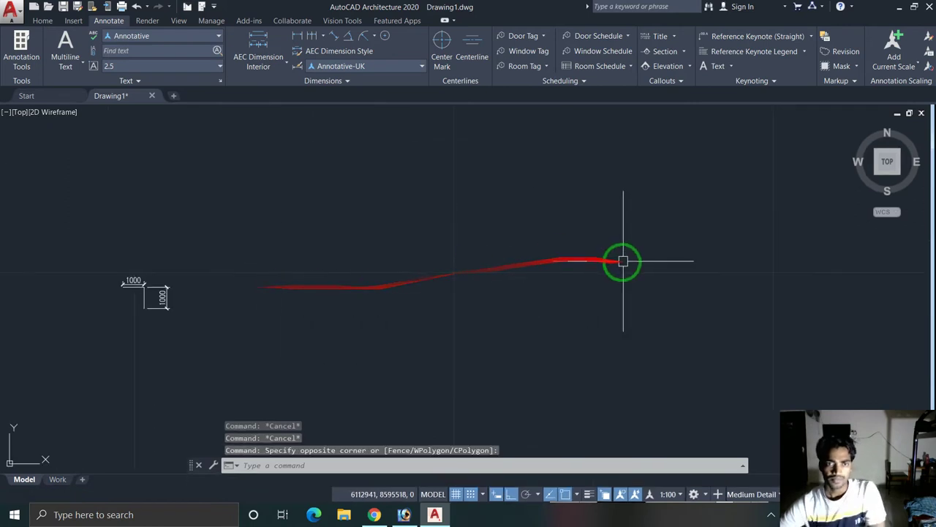
middle_drag(621, 261, 445, 271)
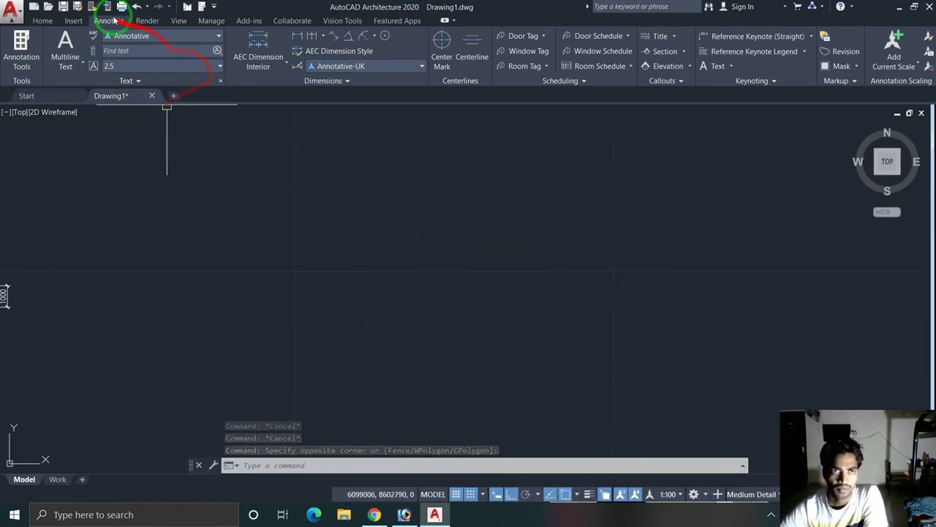
Step: Draw a chain of three 2000 mm lines running right, down, then back left
click(43, 20)
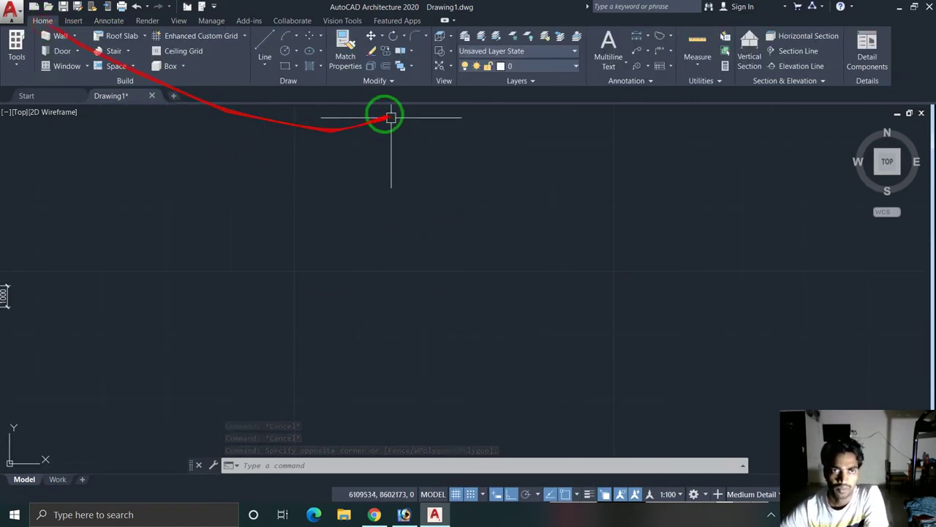
click(265, 42)
click(301, 201)
text(2000)
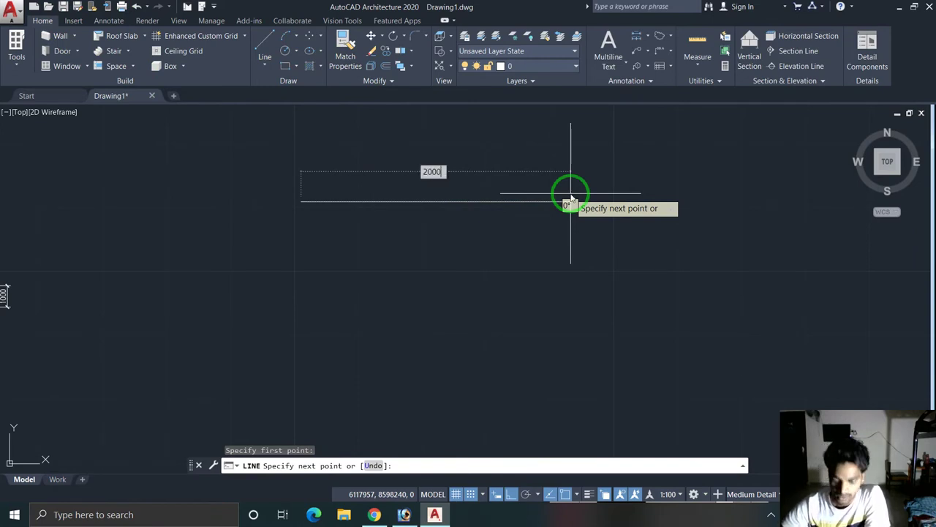
key(Return)
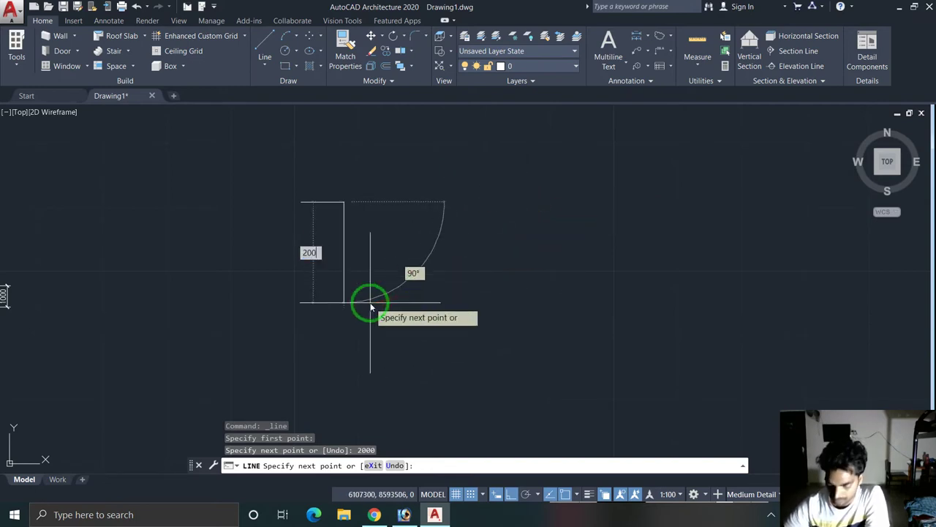
text(0)
key(Return)
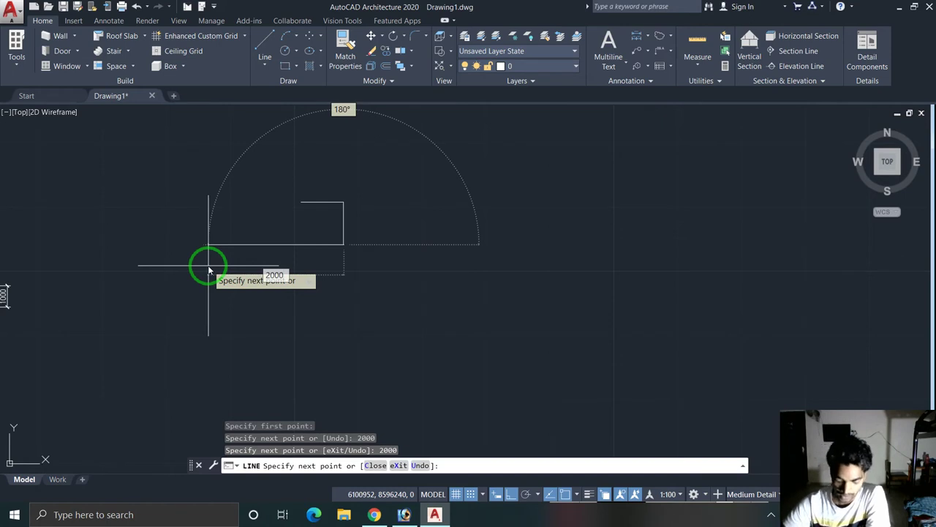
key(Return)
Step: End the line command and pan the new open rectangle toward the view centre
key(Escape)
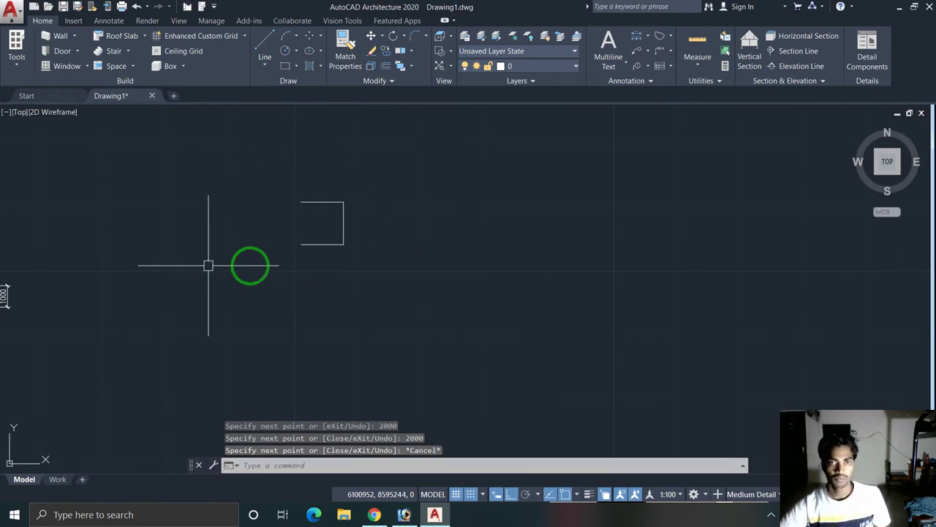
key(Escape)
key(Escape)
scroll(344, 247, up, 3)
mouse_move(358, 246)
middle_down()
mouse_move(510, 282)
mouse_move(717, 289)
middle_up()
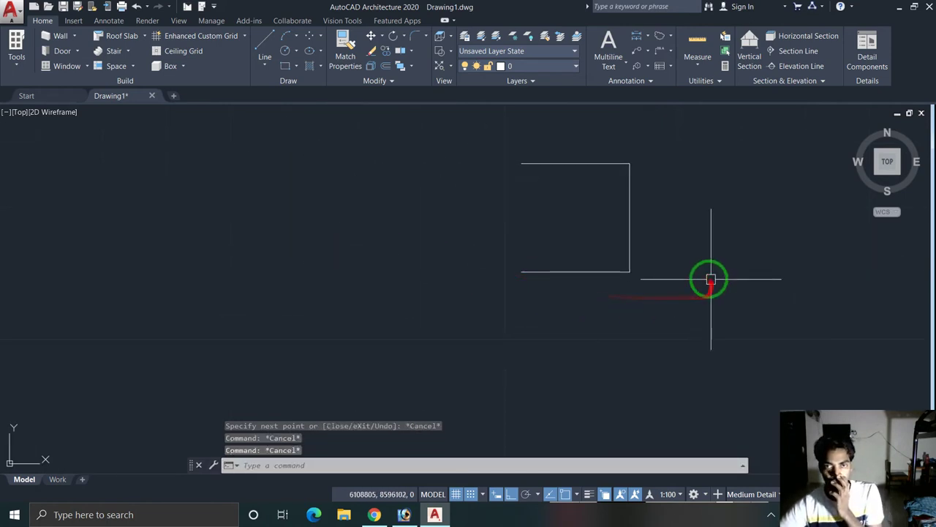
scroll(512, 242, down, 3)
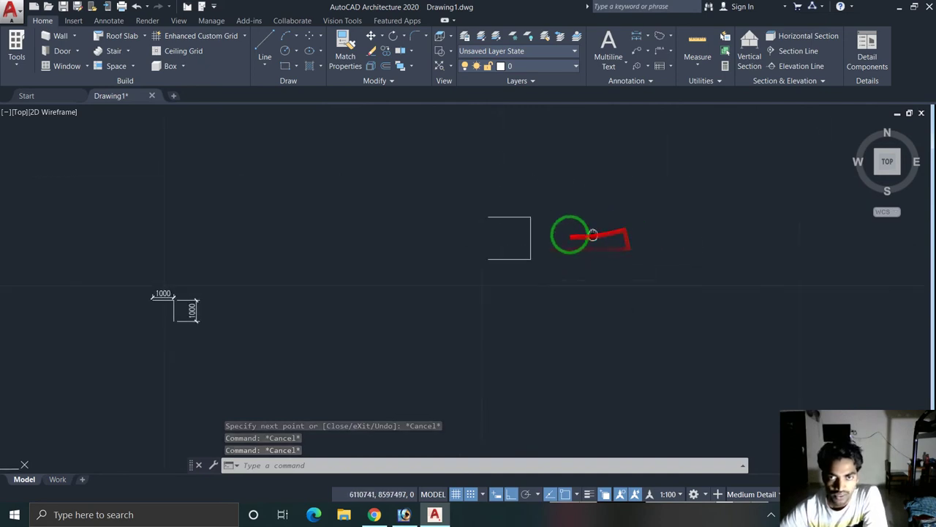
scroll(403, 215, up, 3)
mouse_move(464, 242)
middle_down()
mouse_move(471, 276)
mouse_move(406, 259)
middle_up()
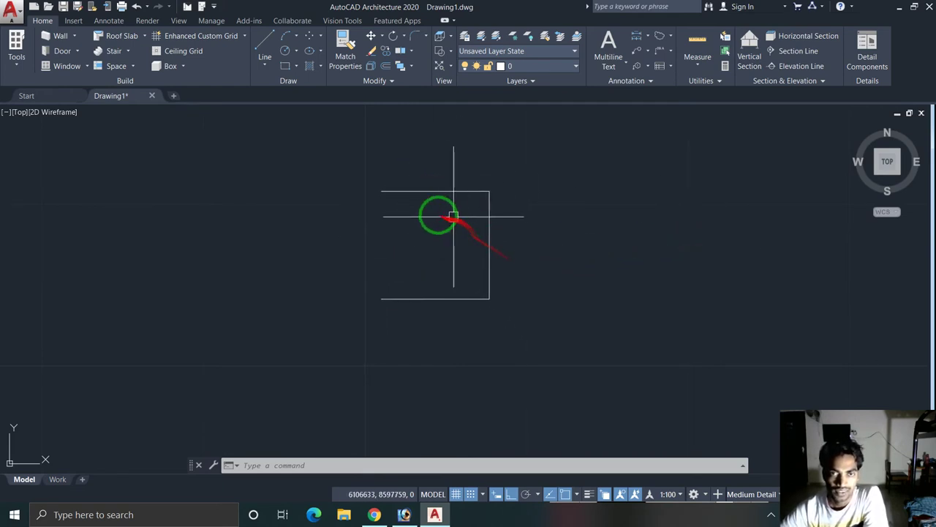
Step: Zoom and pan until the box's top line and top-left corner are comfortably visible
scroll(416, 188, up, 4)
scroll(432, 190, up, 4)
scroll(514, 244, down, 3)
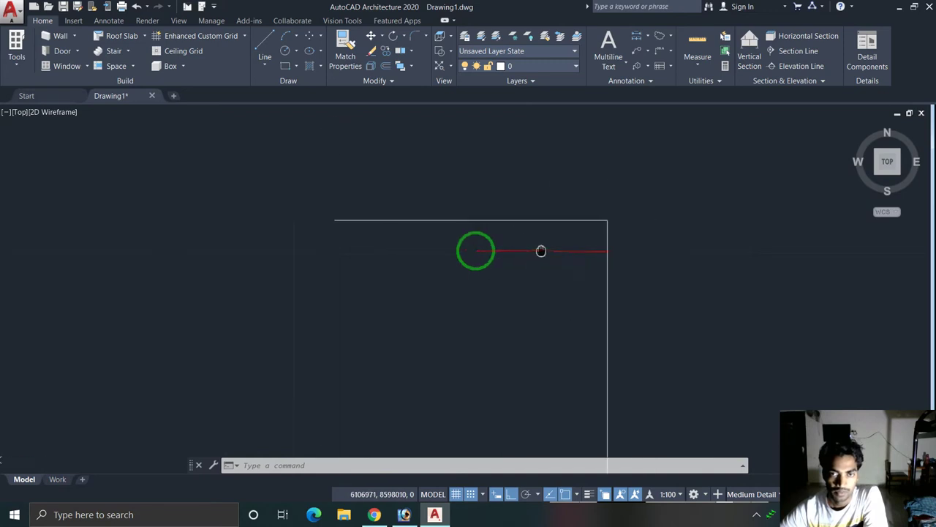
middle_drag(514, 245, 469, 234)
scroll(321, 213, up, 2)
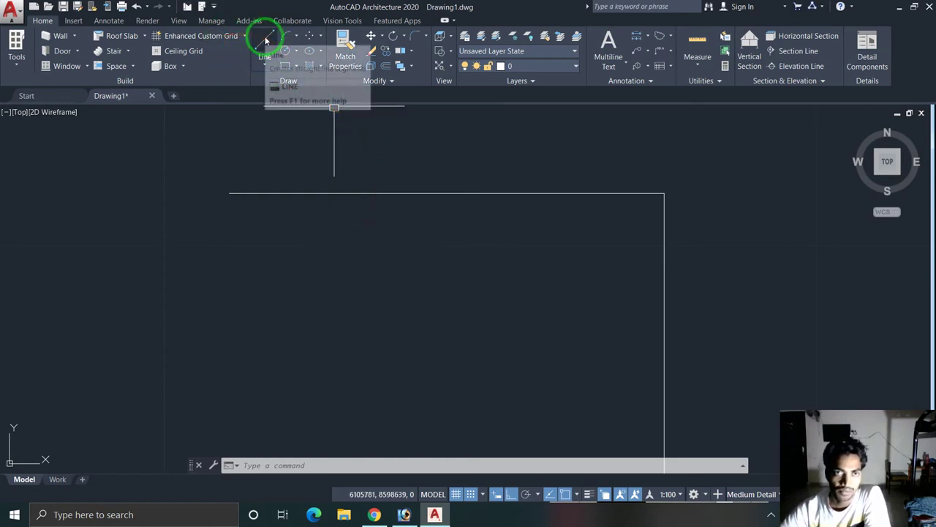
scroll(480, 246, down, 2)
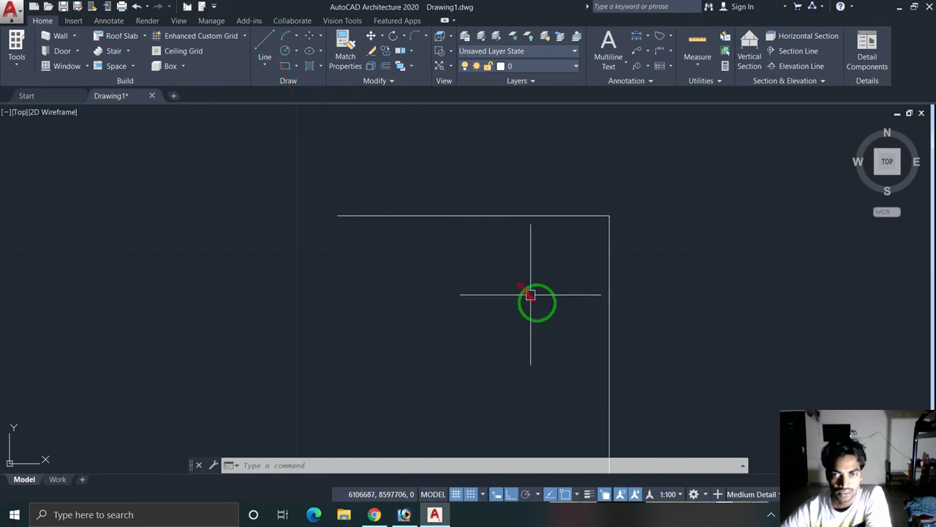
middle_drag(531, 295, 406, 260)
Step: Draw a 200 mm vertical tick rising from the left end of the top line
click(266, 43)
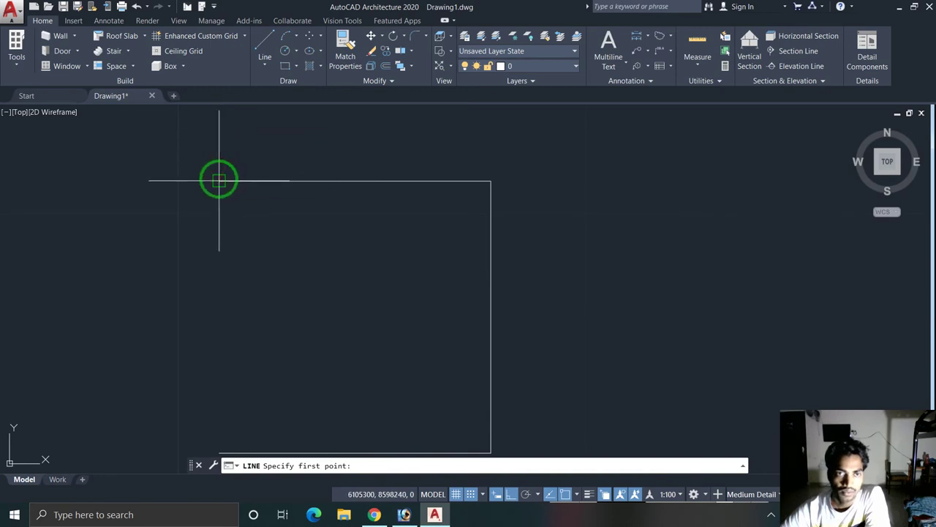
click(219, 180)
text(200)
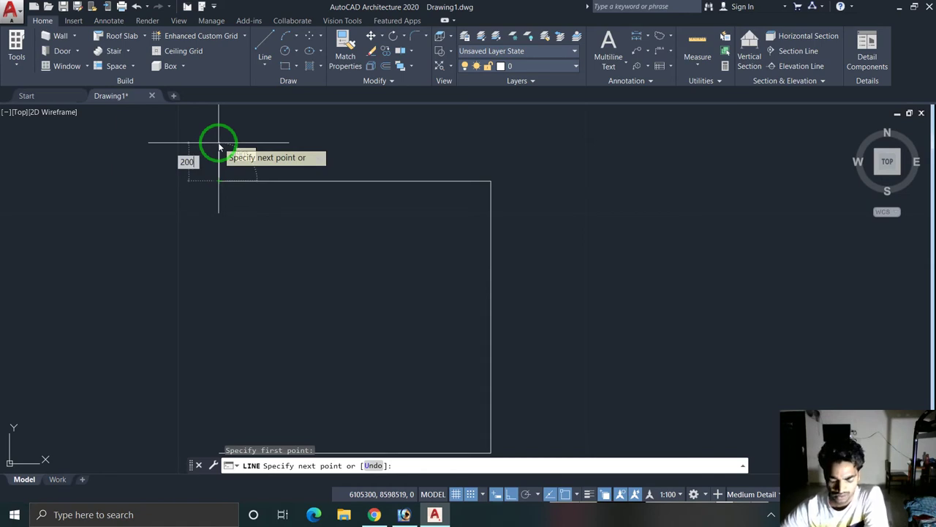
key(Return)
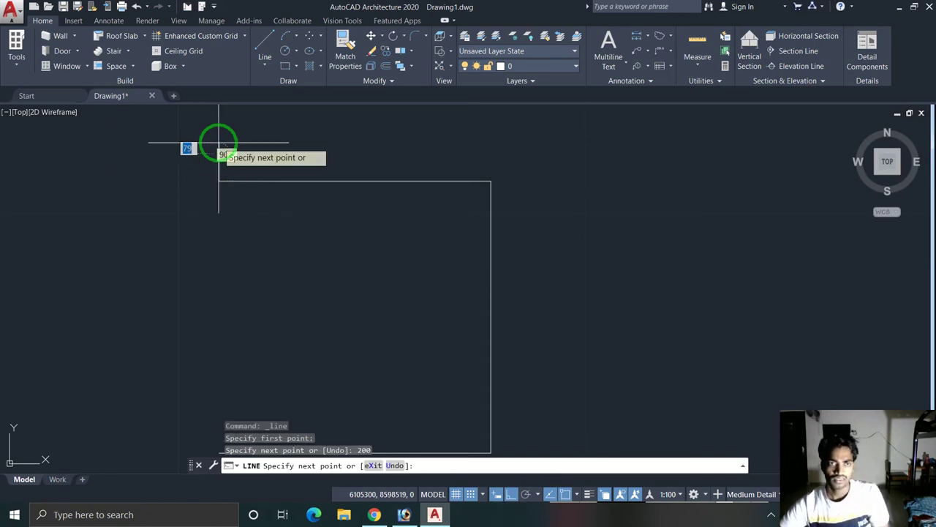
key(Escape)
key(Escape)
key(Escape)
key(Escape)
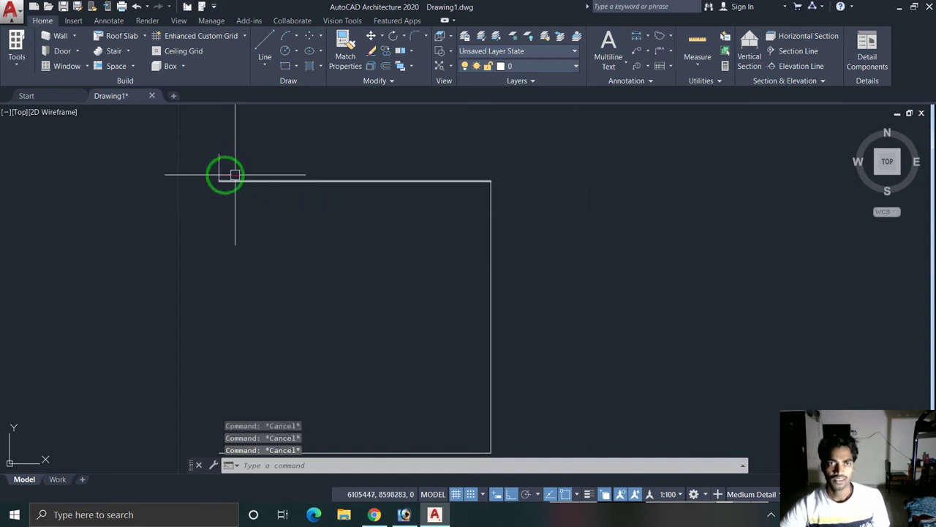
click(220, 168)
click(302, 166)
key(Escape)
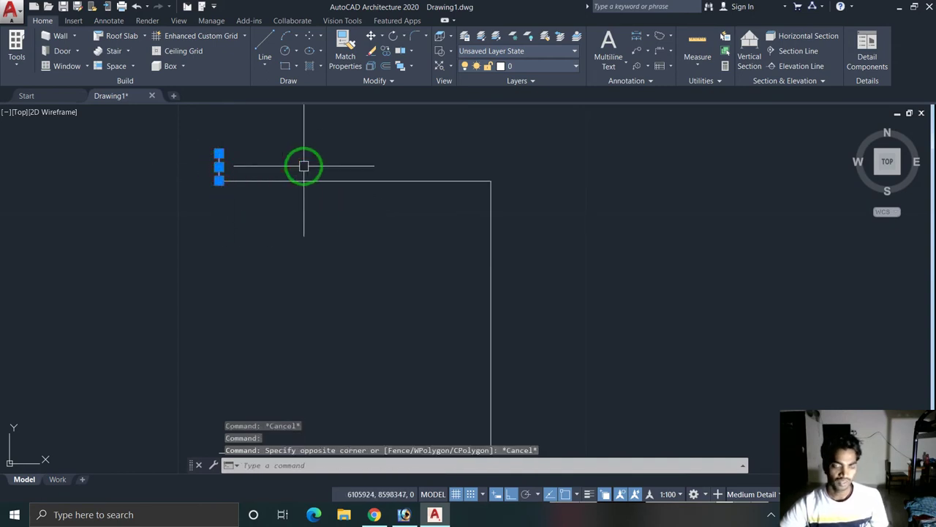
key(Escape)
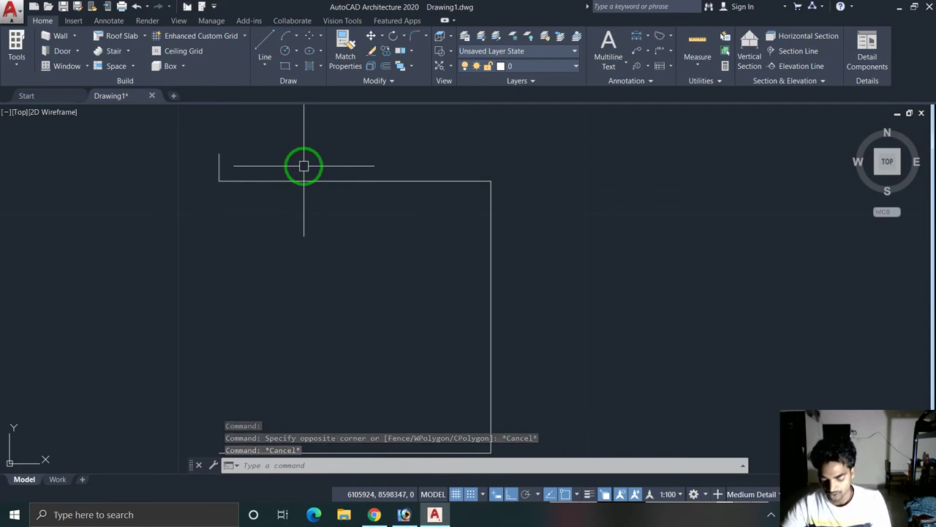
text(o)
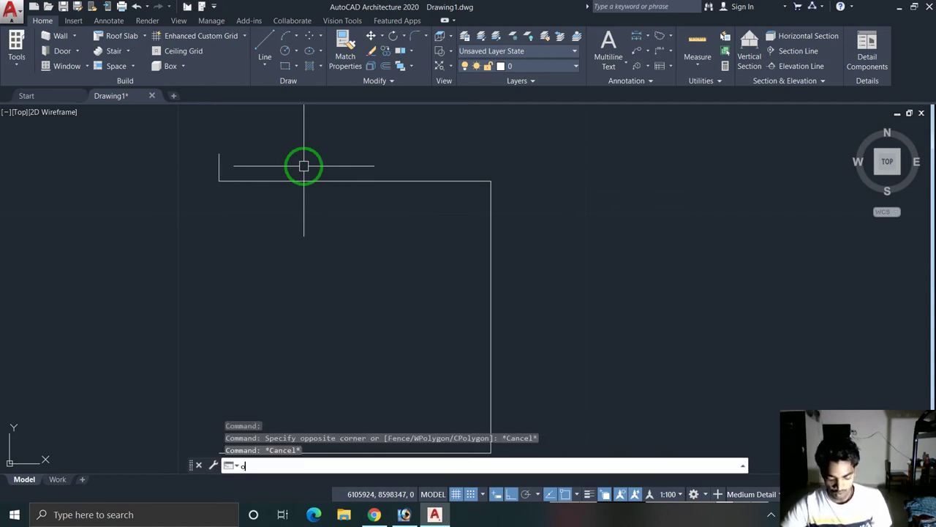
key(Return)
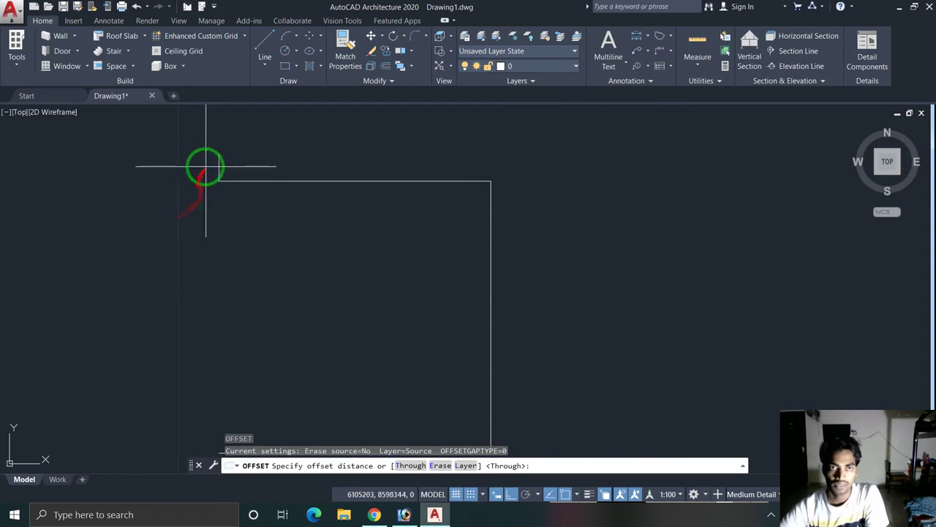
click(218, 165)
text(9175)
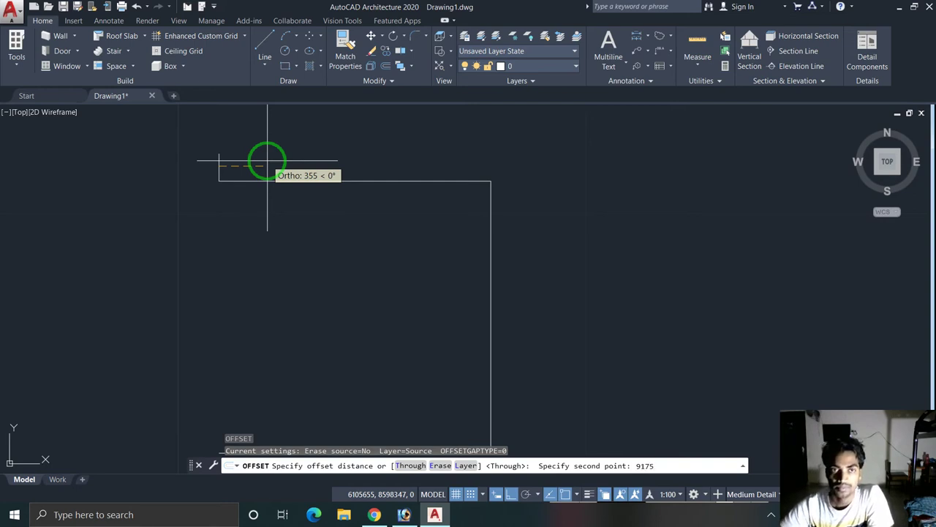
key(Escape)
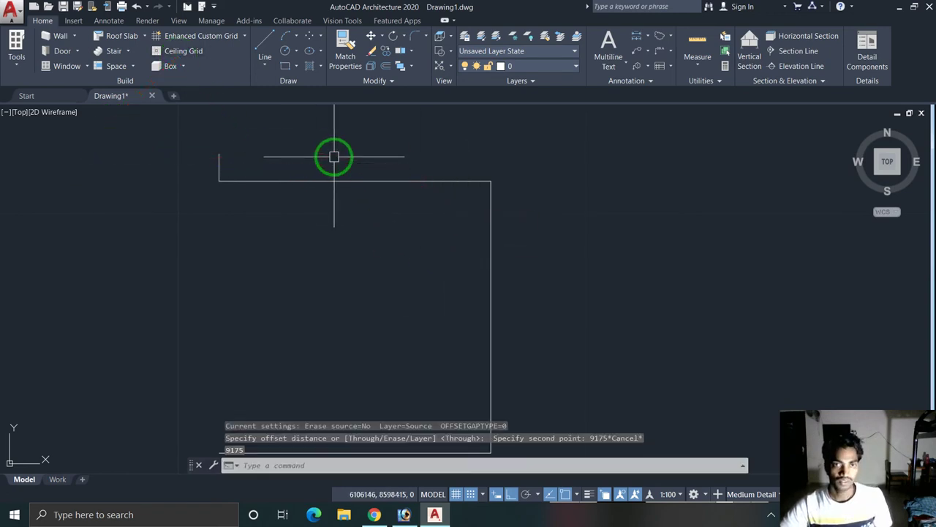
key(Escape)
key(Escape)
click(218, 166)
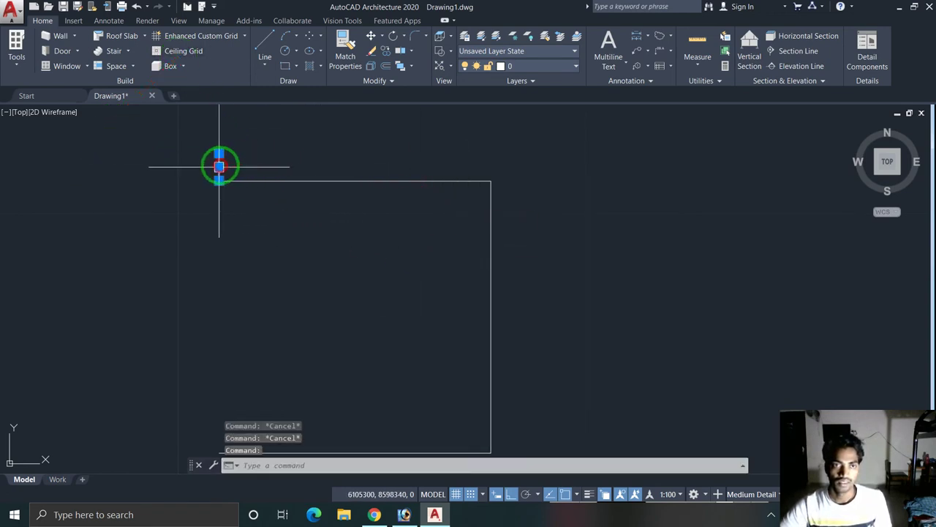
Step: Offset the tick repeatedly at 175 spacing to fill the top line up to the right corner
text(o)
key(Return)
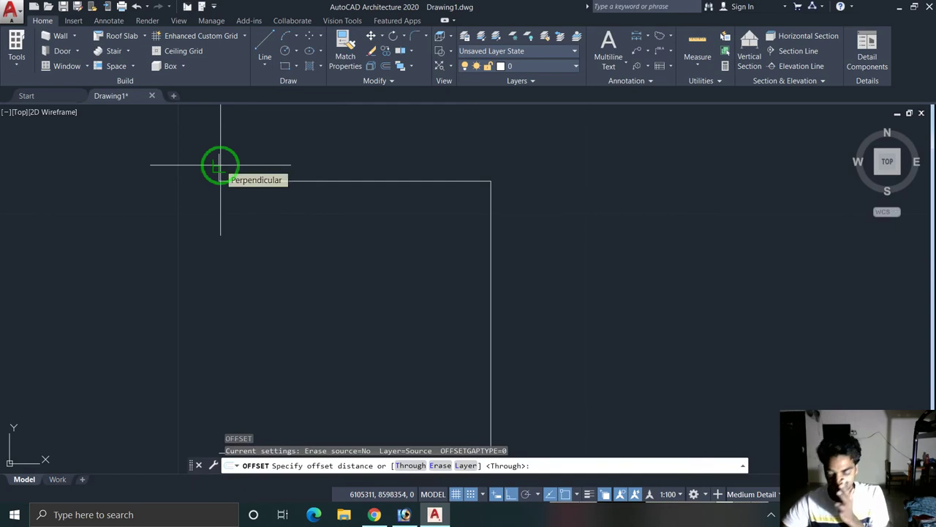
text(175)
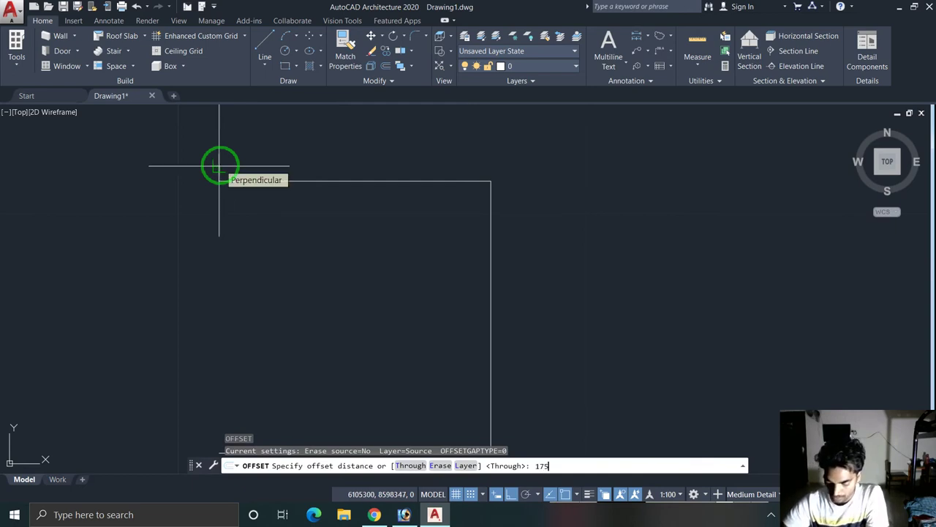
key(Return)
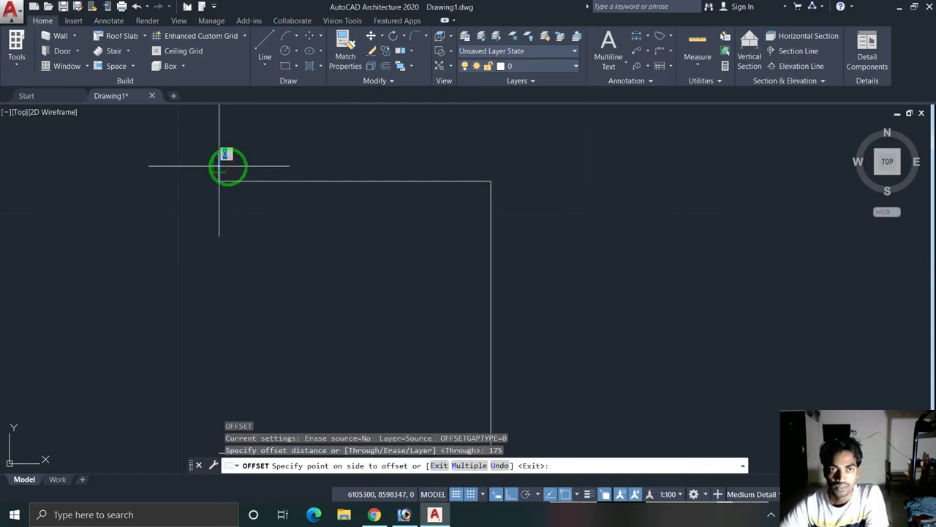
click(242, 163)
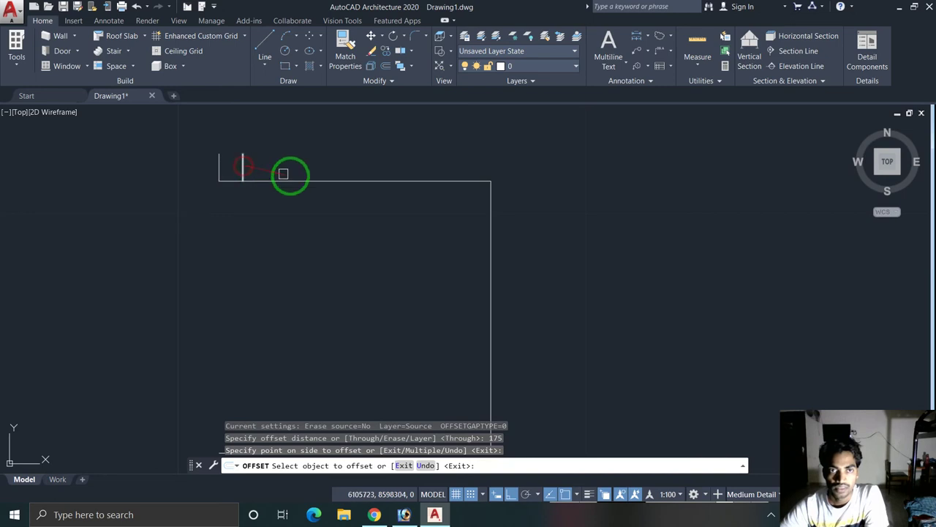
click(244, 167)
click(291, 168)
click(267, 167)
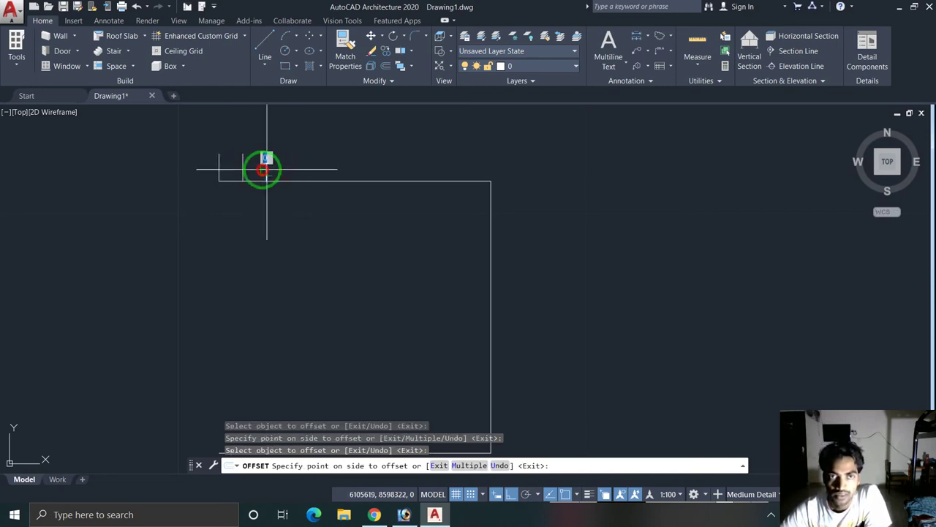
click(299, 171)
click(290, 170)
click(356, 166)
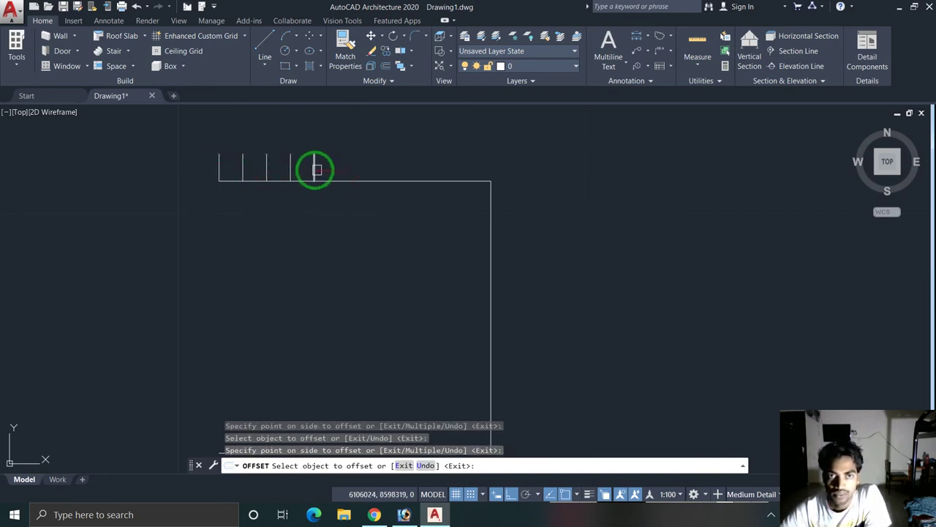
click(314, 166)
click(348, 172)
click(338, 170)
click(372, 171)
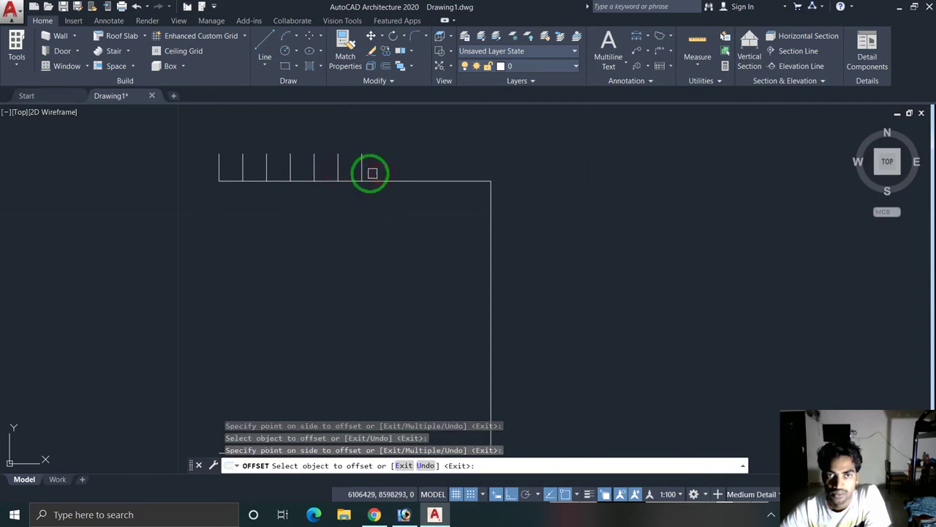
click(362, 169)
click(389, 175)
click(384, 169)
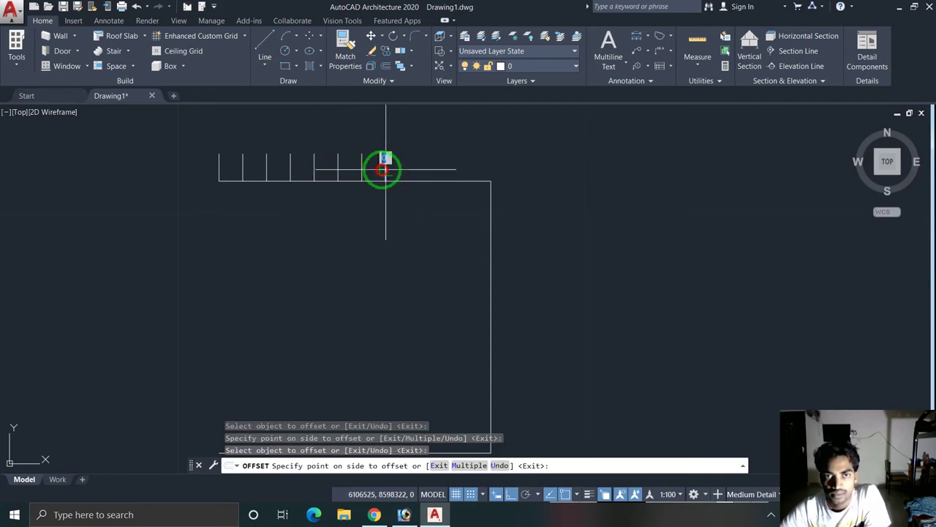
click(407, 168)
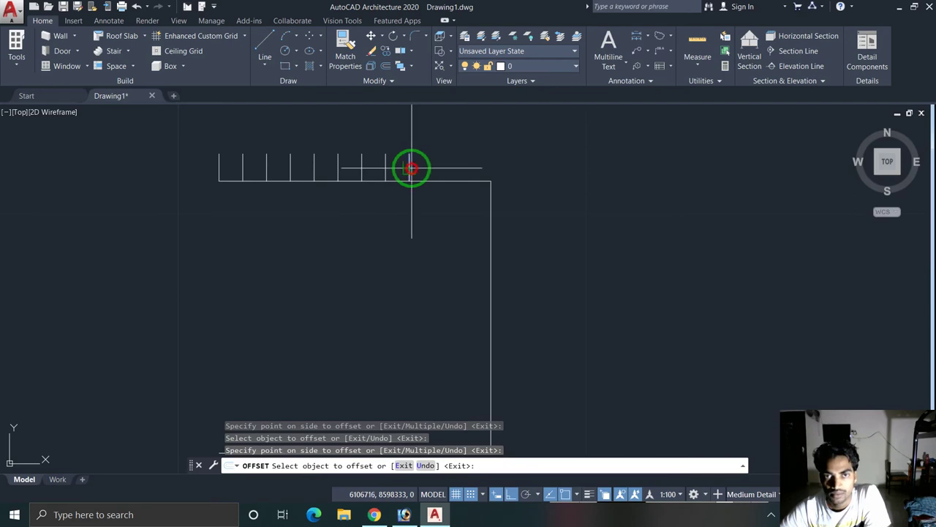
click(437, 168)
click(468, 168)
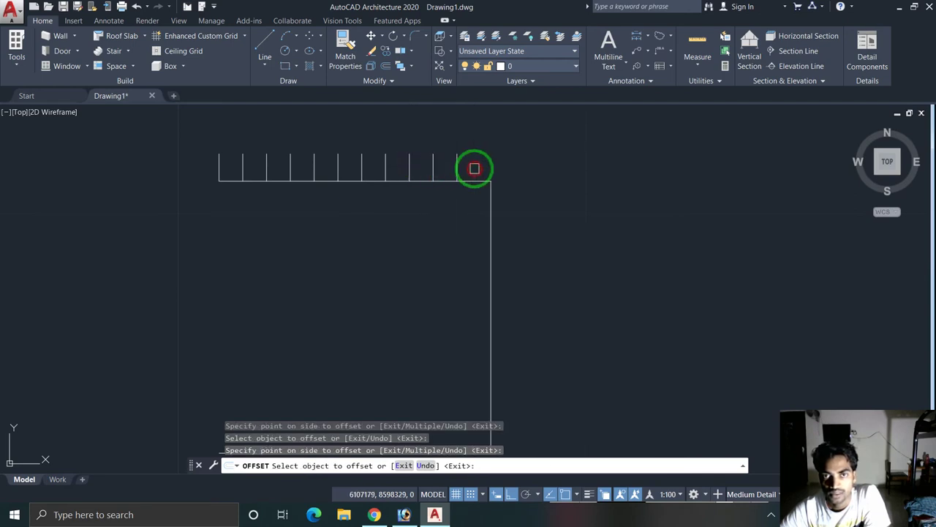
click(456, 169)
click(477, 167)
click(482, 168)
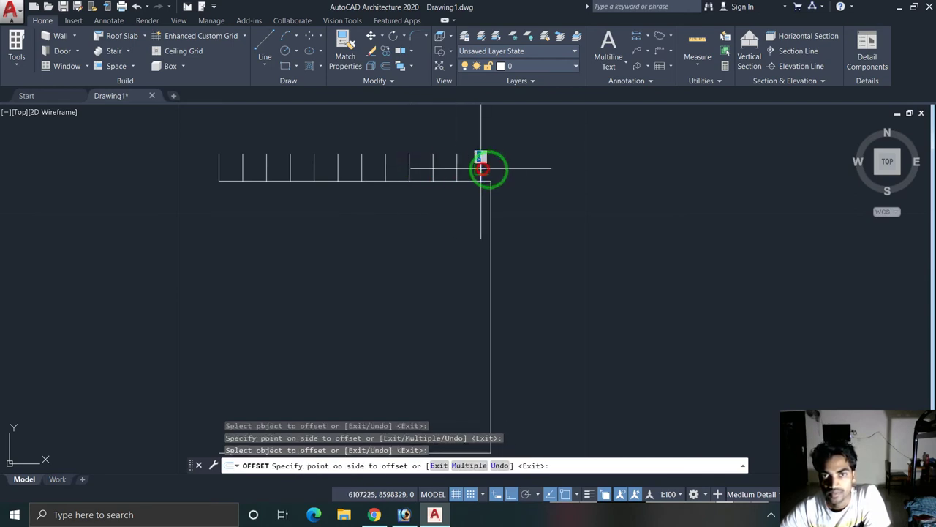
click(499, 171)
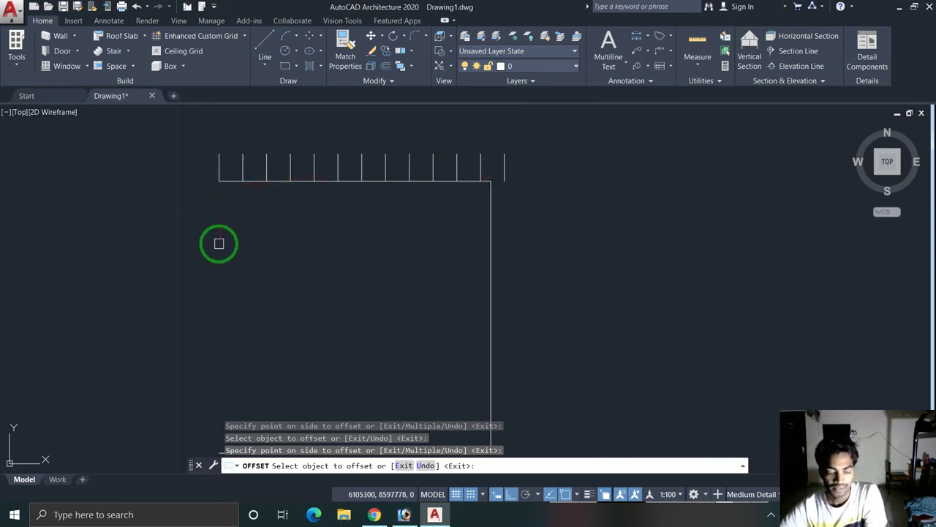
key(Escape)
key(Escape)
key(Escape)
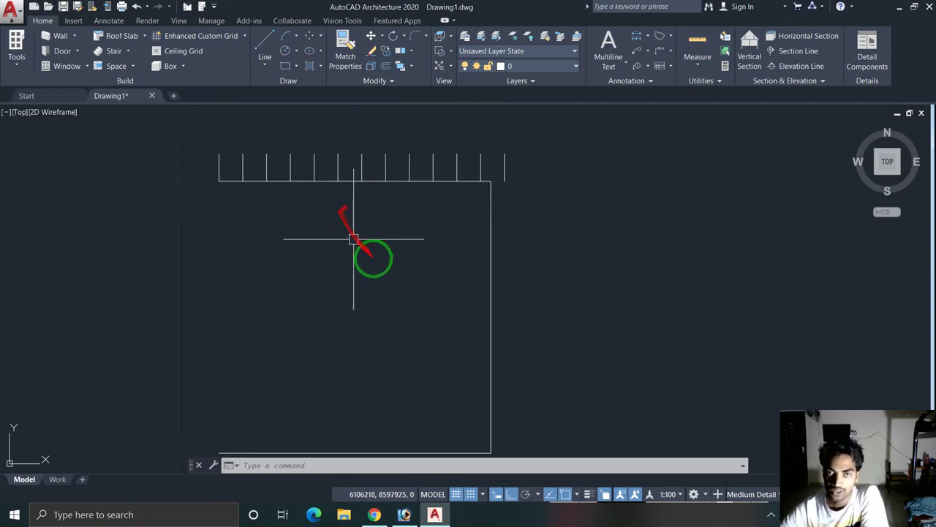
Step: Draw a 200 mm horizontal tick extending right from the box's bottom-right corner
scroll(410, 255, down, 3)
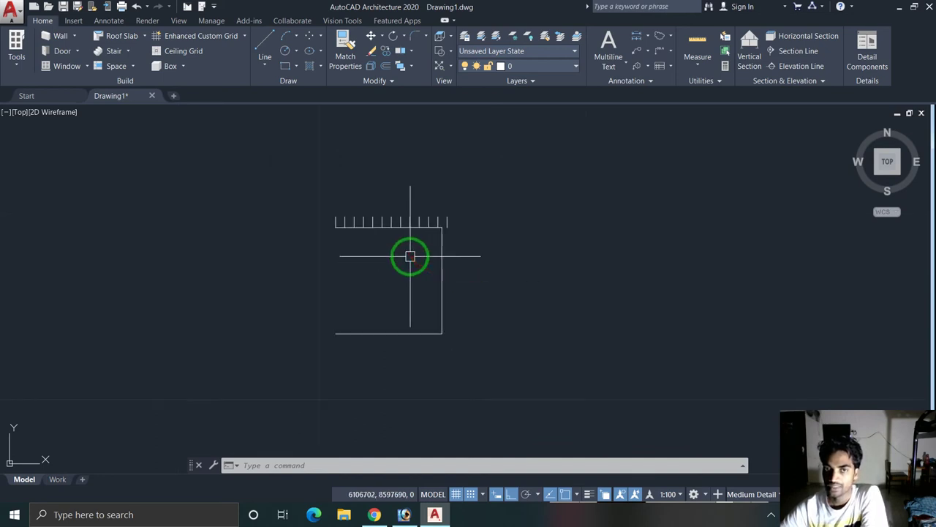
mouse_move(528, 262)
middle_down()
mouse_move(512, 250)
mouse_move(434, 252)
middle_up()
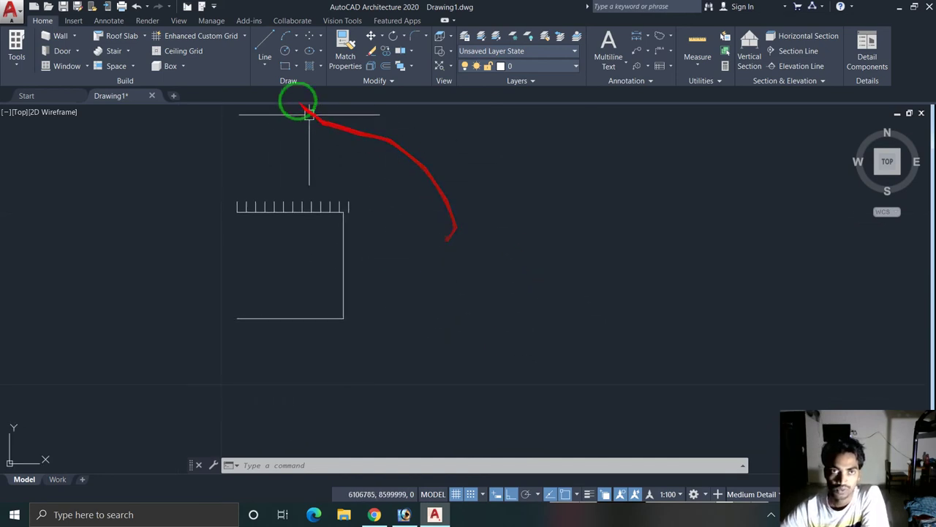
click(264, 43)
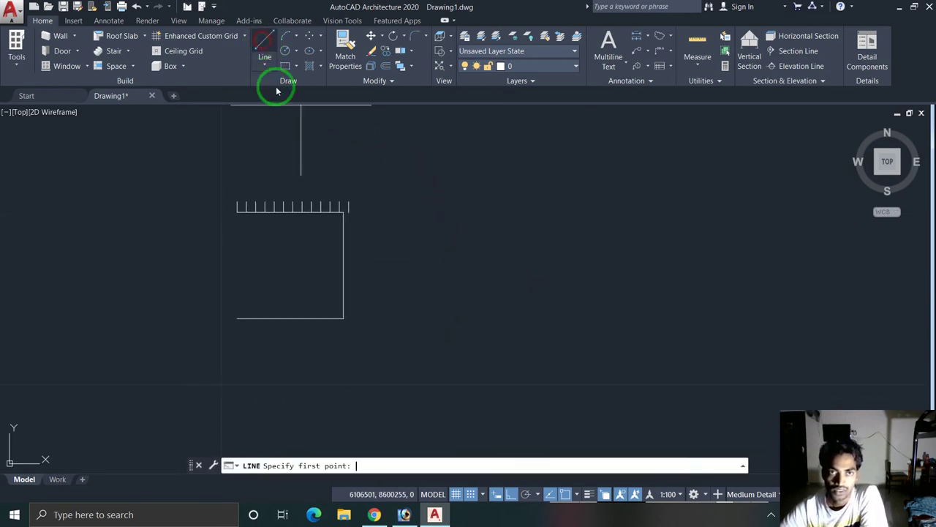
click(343, 318)
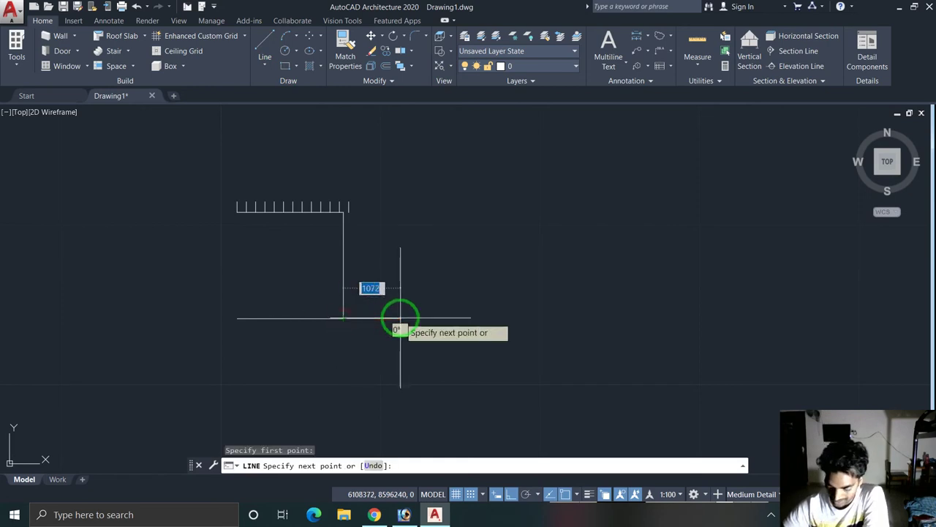
key(Return)
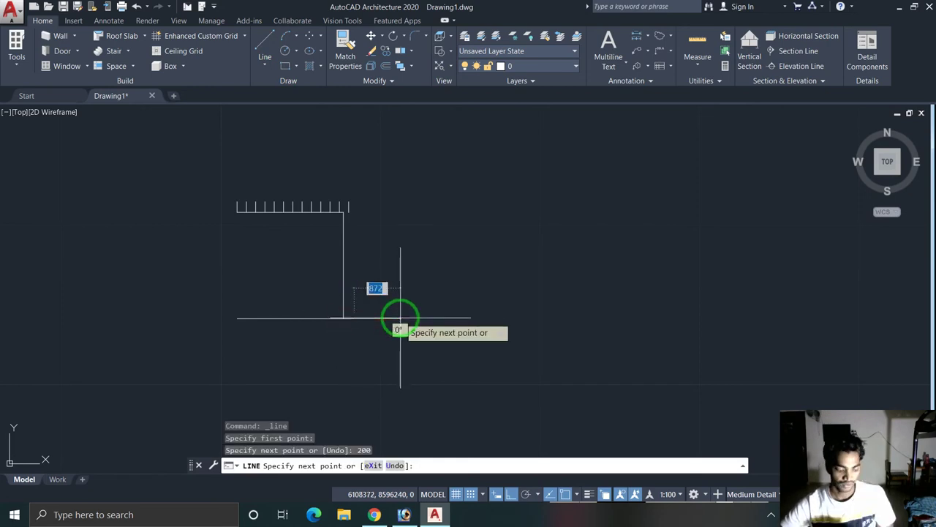
key(Escape)
key(Escape)
key(Escape)
scroll(410, 289, up, 2)
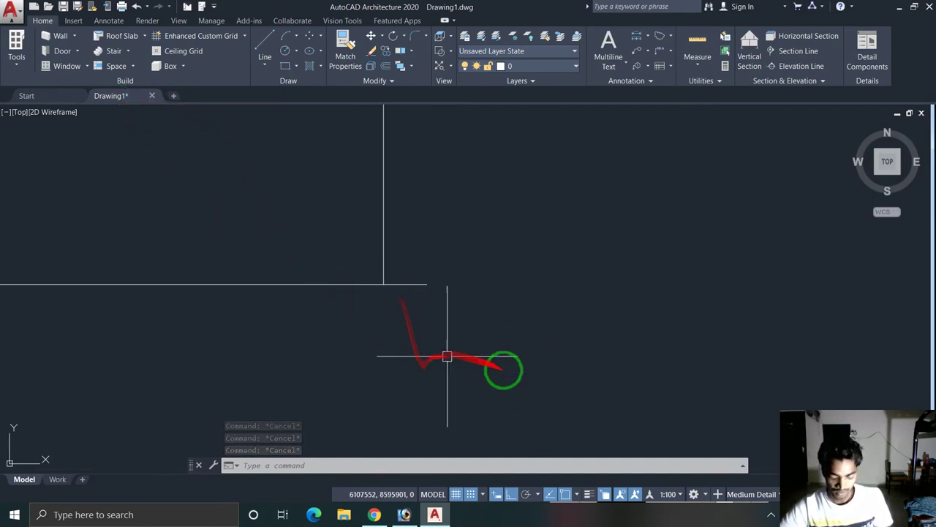
Step: Offset the bottom tick upward at 125 spacing to start a column along the right edge
click(417, 283)
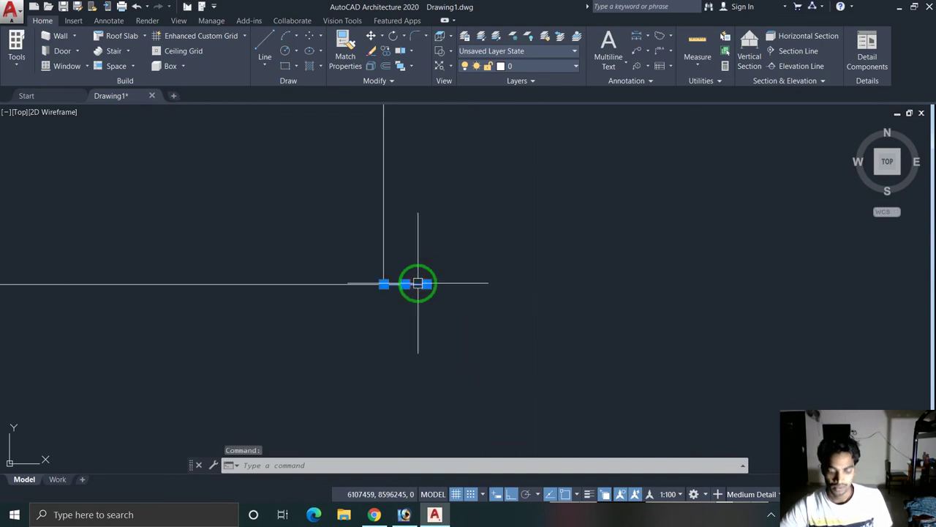
text(c)
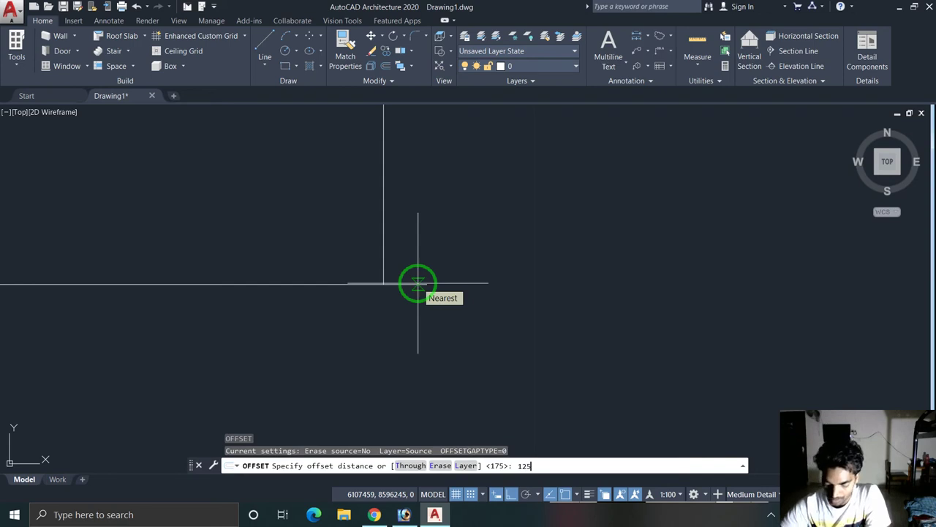
key(Return)
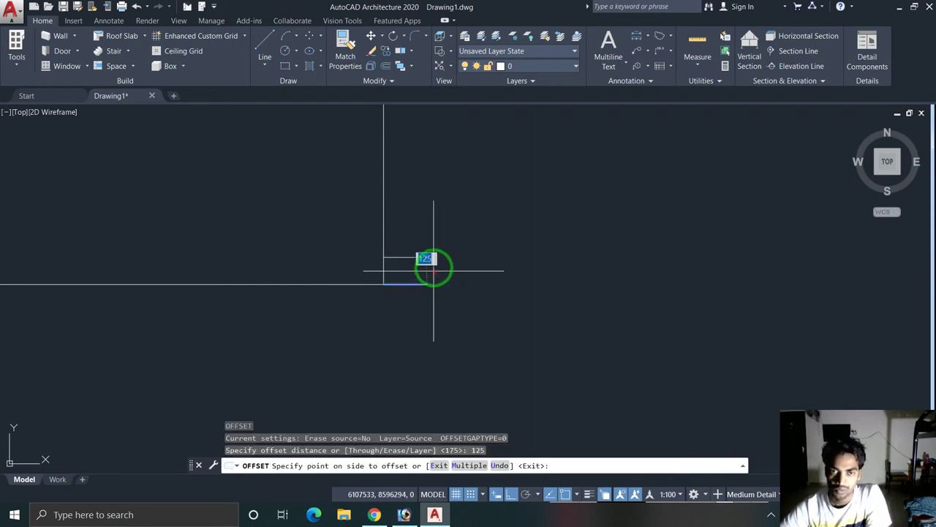
click(433, 267)
click(406, 257)
click(410, 247)
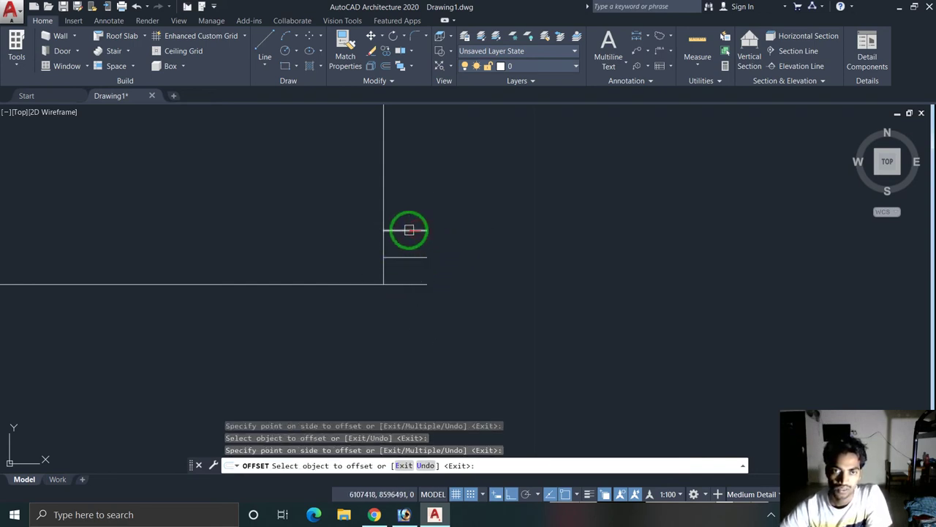
click(409, 230)
click(417, 202)
scroll(497, 230, down, 3)
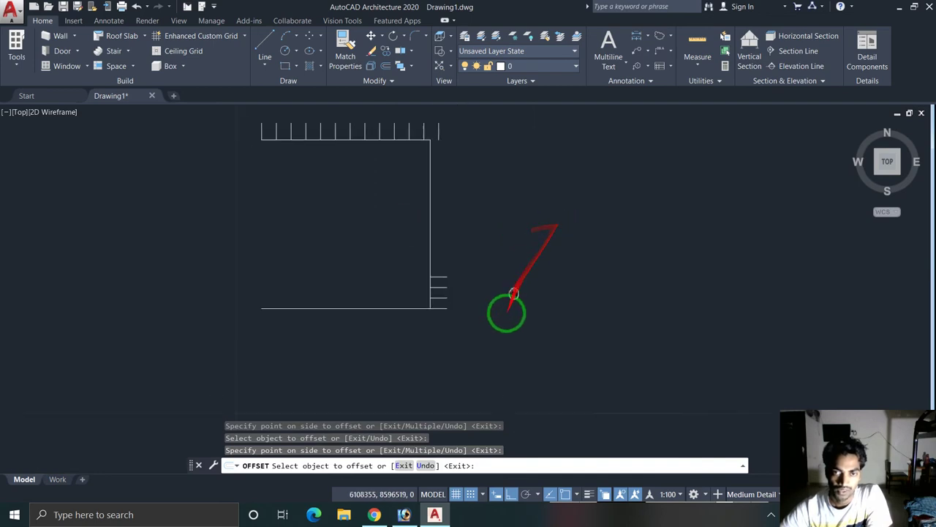
scroll(387, 344, up, 3)
click(385, 359)
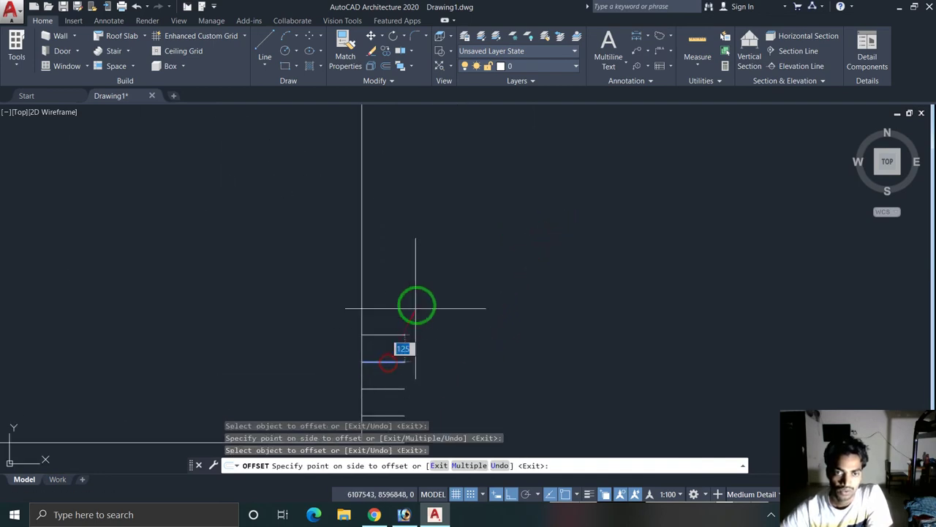
click(416, 303)
click(395, 334)
click(410, 314)
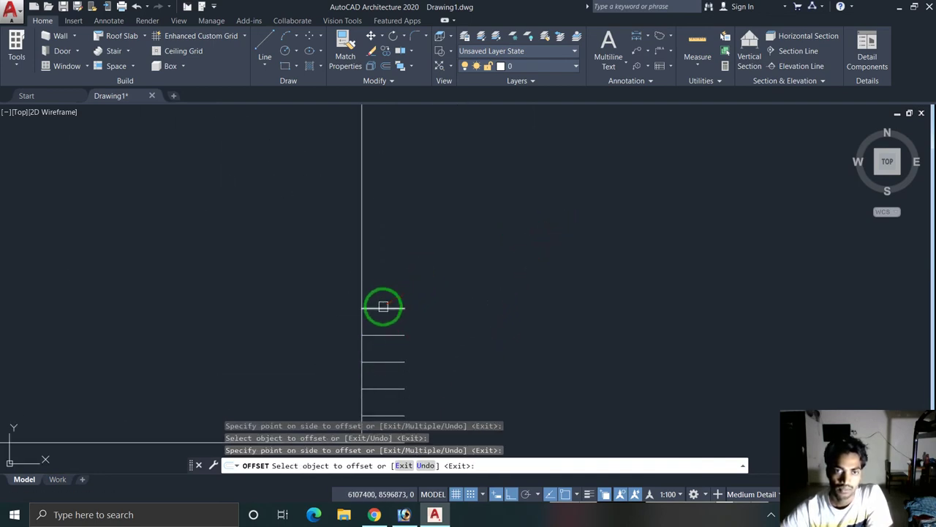
click(382, 308)
click(395, 260)
click(384, 277)
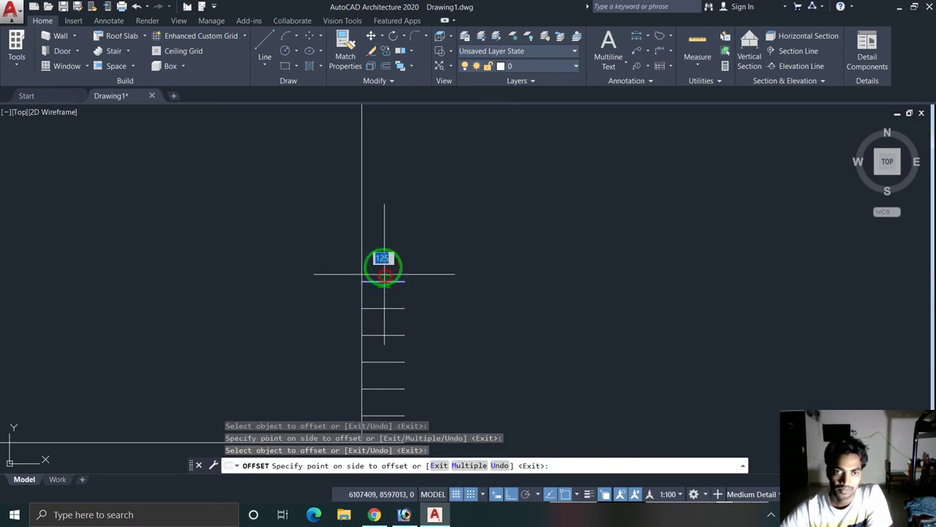
click(384, 239)
click(375, 255)
click(378, 216)
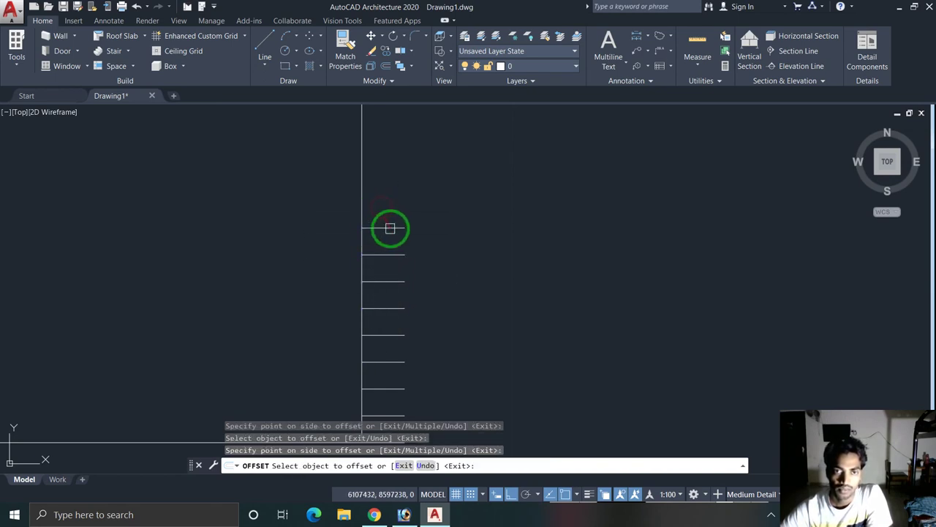
click(390, 228)
click(389, 192)
Step: Continue the 125-spaced tick copies up the right edge until they reach the top corner
scroll(389, 188, down, 2)
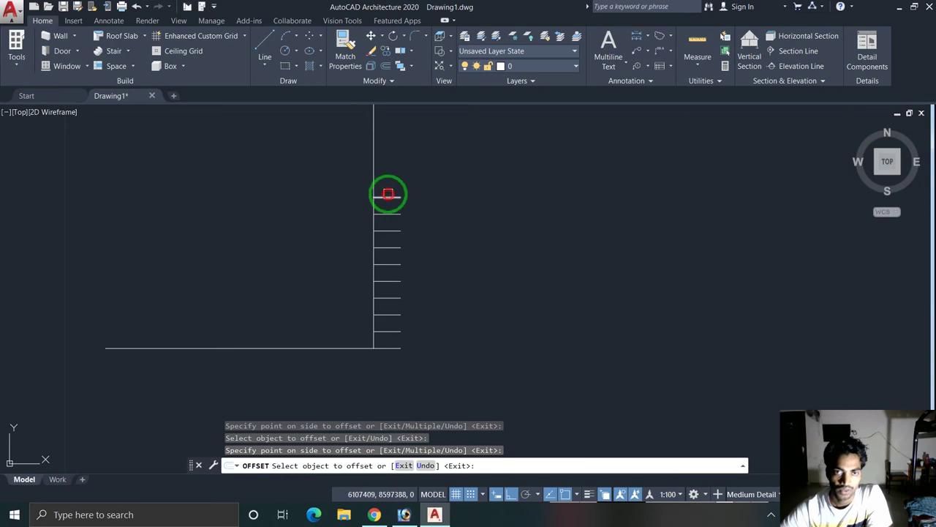
middle_drag(439, 189, 436, 278)
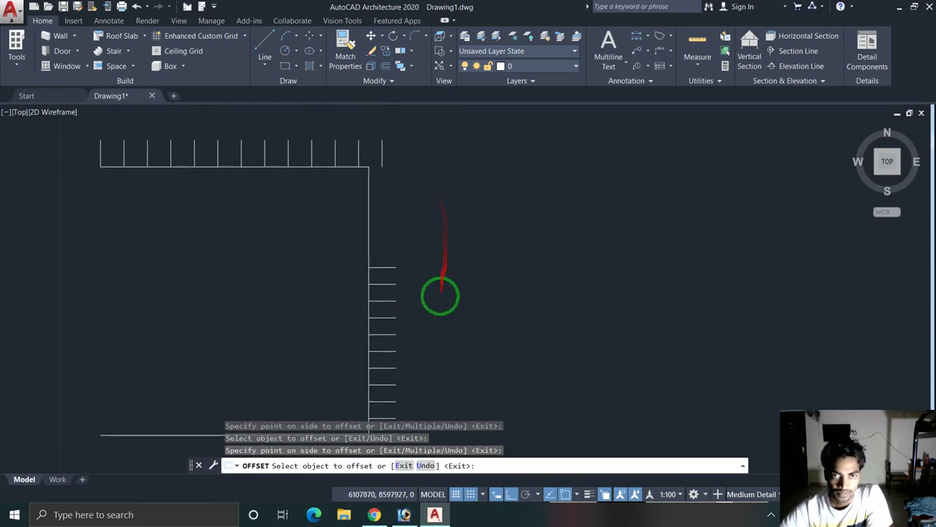
click(382, 268)
click(395, 237)
click(388, 250)
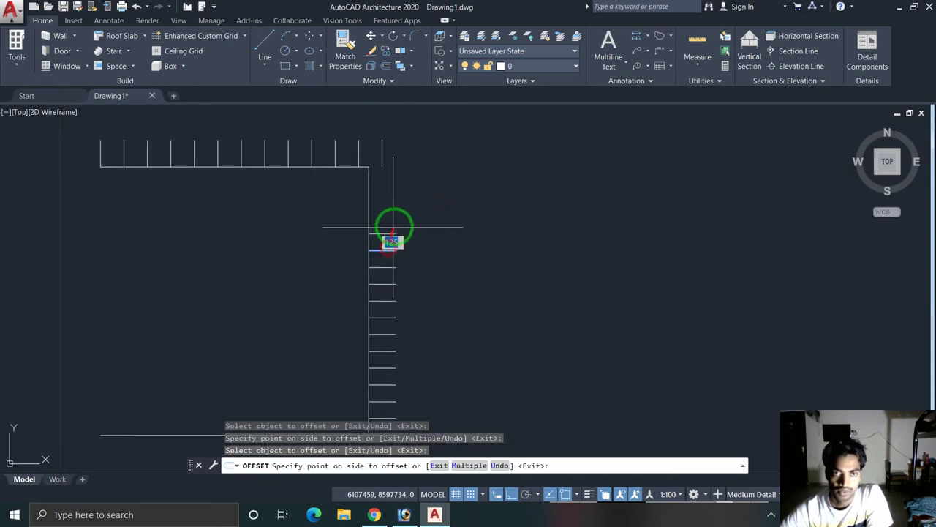
click(392, 233)
click(392, 233)
click(387, 221)
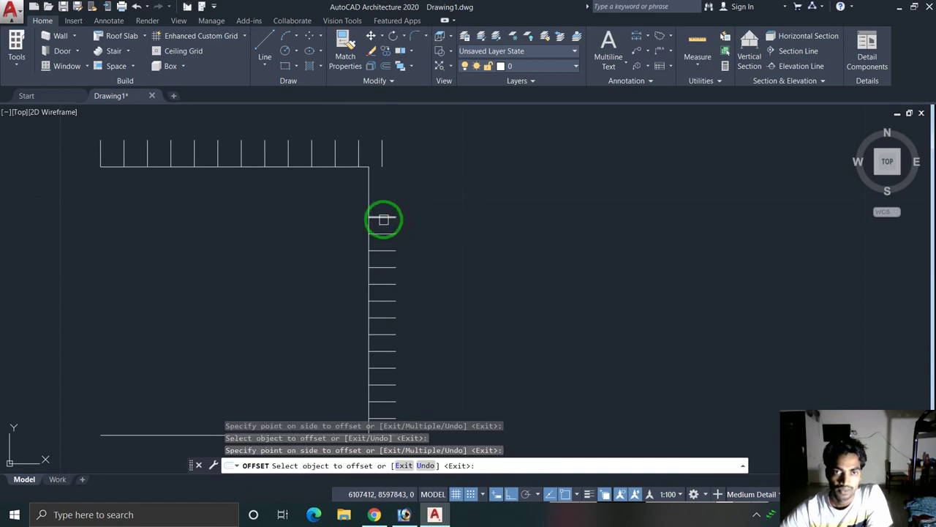
click(384, 220)
click(383, 198)
click(383, 200)
click(387, 188)
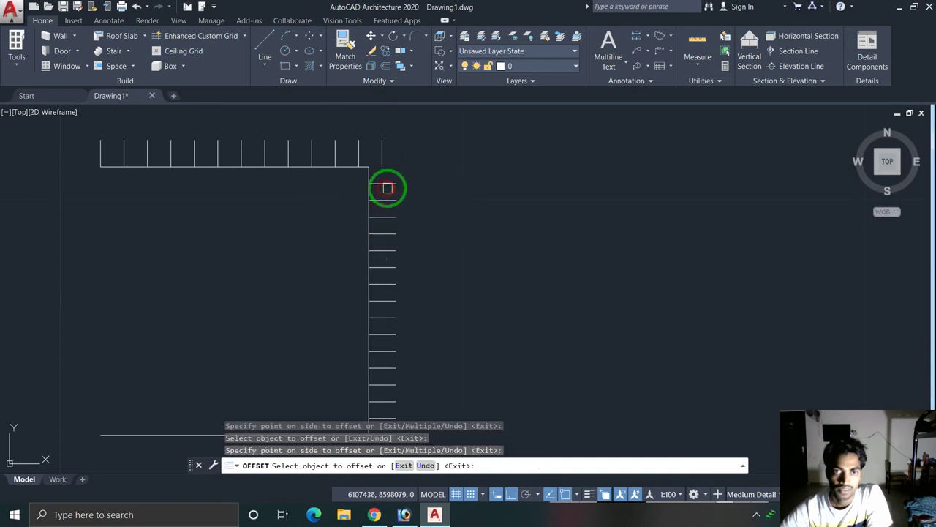
click(388, 185)
click(395, 165)
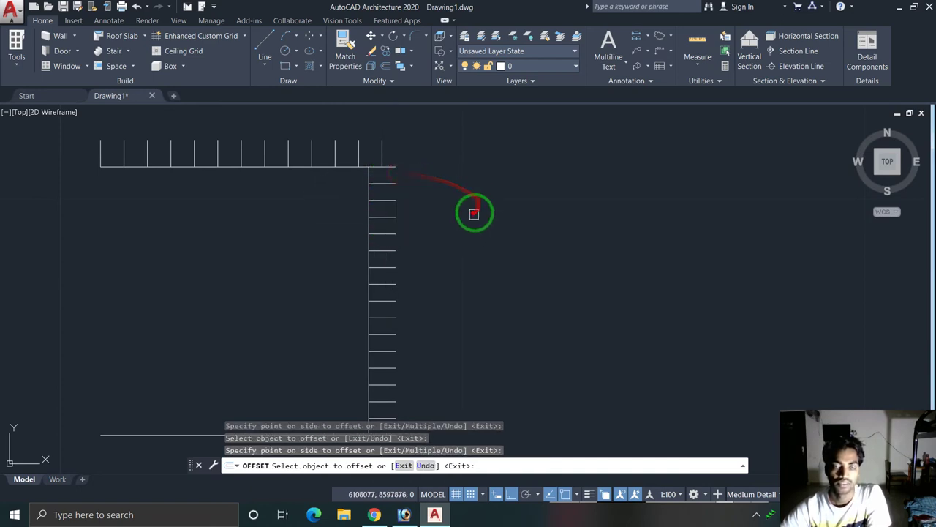
scroll(475, 210, down, 4)
key(Escape)
key(Escape)
key(Escape)
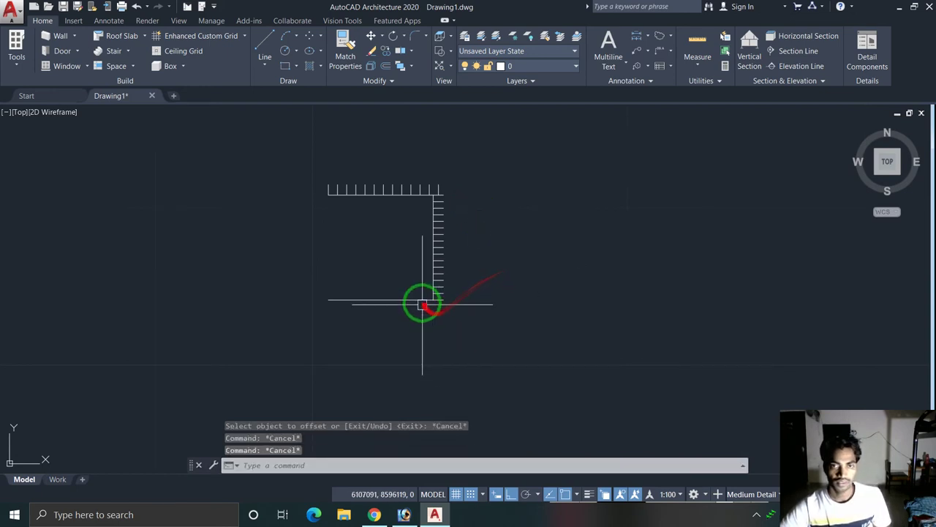
key(Escape)
Step: Pan along the right edge to check the finished column of ticks
scroll(422, 302, up, 4)
scroll(422, 302, up, 5)
middle_drag(686, 299, 560, 315)
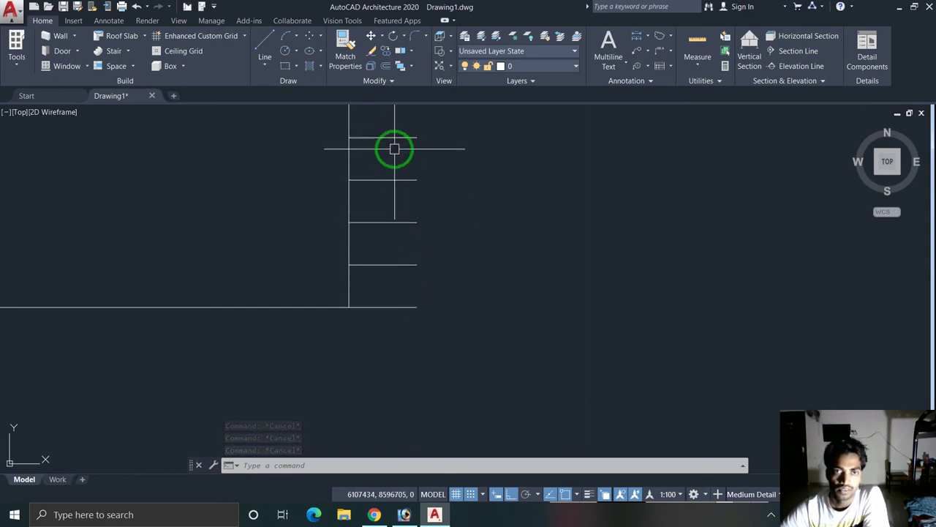
middle_drag(393, 150, 369, 274)
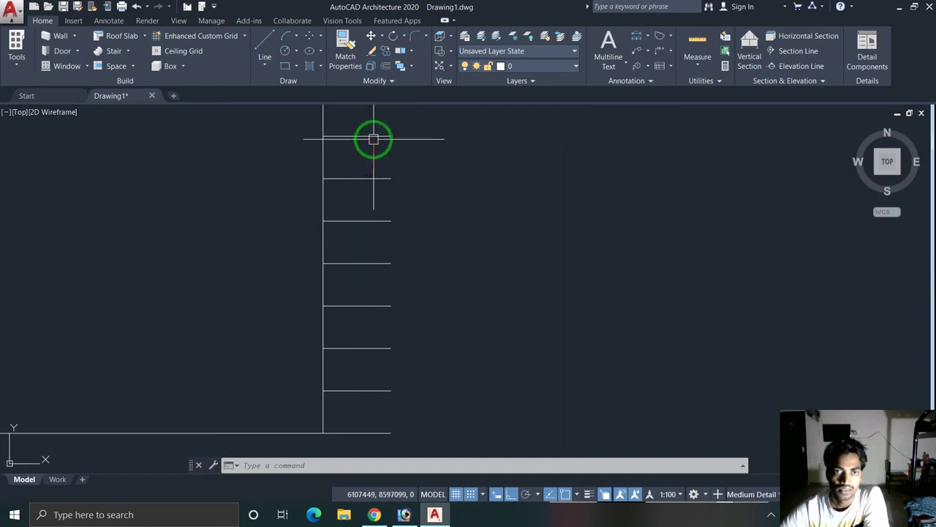
middle_drag(372, 148, 357, 195)
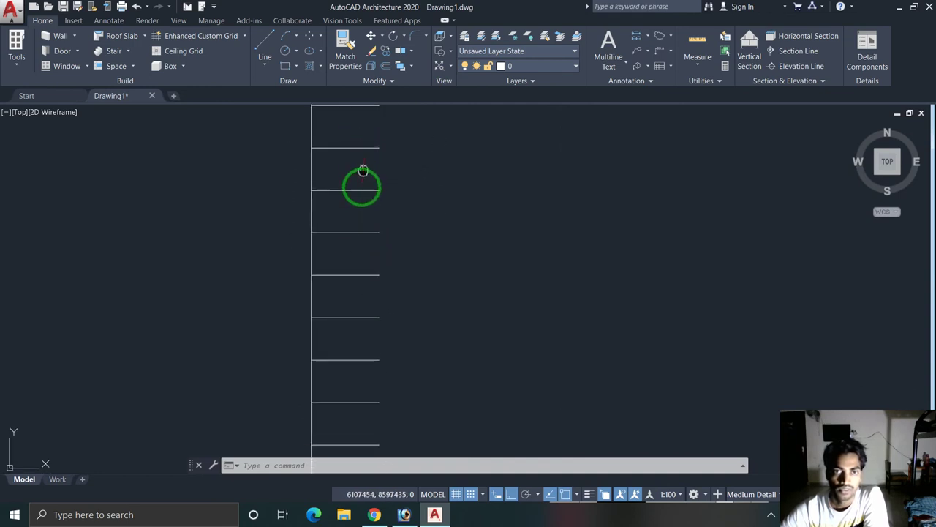
middle_drag(359, 188, 330, 302)
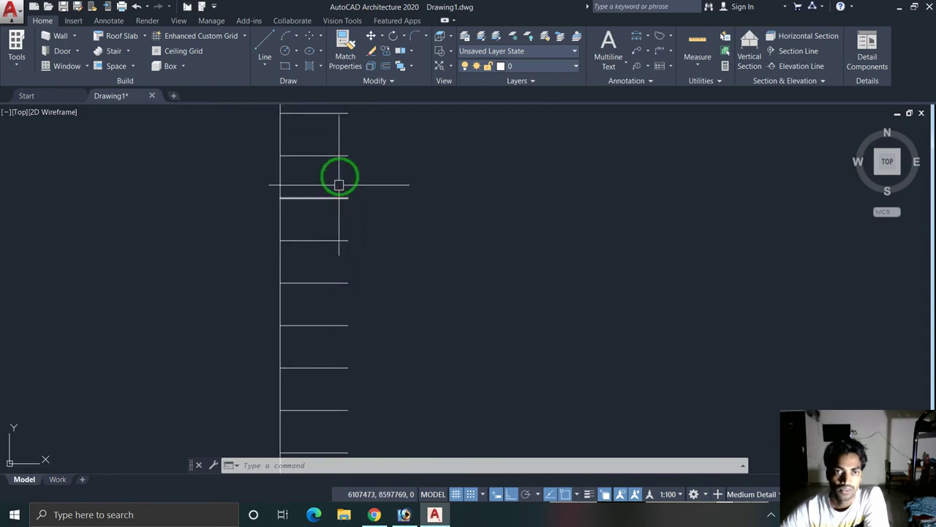
middle_drag(343, 154, 339, 242)
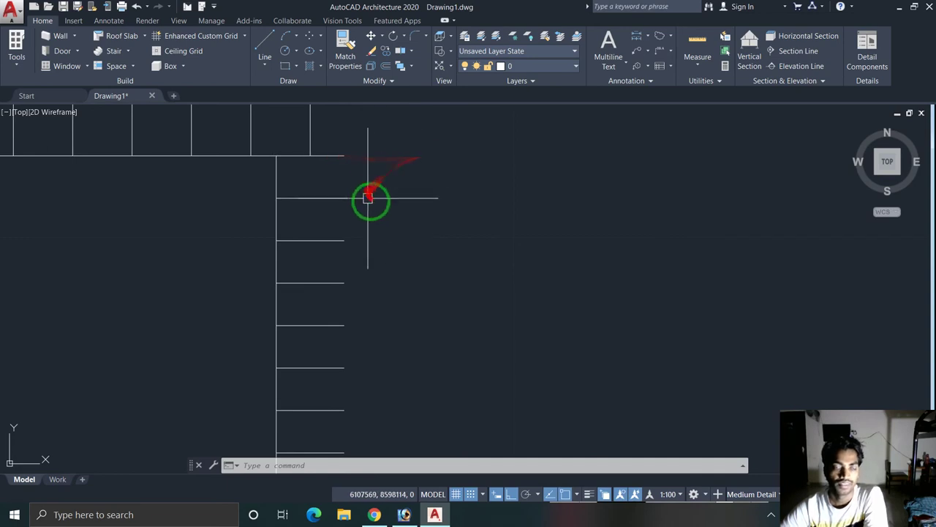
scroll(386, 234, down, 3)
scroll(377, 365, down, 2)
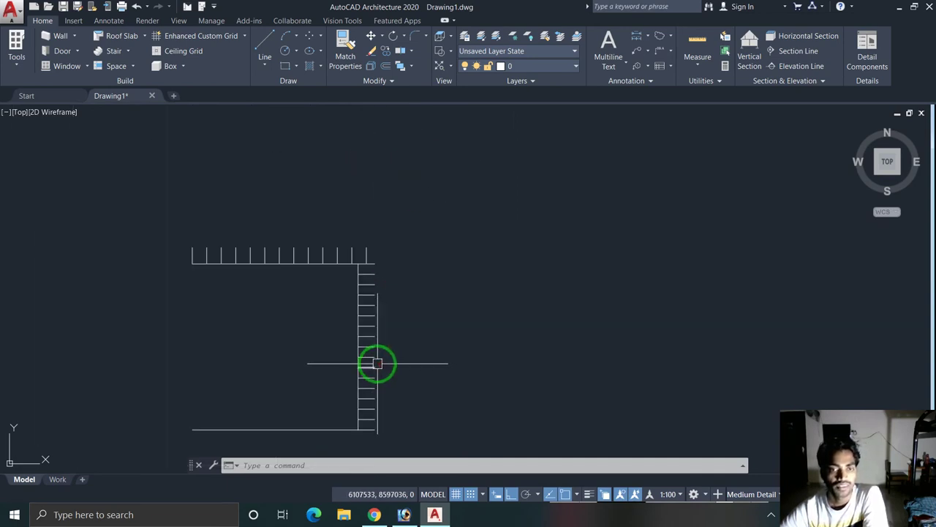
scroll(382, 361, down, 1)
scroll(394, 374, up, 3)
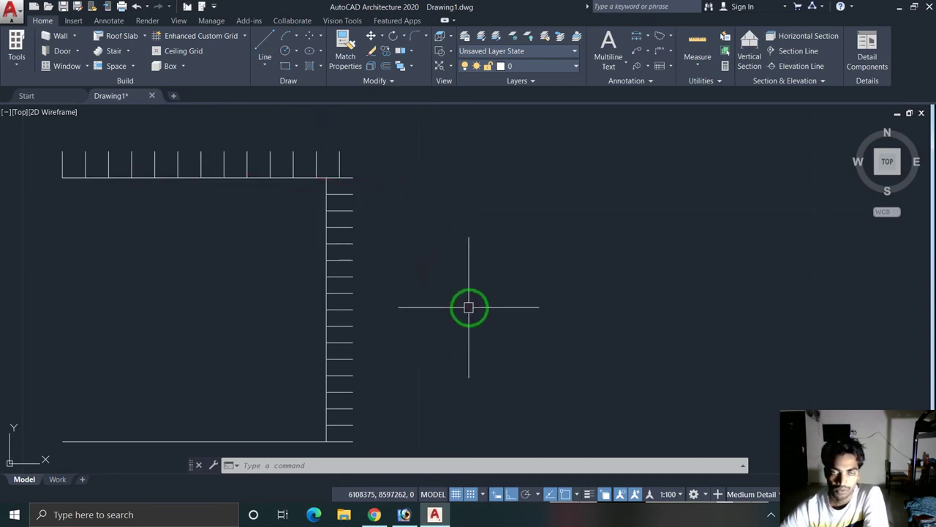
scroll(465, 303, down, 2)
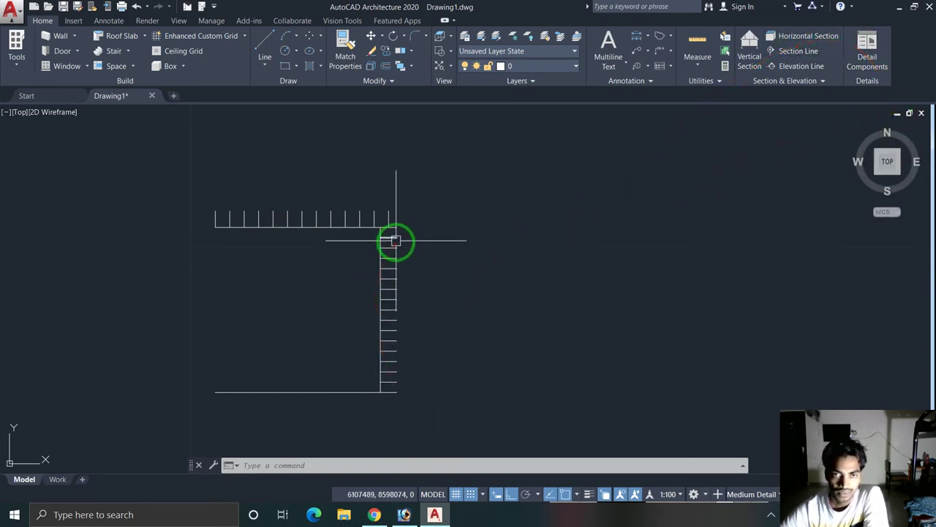
scroll(388, 300, up, 2)
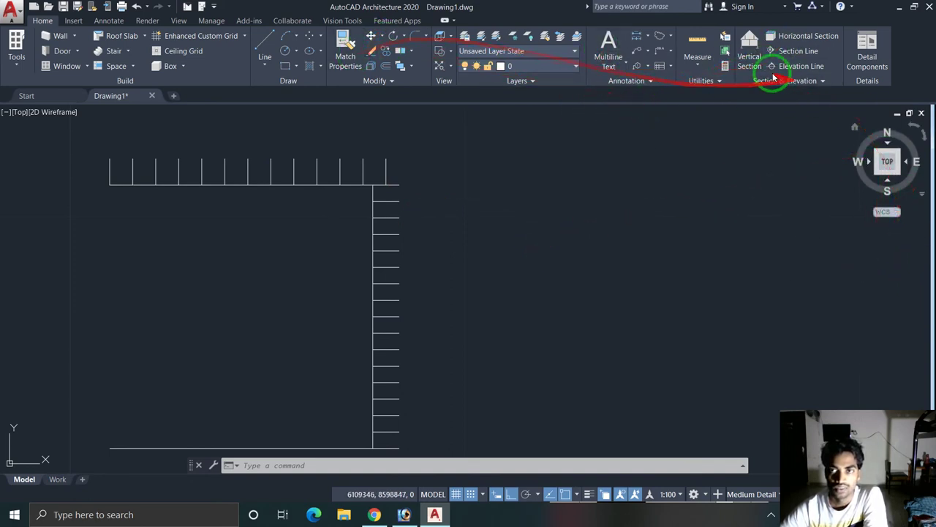
Step: Open QuickCalc beside the drawing, enter 12+*17 and evaluate it
click(725, 67)
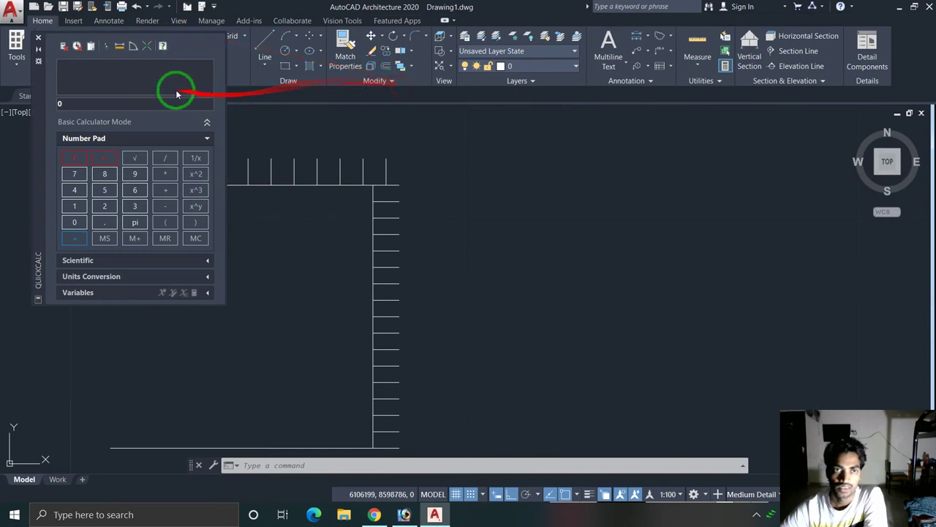
drag(36, 73, 596, 140)
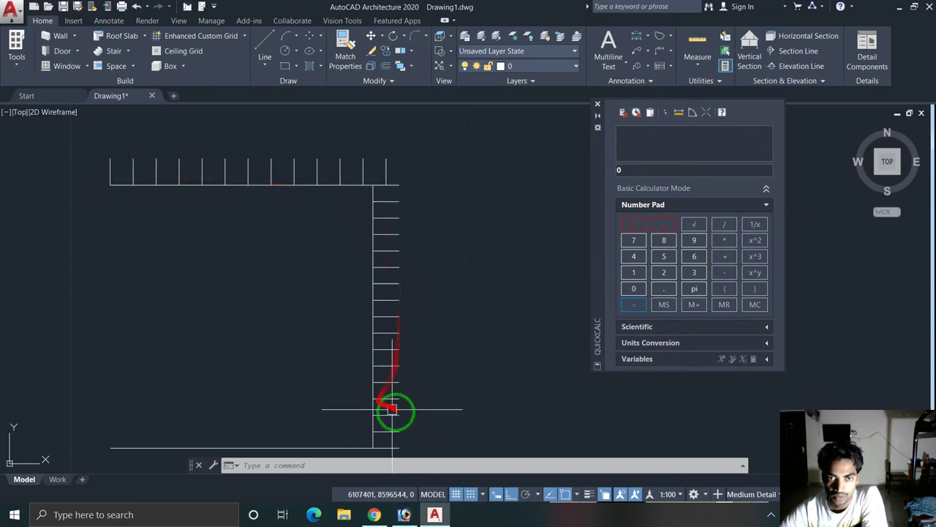
click(636, 272)
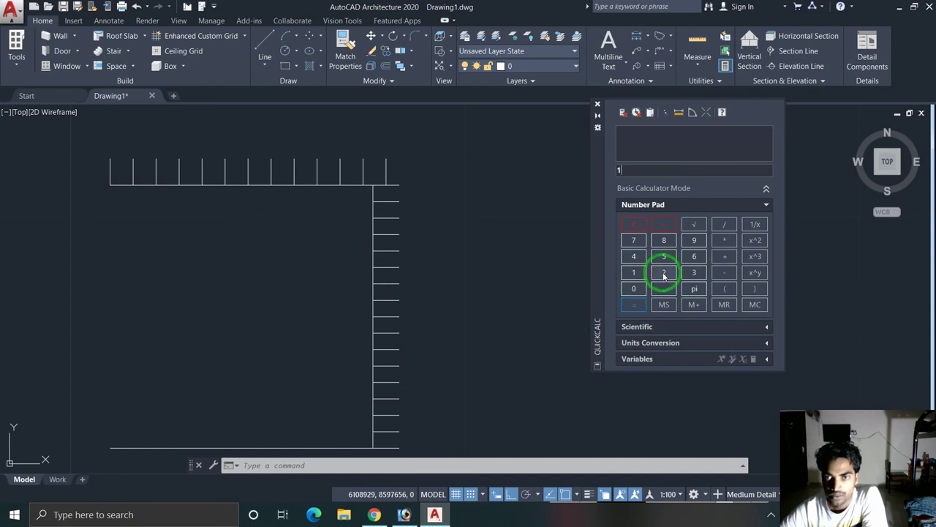
click(732, 254)
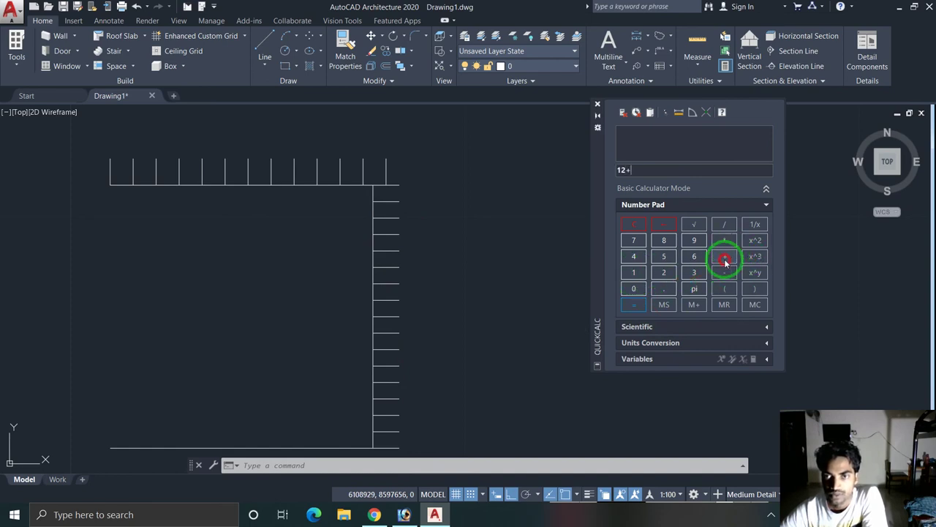
click(721, 243)
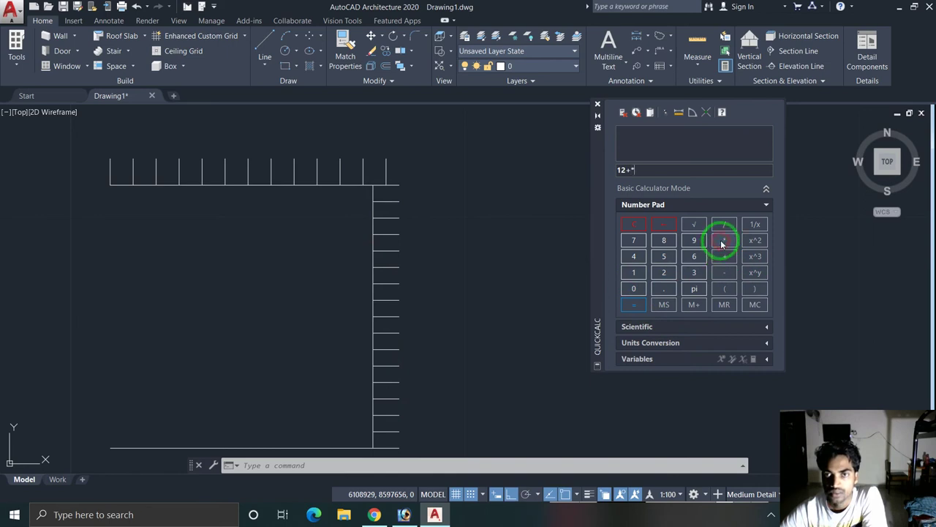
click(633, 273)
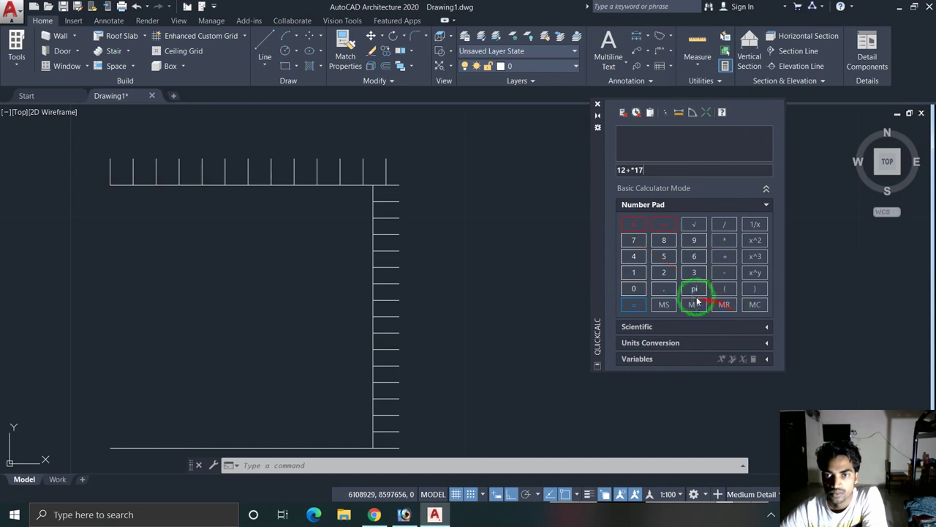
click(634, 305)
Step: Dismiss the syntax error, then collapse and re-expand the Number Pad section
click(528, 208)
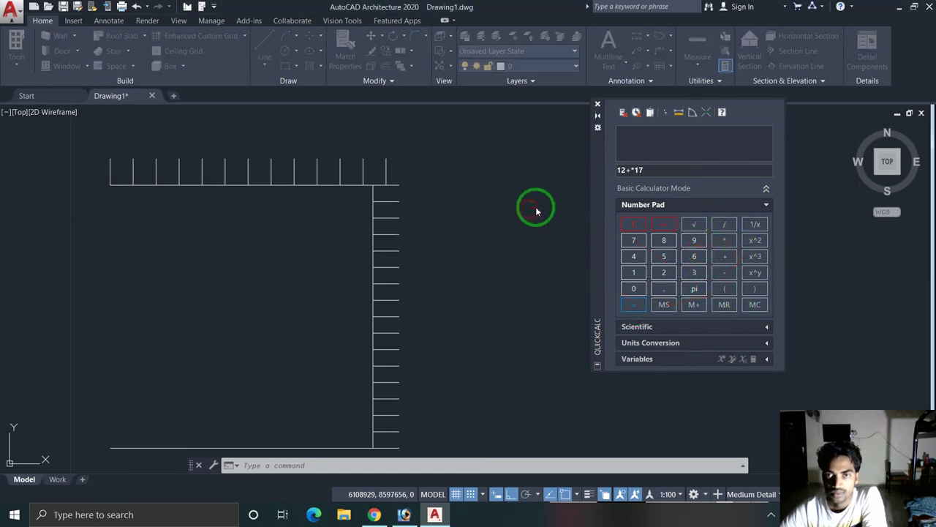
click(765, 205)
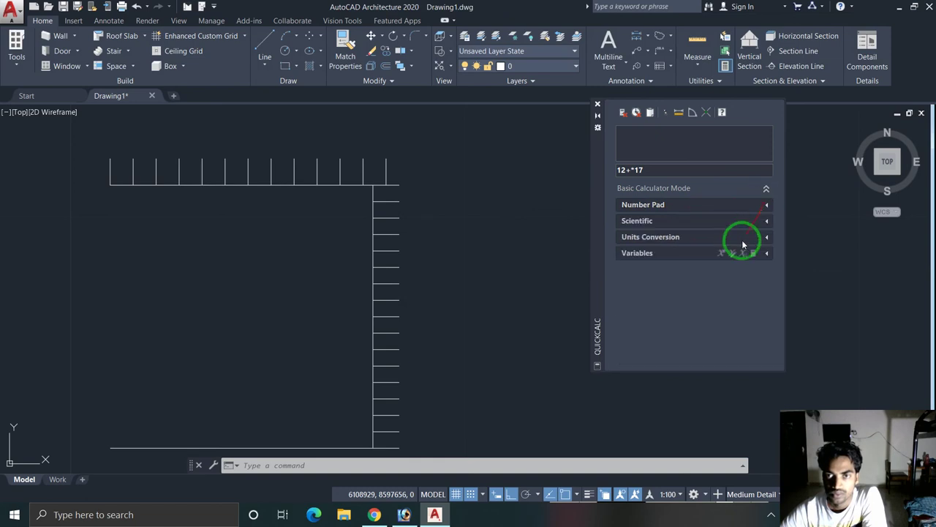
click(766, 206)
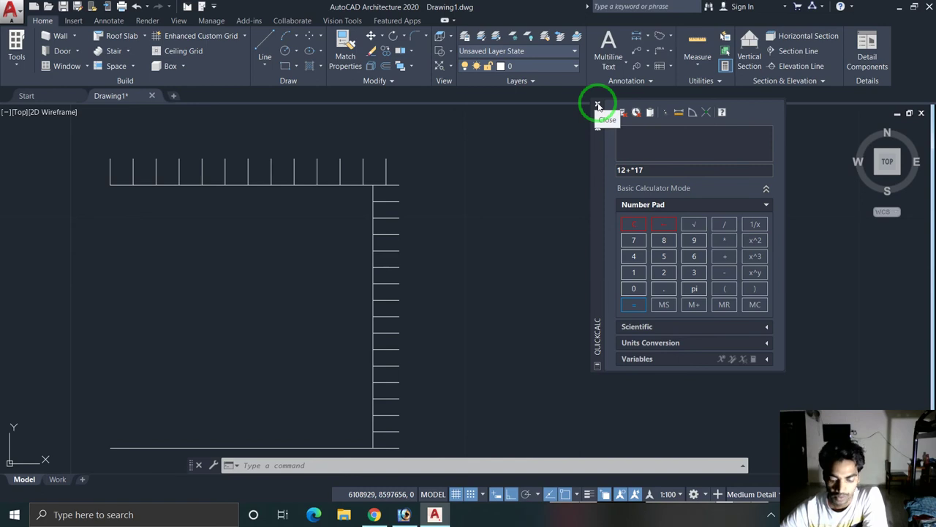
Step: Close the QuickCalc palette and zoom out to show the whole ticked box
click(598, 106)
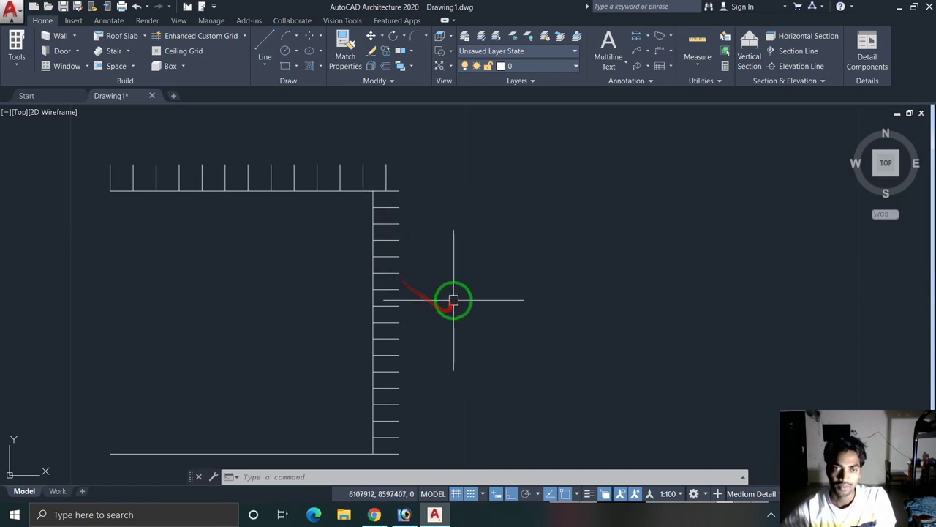
scroll(453, 300, down, 2)
scroll(475, 293, down, 2)
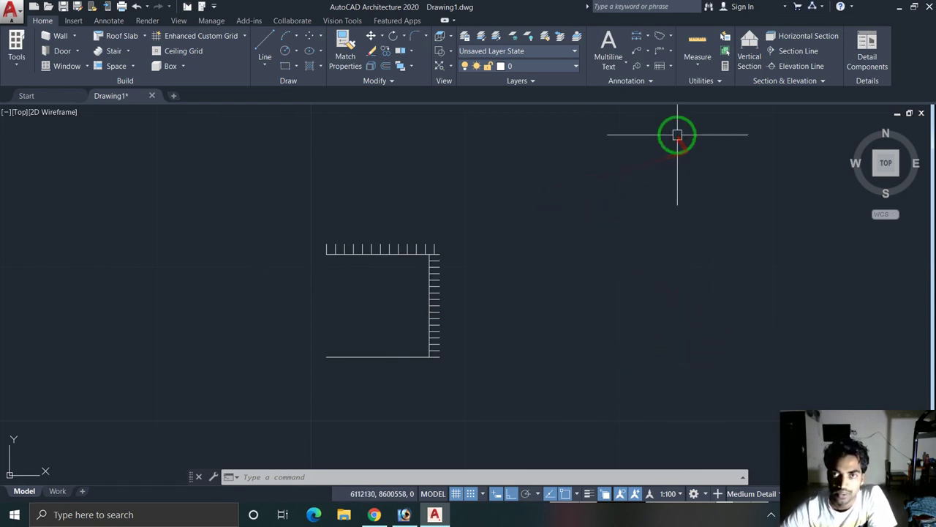
Step: Move one top-edge tick line onto the A-Wall layer
click(362, 249)
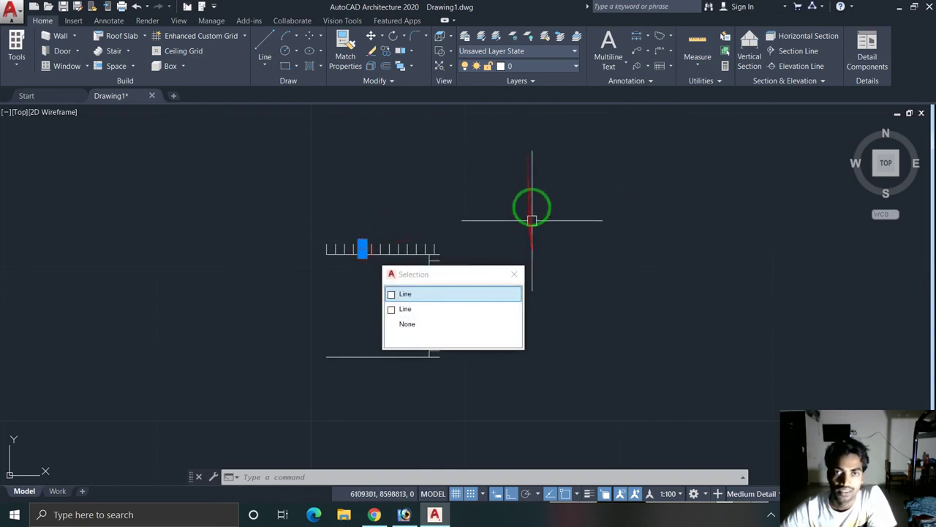
click(574, 66)
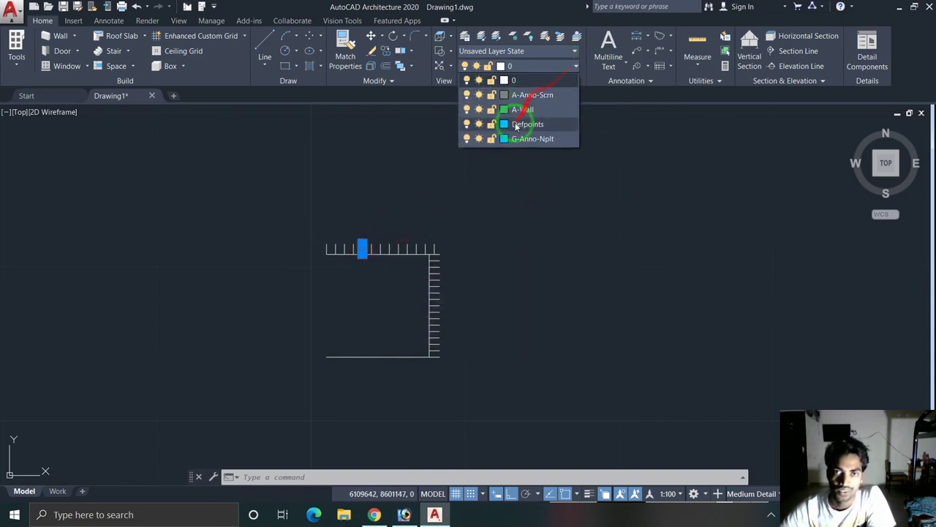
click(514, 111)
Step: Start saving a new layer state, then cancel it
click(556, 286)
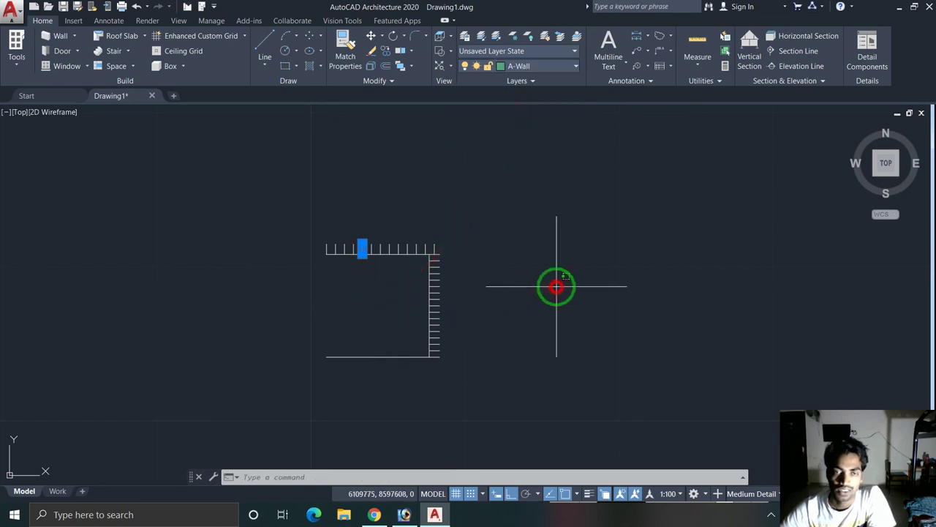
click(576, 52)
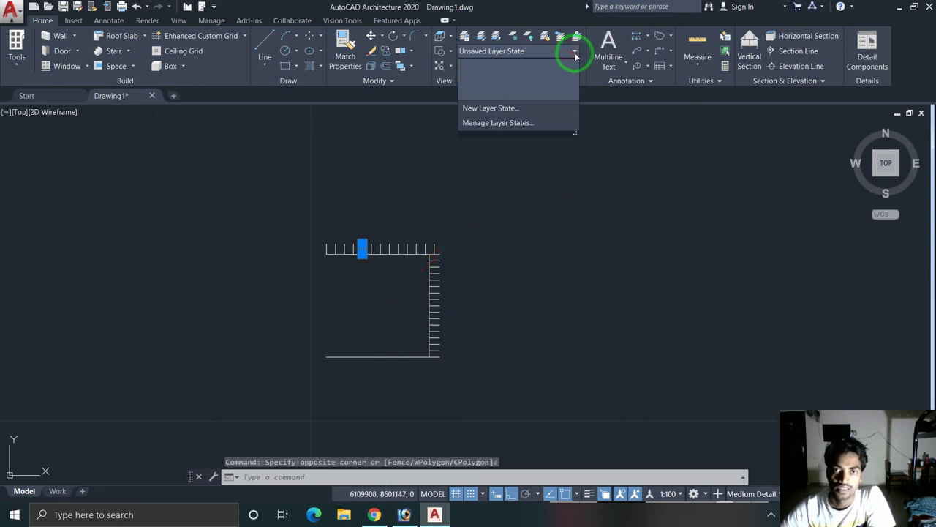
click(531, 108)
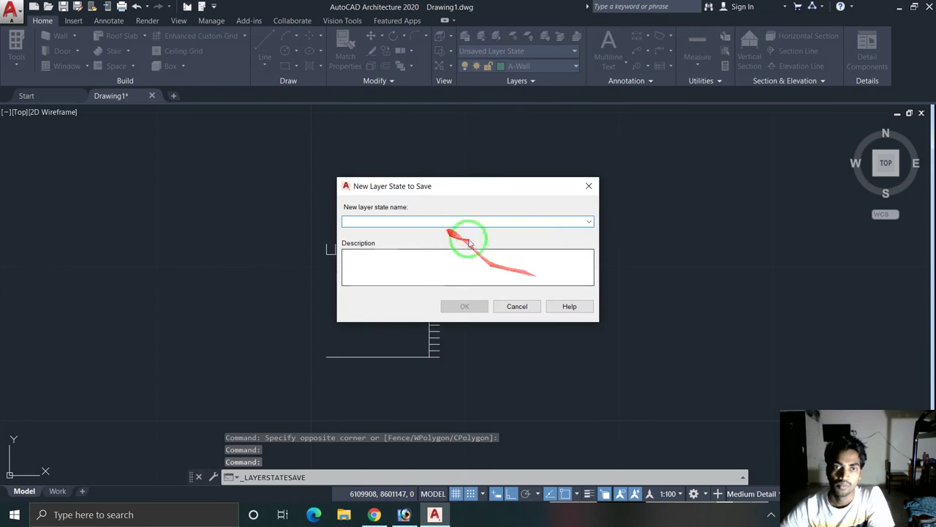
click(505, 306)
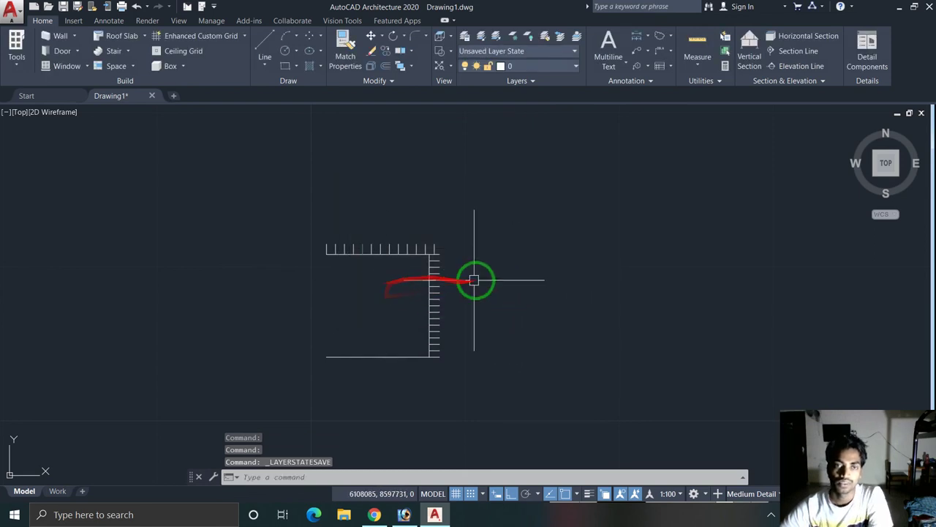
scroll(348, 249, up, 5)
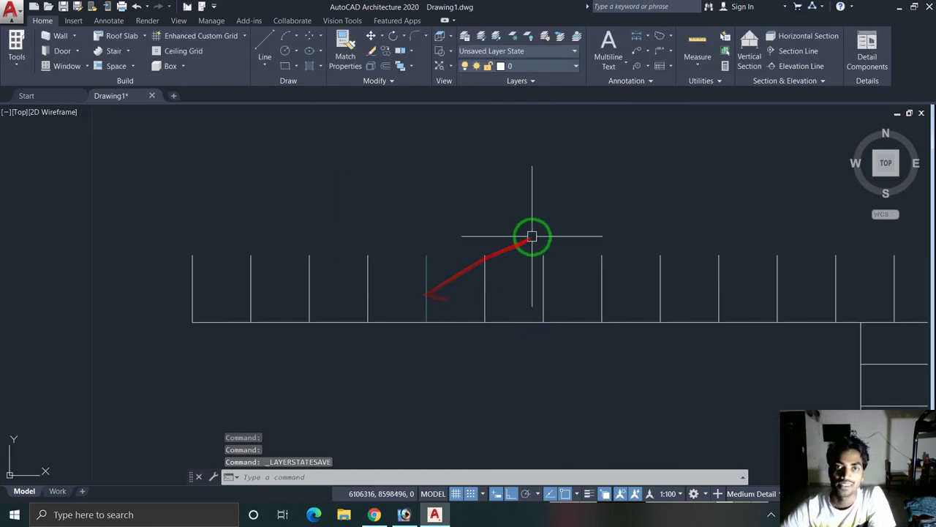
Step: Put another vertical top-edge tick on the G-Anno-Nplt layer and clear the selection
click(544, 292)
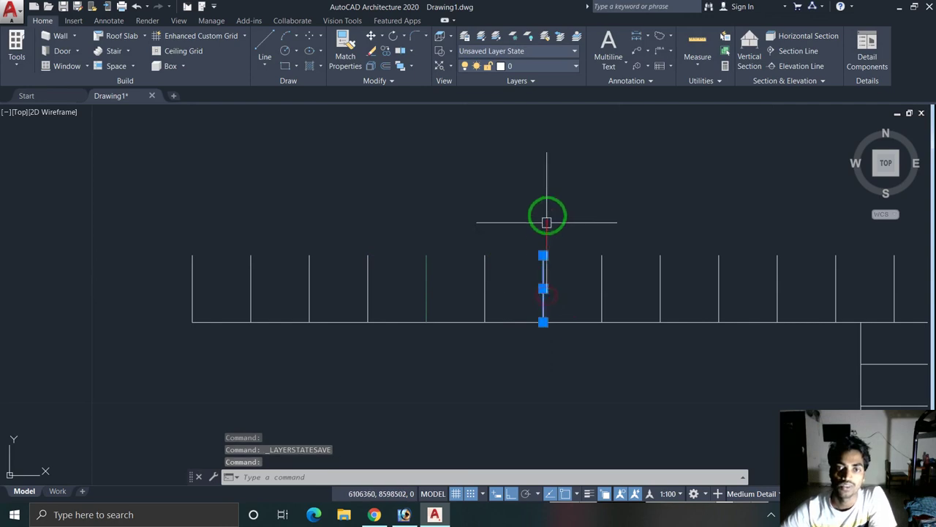
click(574, 67)
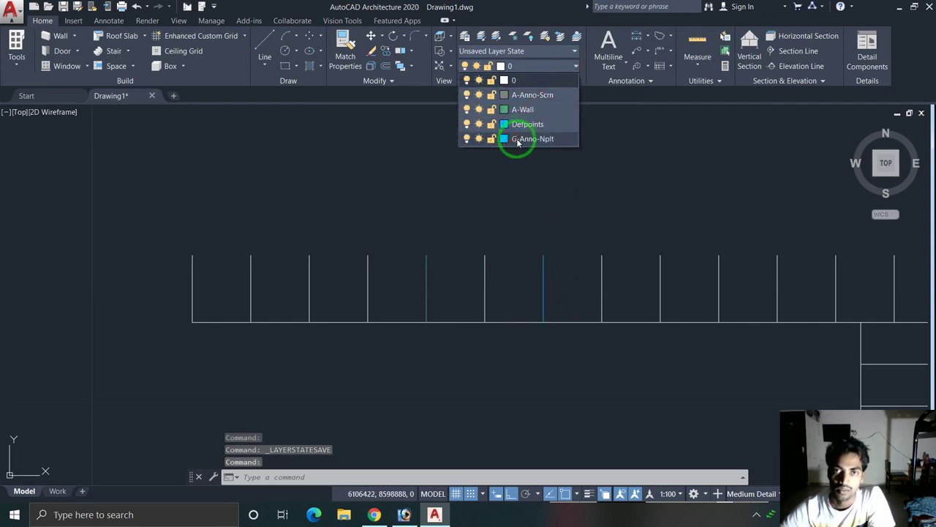
click(518, 139)
click(732, 167)
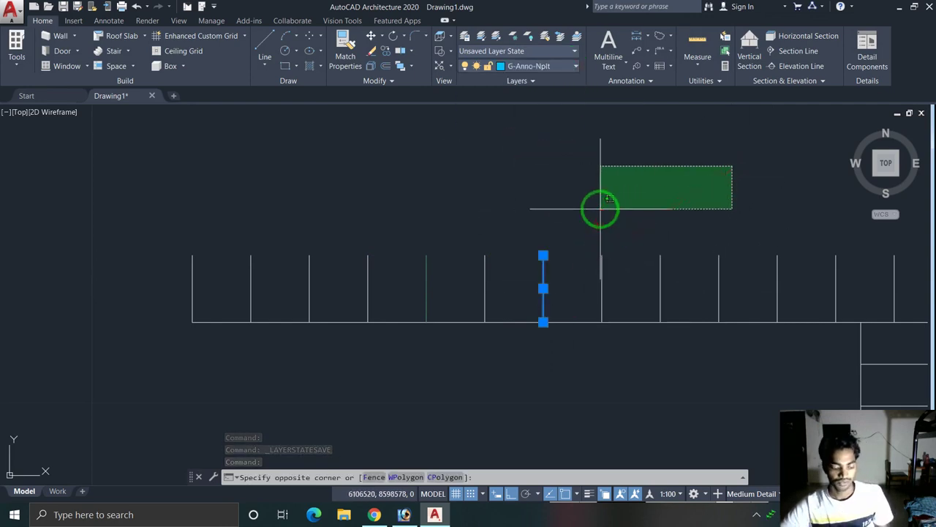
key(Escape)
key(Escape)
key(Escape)
scroll(541, 270, down, 8)
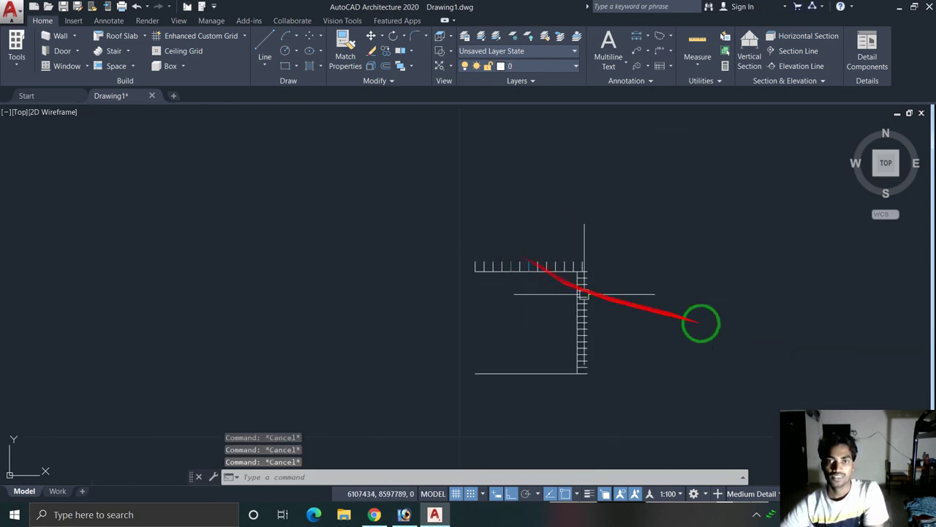
Step: Zoom out and pan until the box drawing and the 1000 object are both in view
scroll(519, 226, down, 2)
scroll(500, 238, down, 4)
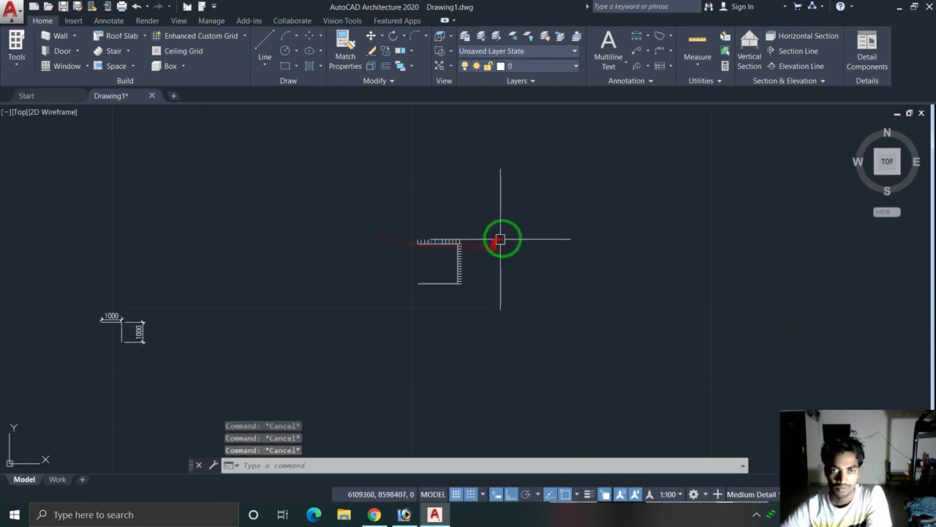
scroll(621, 255, down, 2)
middle_drag(664, 247, 428, 236)
scroll(427, 241, down, 2)
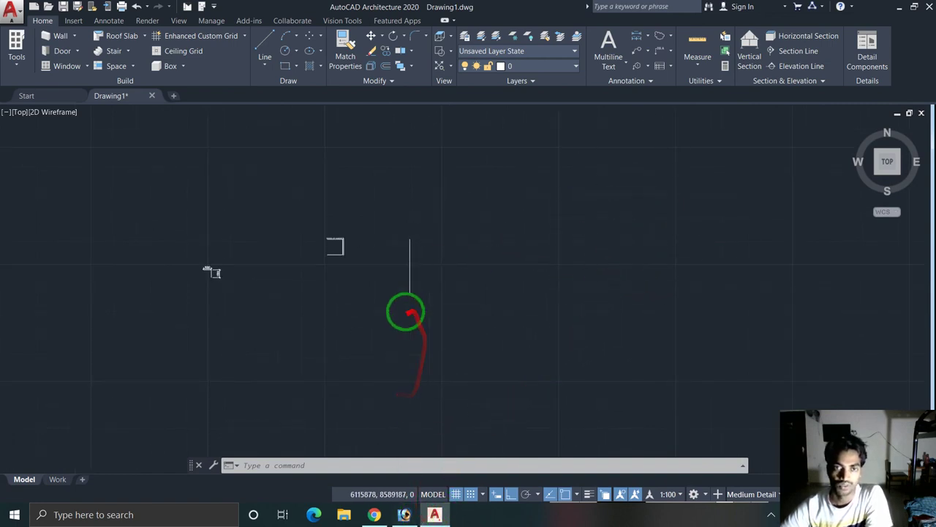
scroll(408, 311, down, 3)
middle_drag(544, 267, 356, 246)
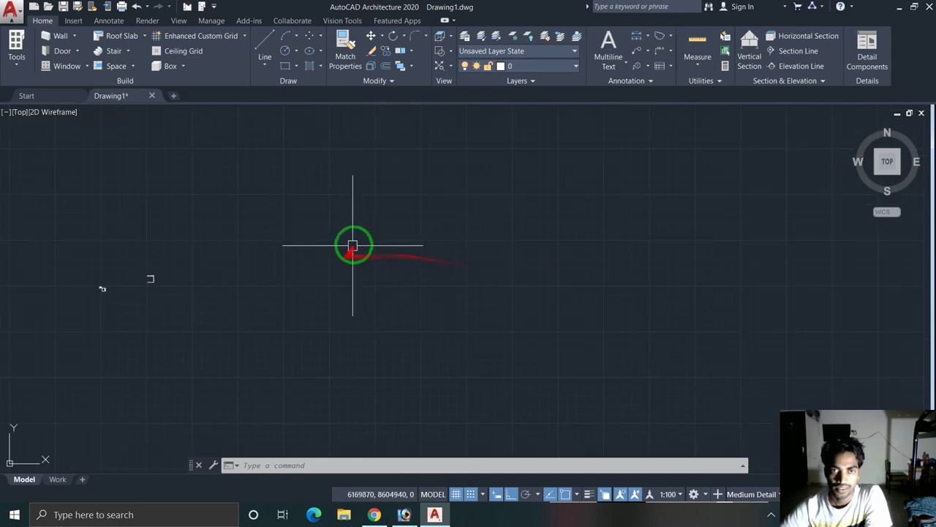
scroll(361, 246, down, 2)
scroll(458, 269, down, 2)
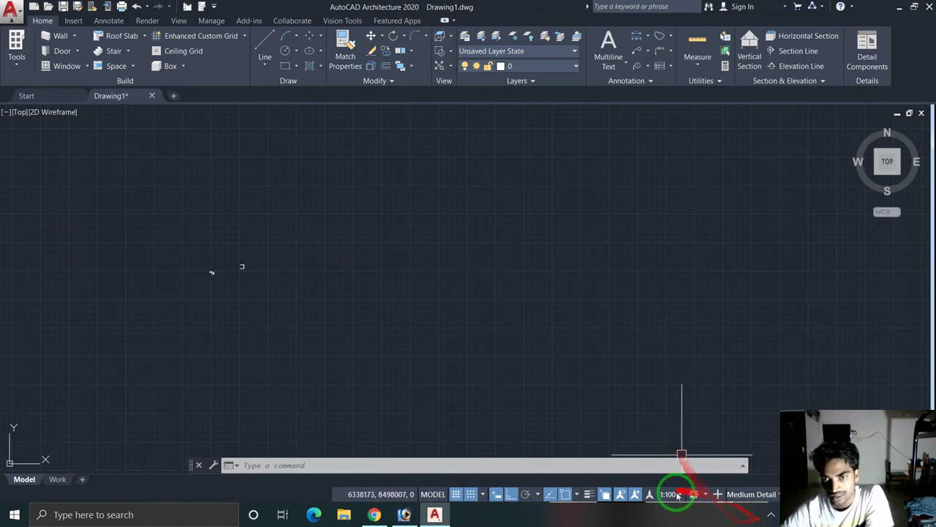
Step: Select every drawn object, including the 1000 object, with a crossing window
click(704, 496)
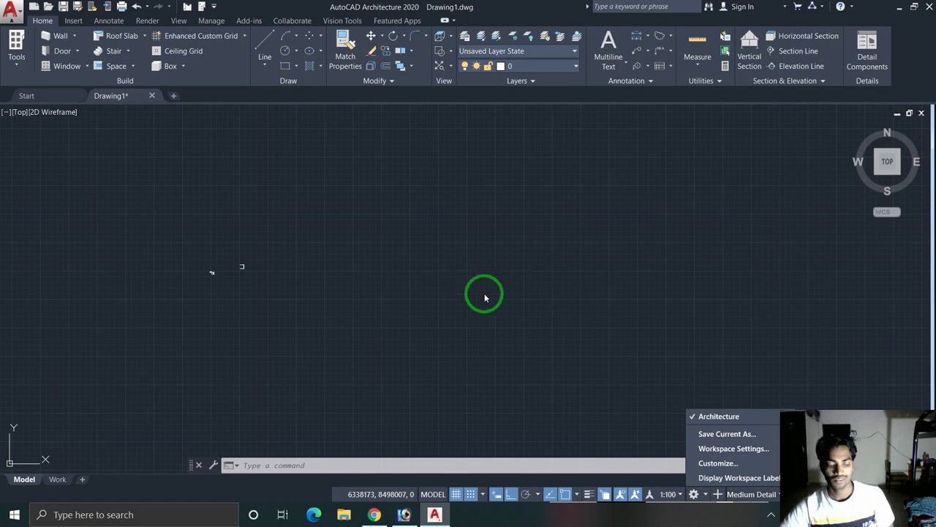
key(Escape)
key(Escape)
key(Escape)
key(Escape)
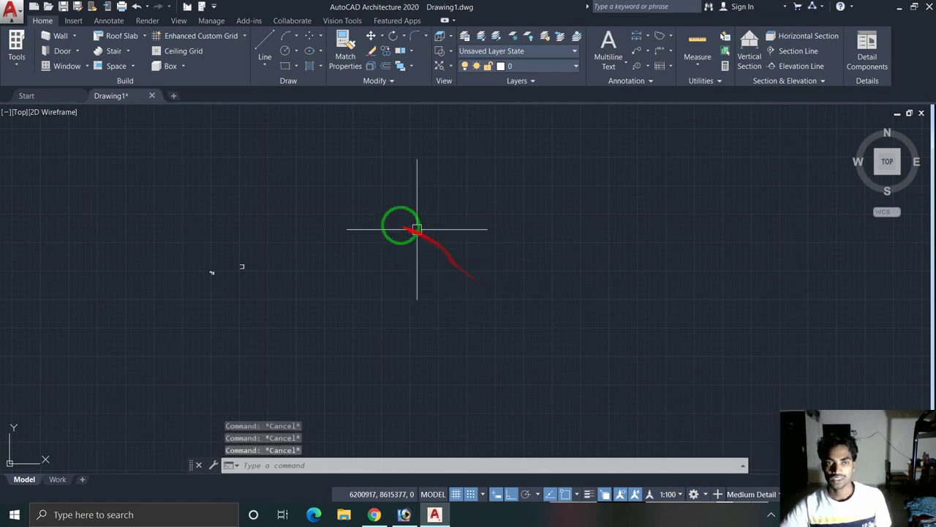
click(368, 207)
click(187, 289)
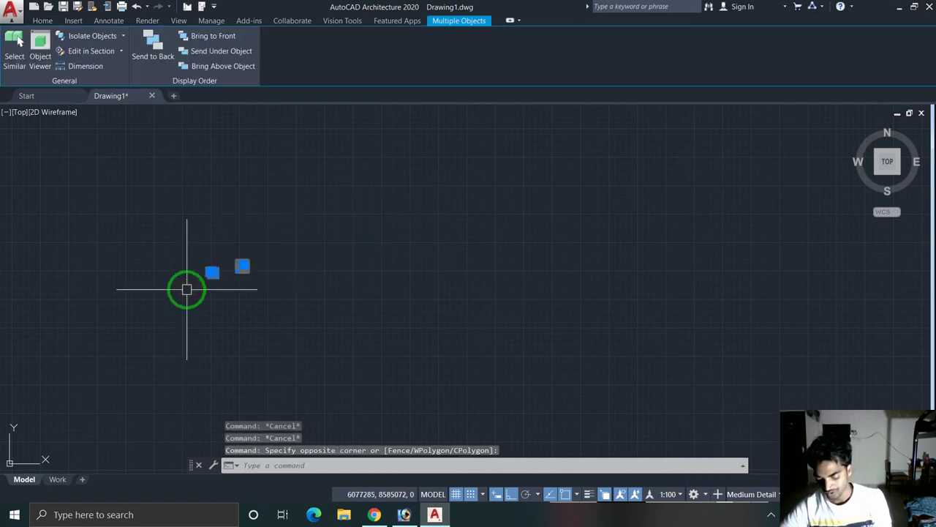
Step: Erase all 37 selected objects and bring up the screen recorder's controls
key(Delete)
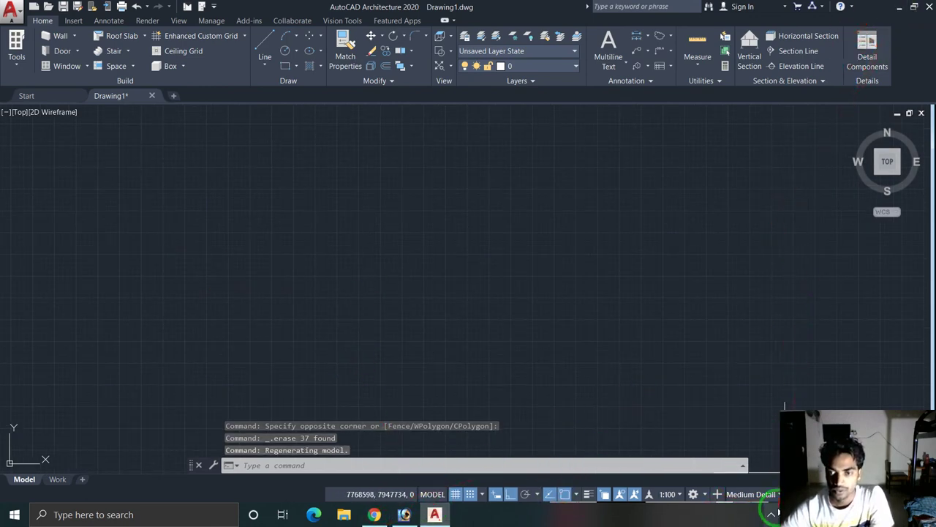
click(772, 514)
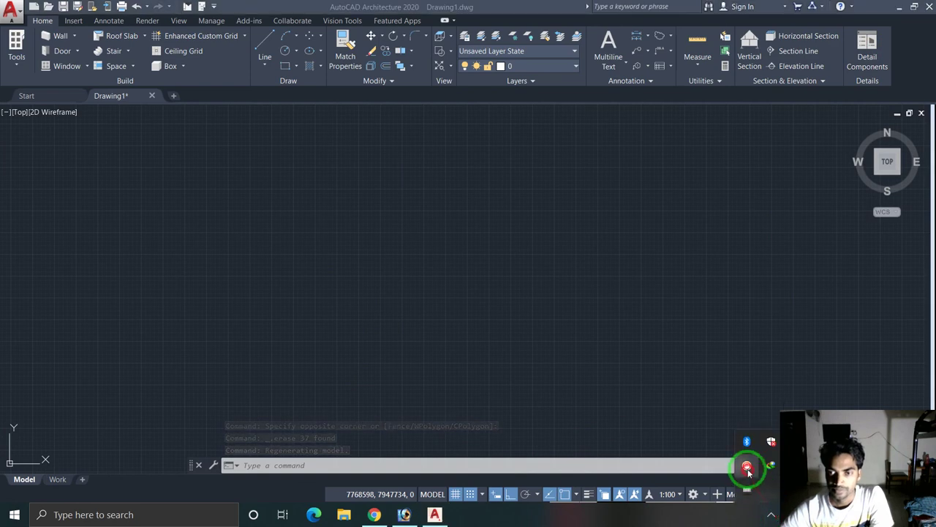
click(746, 468)
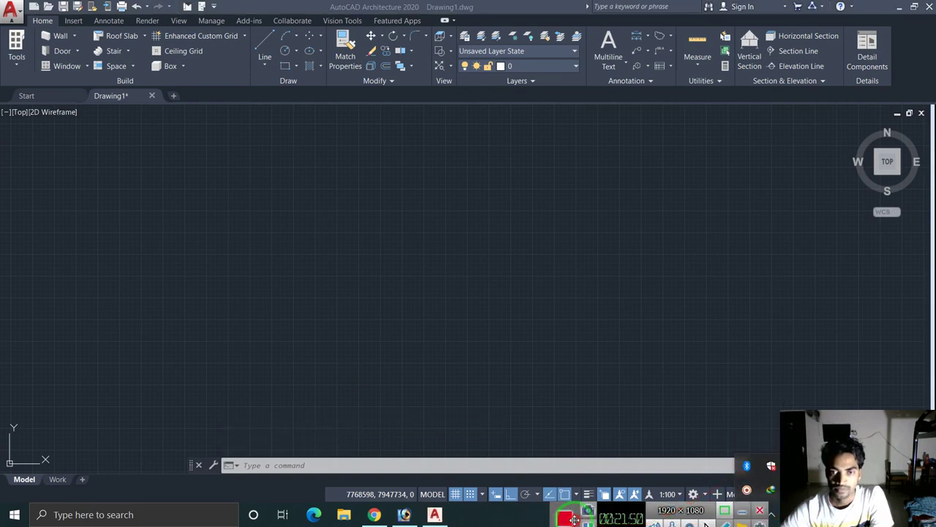